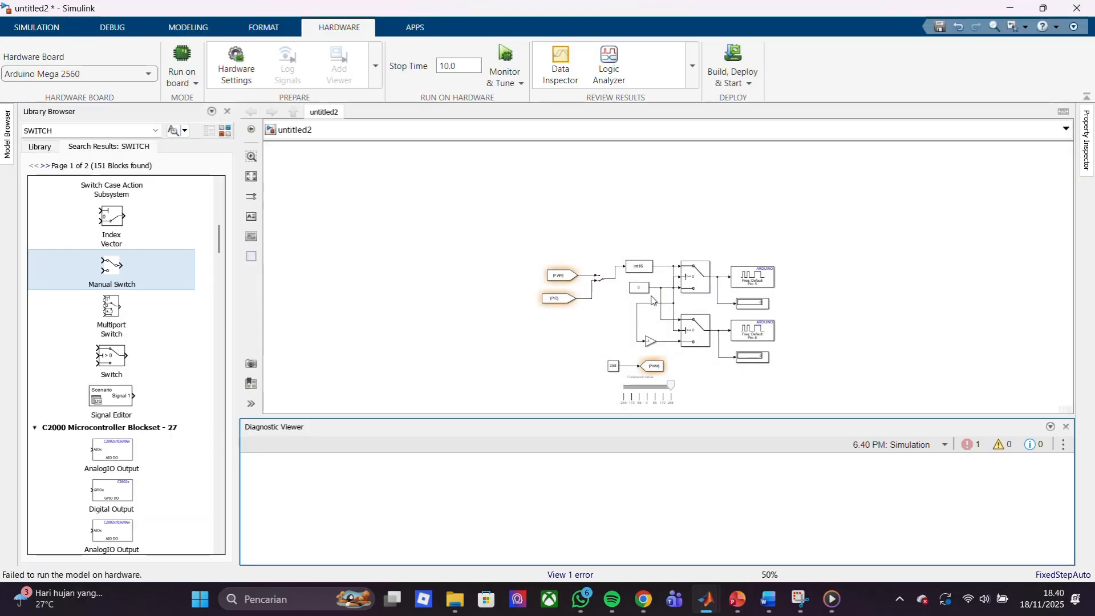
scroll(566, 276, up, 5)
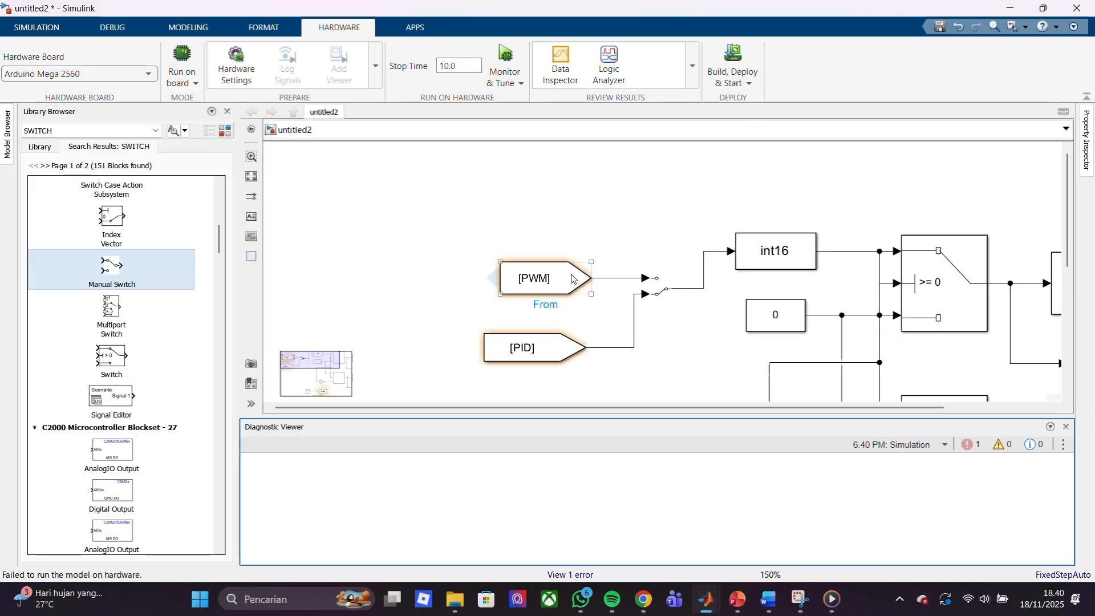
click(546, 248)
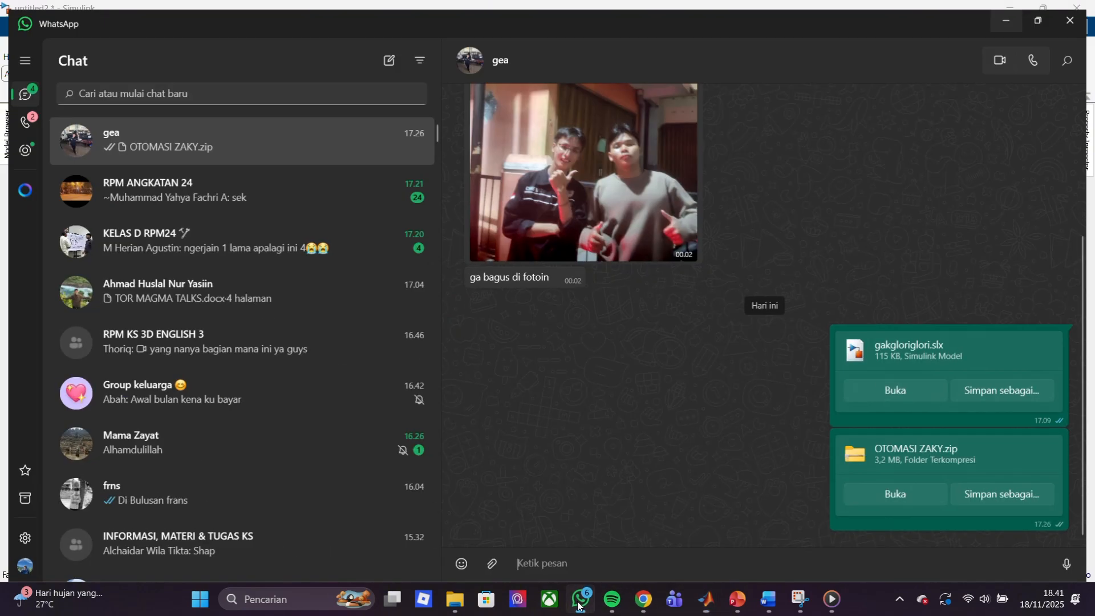
Switch to WhatsApp to view the Google Drive folder linked in the chat, and close its tab
click(581, 599)
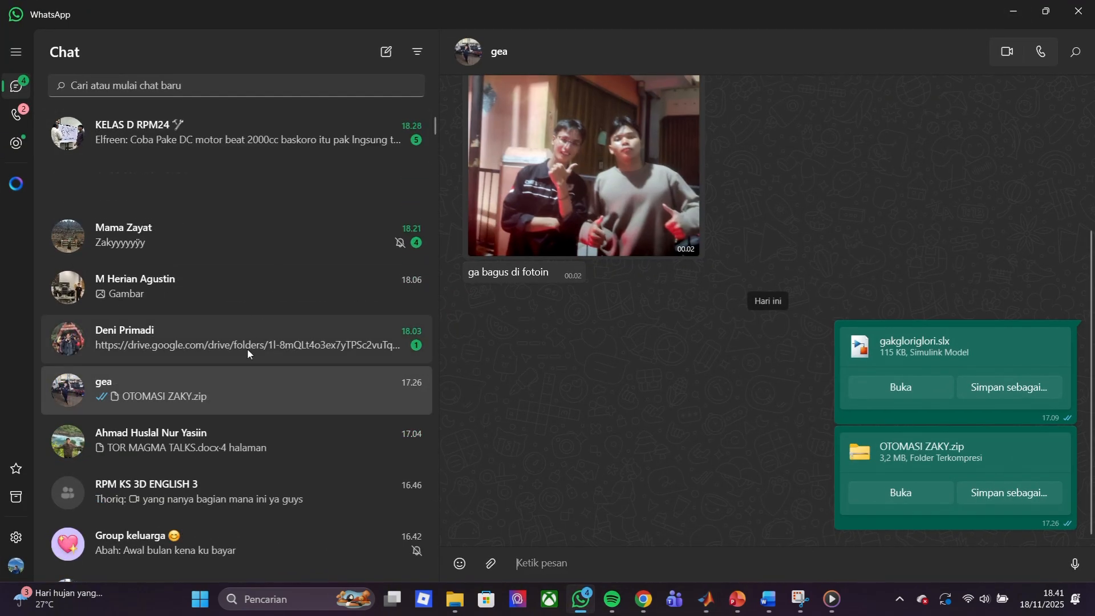
click(247, 348)
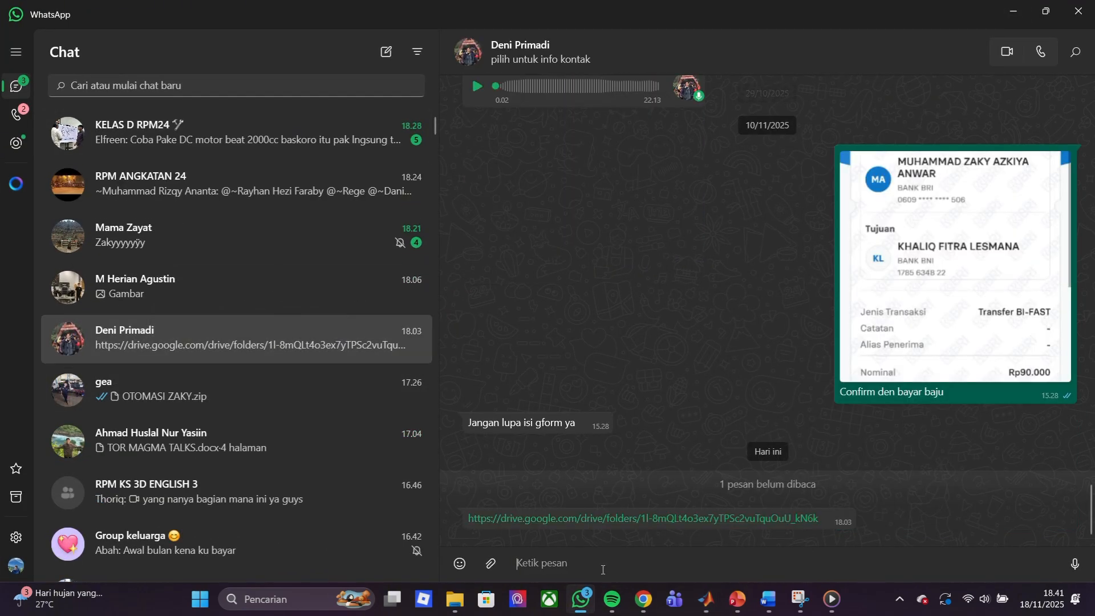
click(628, 524)
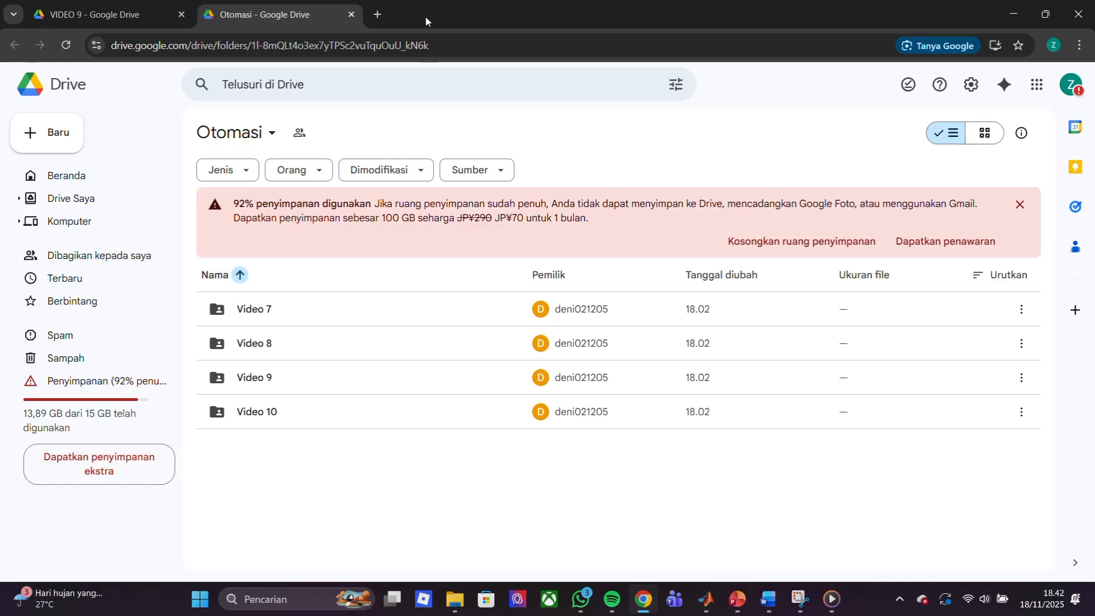
click(351, 14)
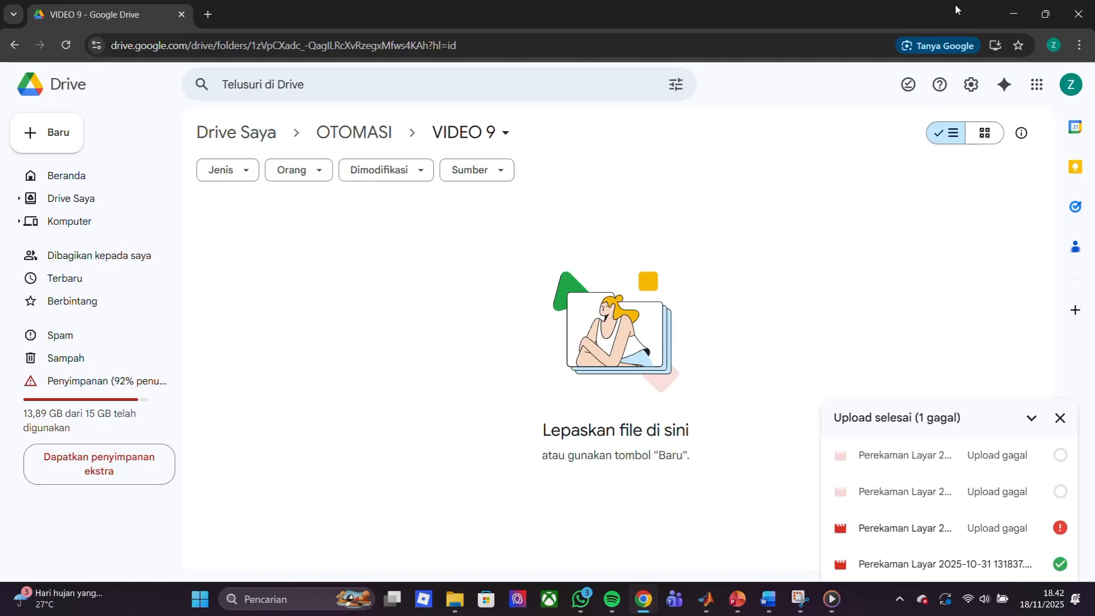
click(1013, 13)
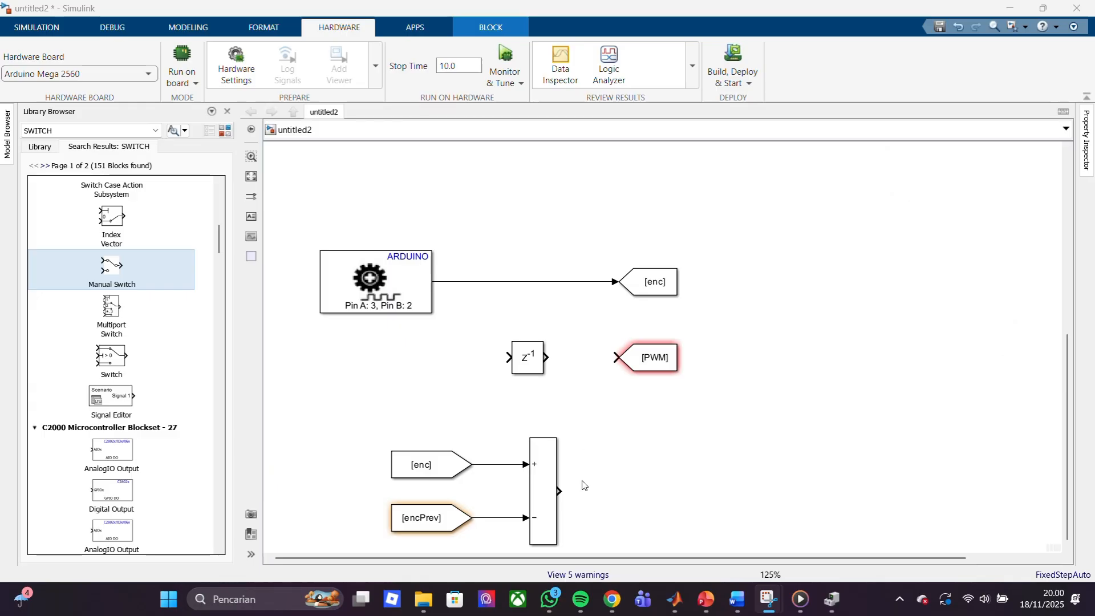
Set the tag of the Goto block beside the delay to encPrev and wire the delay between the encoder output and that block
click(649, 359)
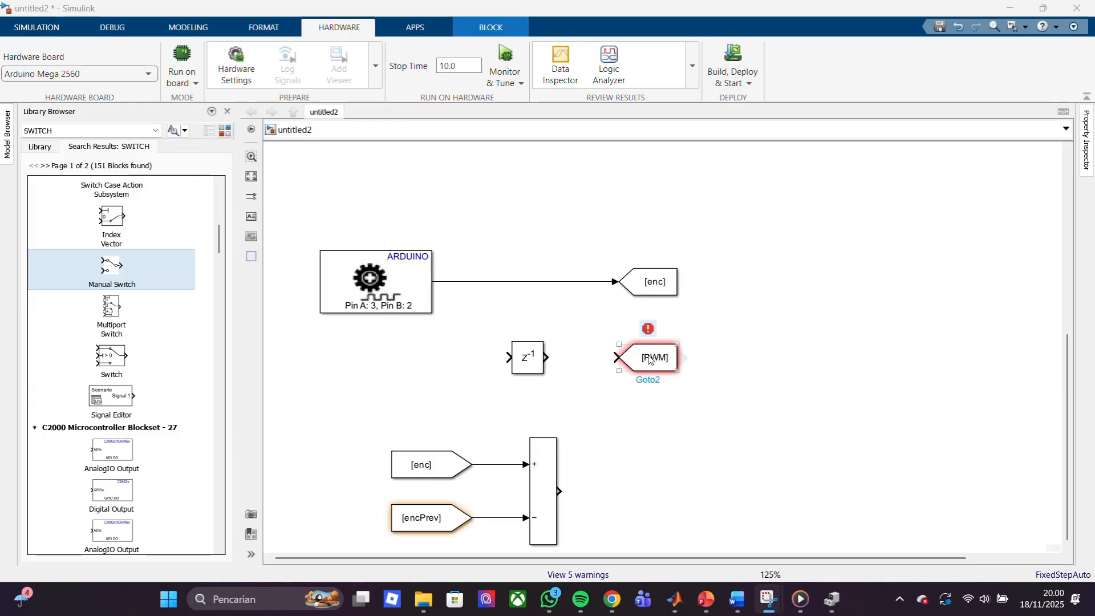
double_click(649, 360)
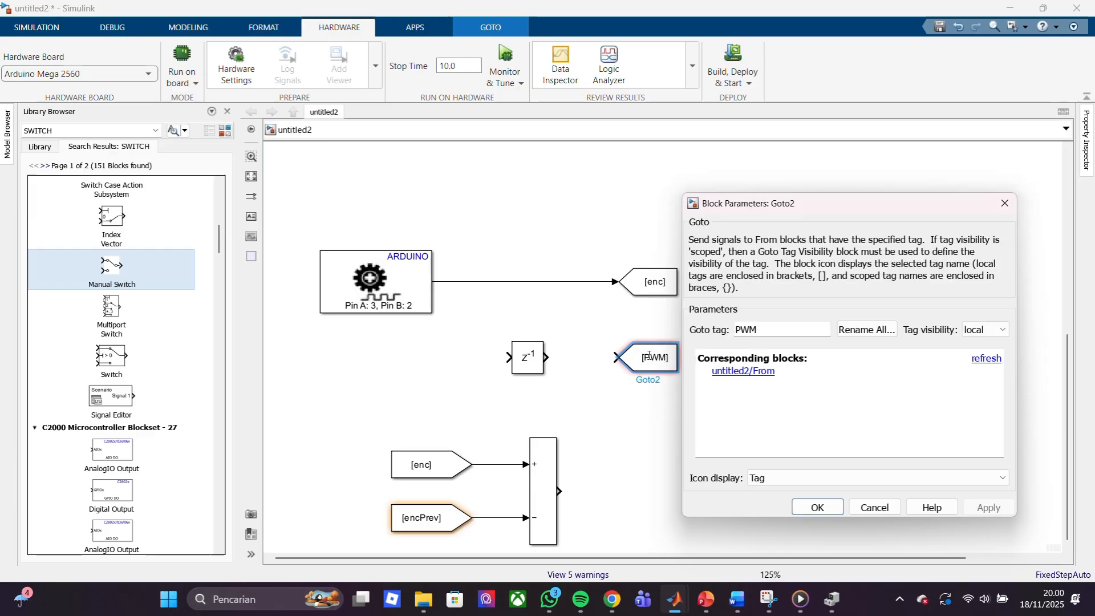
double_click(801, 325)
text(encPrev)
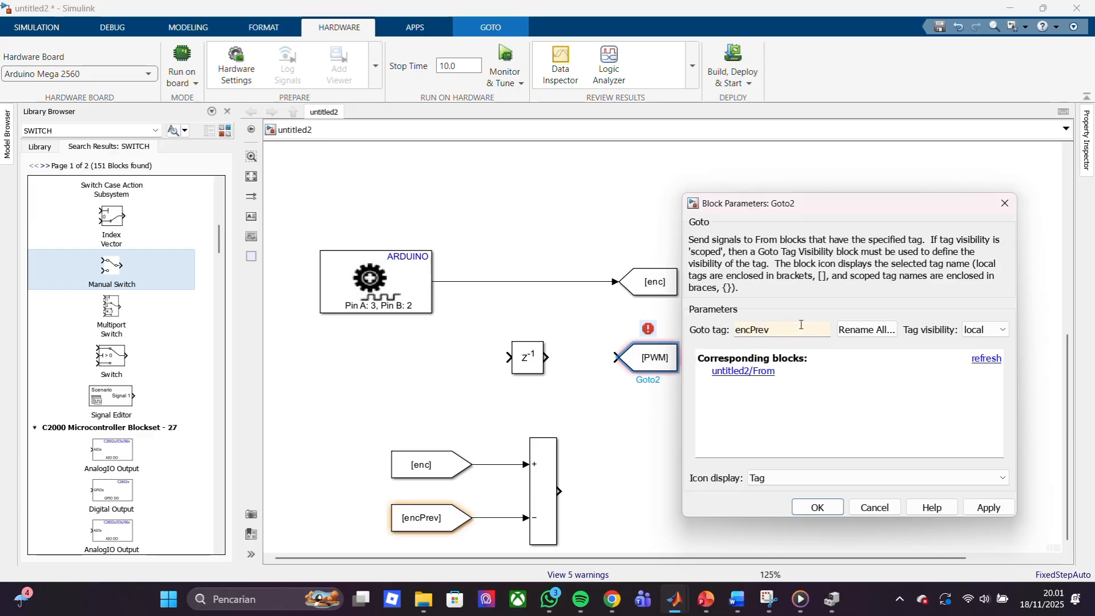
key(Return)
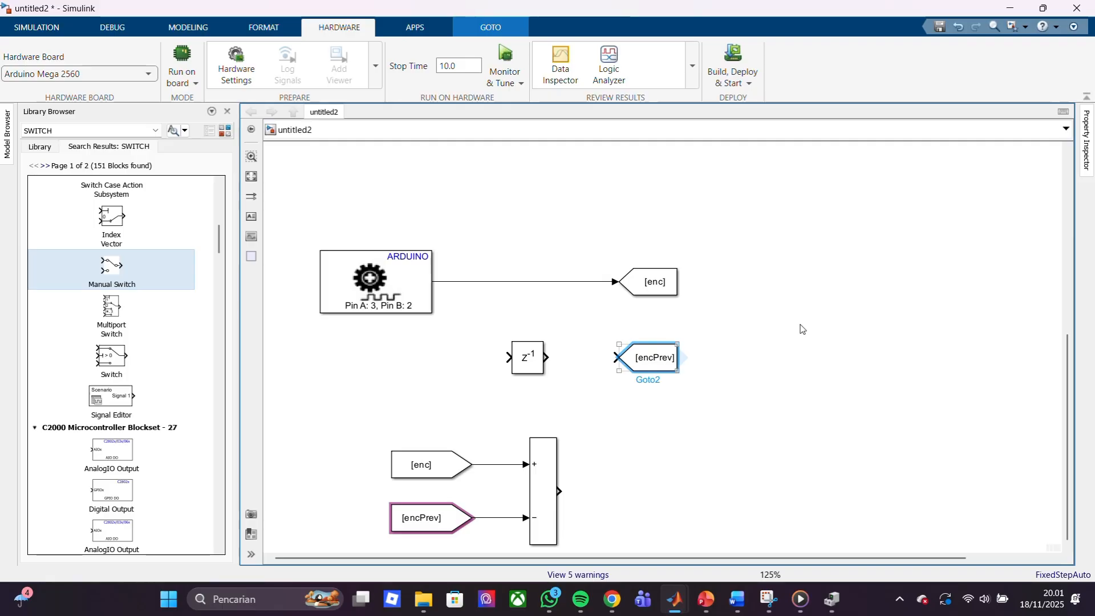
drag(546, 358, 618, 360)
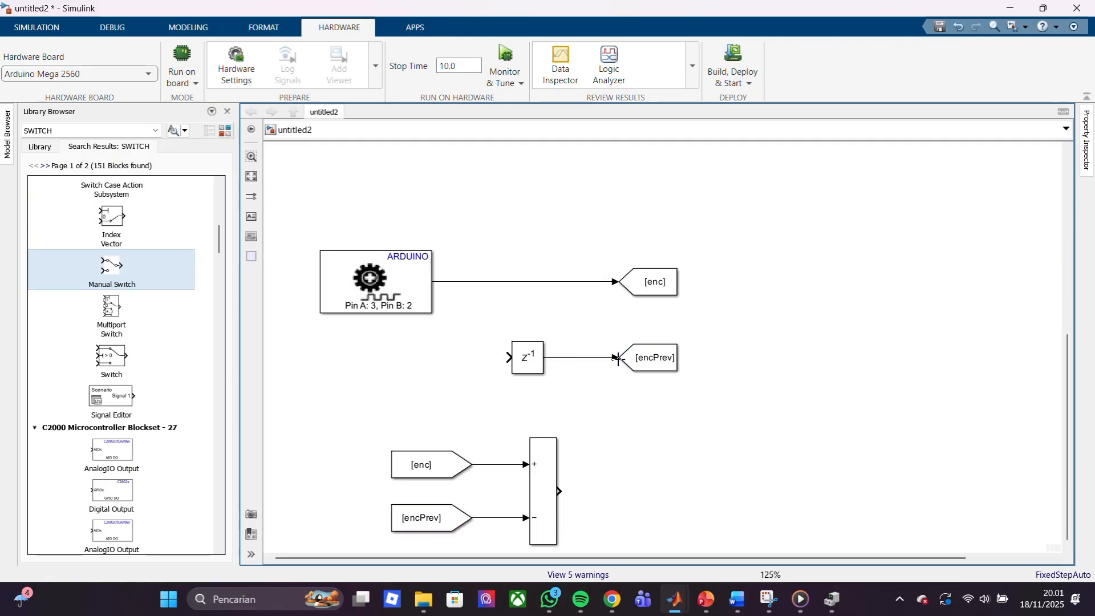
drag(508, 359, 471, 284)
Duplicate the encPrev Goto block and place the copy level with the subtract block's output
click(650, 353)
key(ctrl+c)
click(699, 452)
key(ctrl+v)
drag(716, 469, 651, 501)
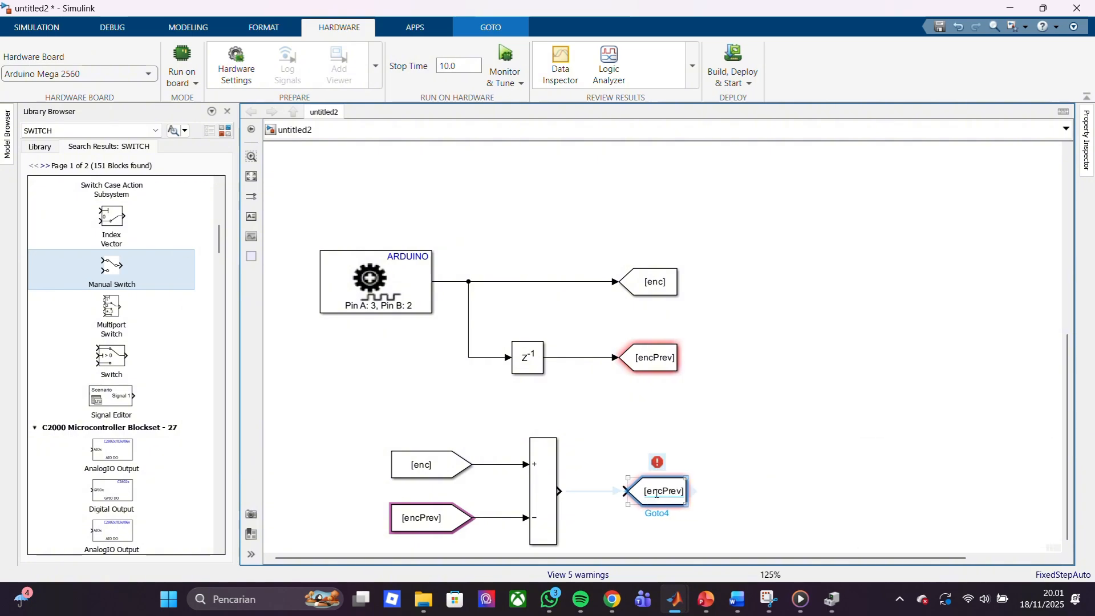
Set the copied Goto block's tag to deltaEnc and connect the subtract block's output to it
double_click(655, 495)
double_click(790, 385)
click(792, 386)
key(BackSpace)
key(BackSpace)
key(BackSpace)
key(BackSpace)
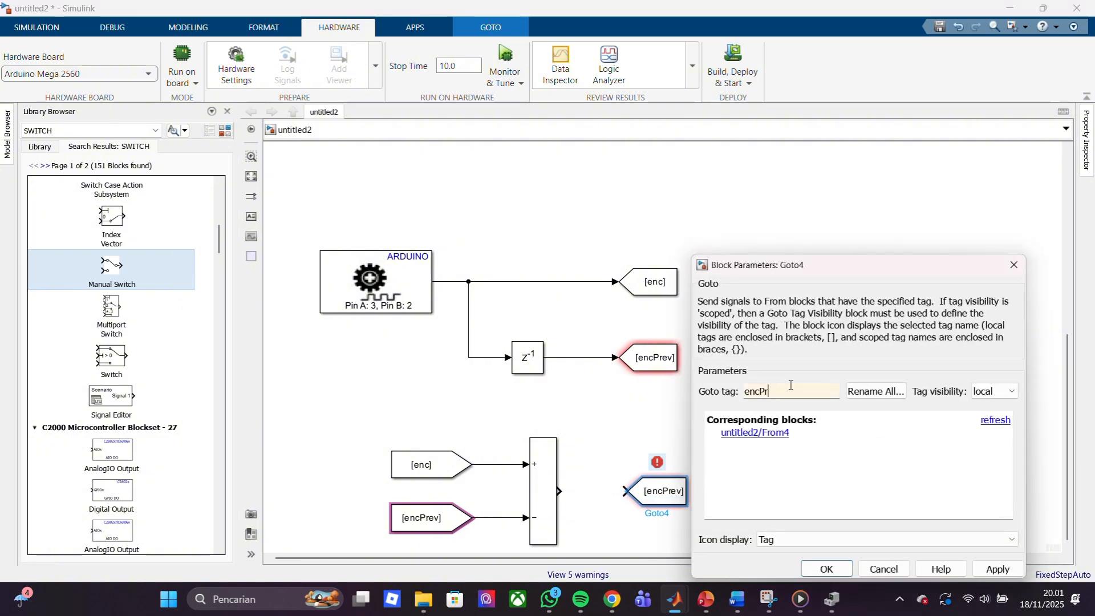
key(BackSpace)
key(BackSpace)
key(BackSpace)
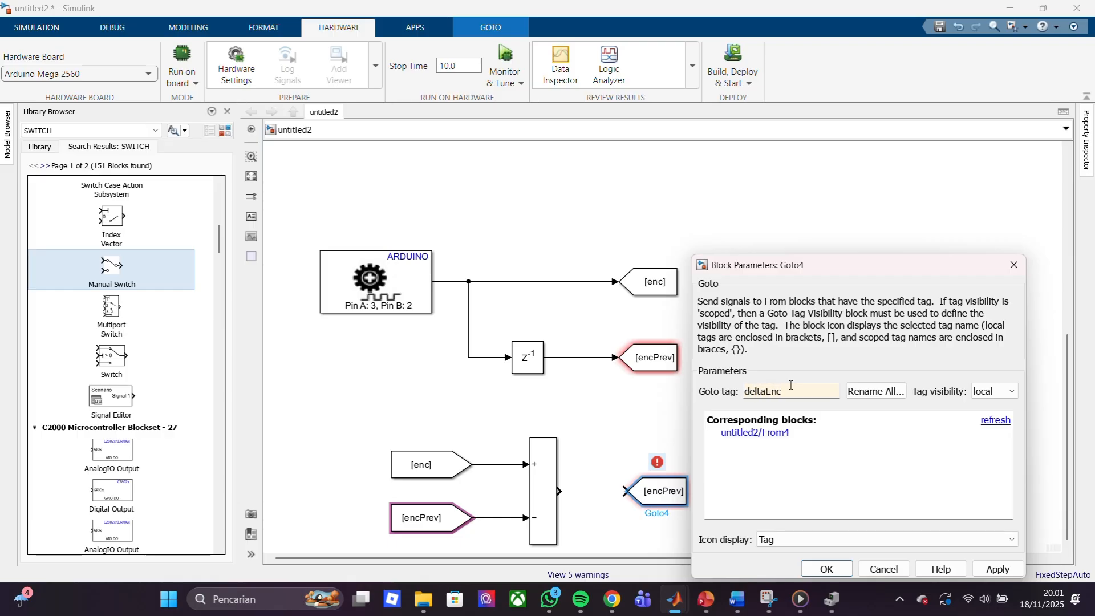
key(Return)
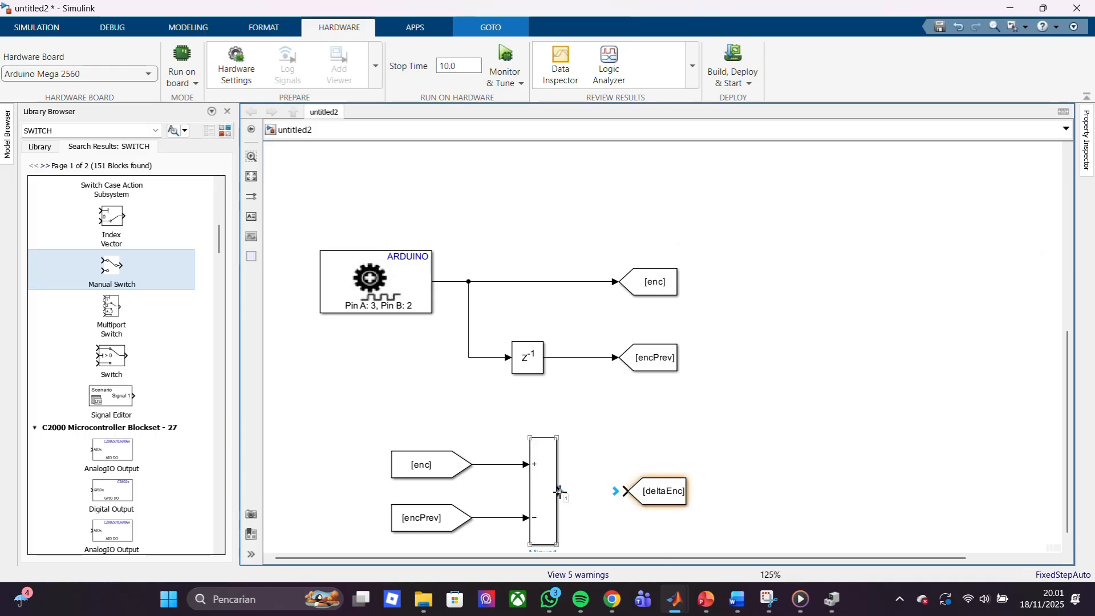
drag(559, 492, 627, 491)
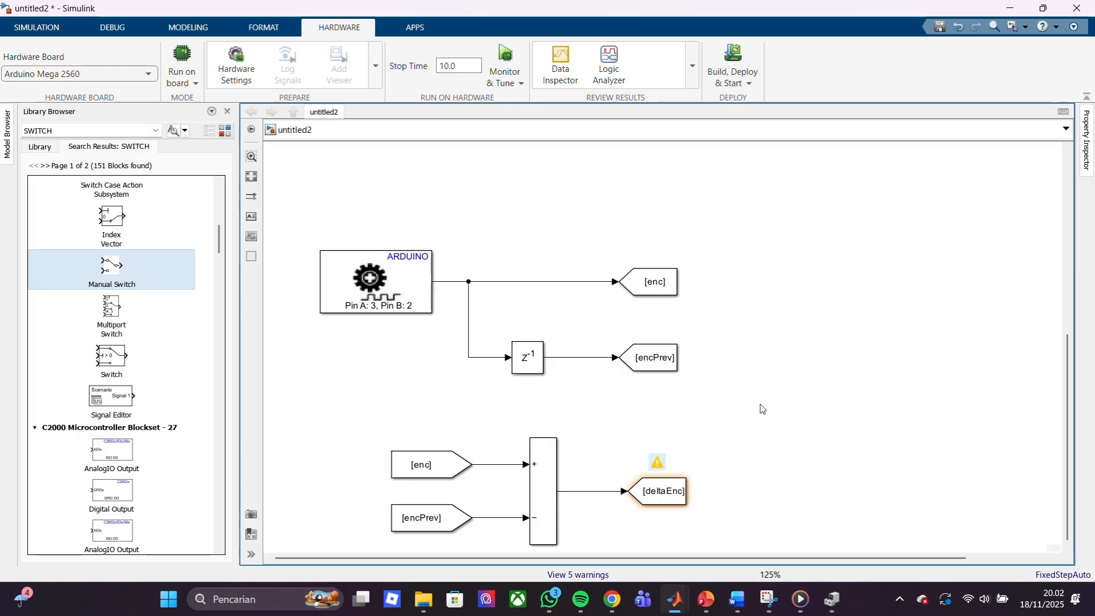
Start running the untitled2 model on the Arduino Mega 2560 with Monitor & Tune
drag(925, 558, 728, 569)
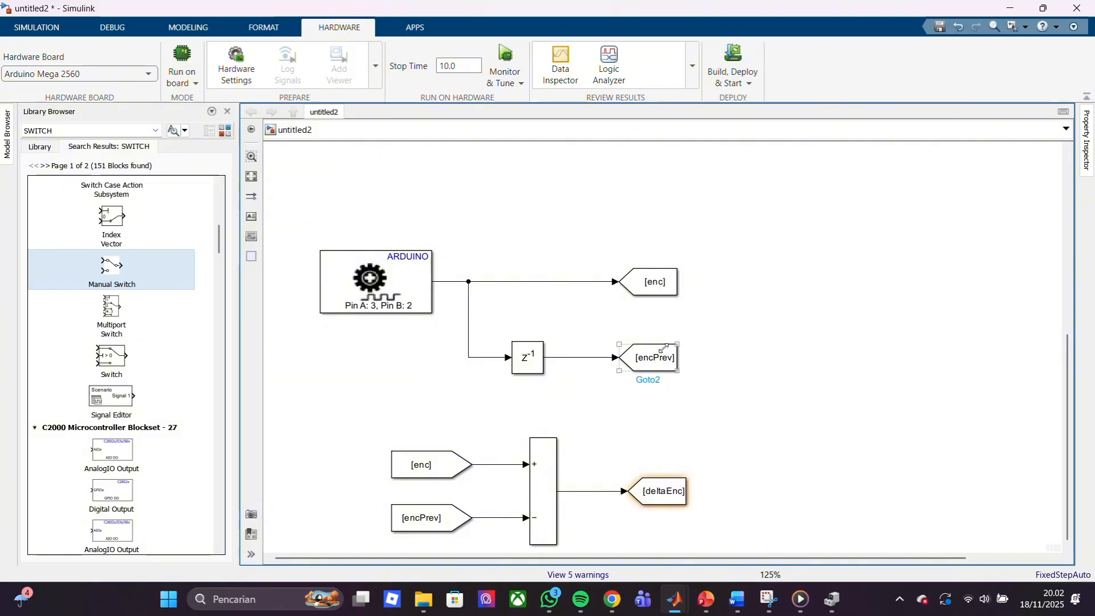
click(506, 61)
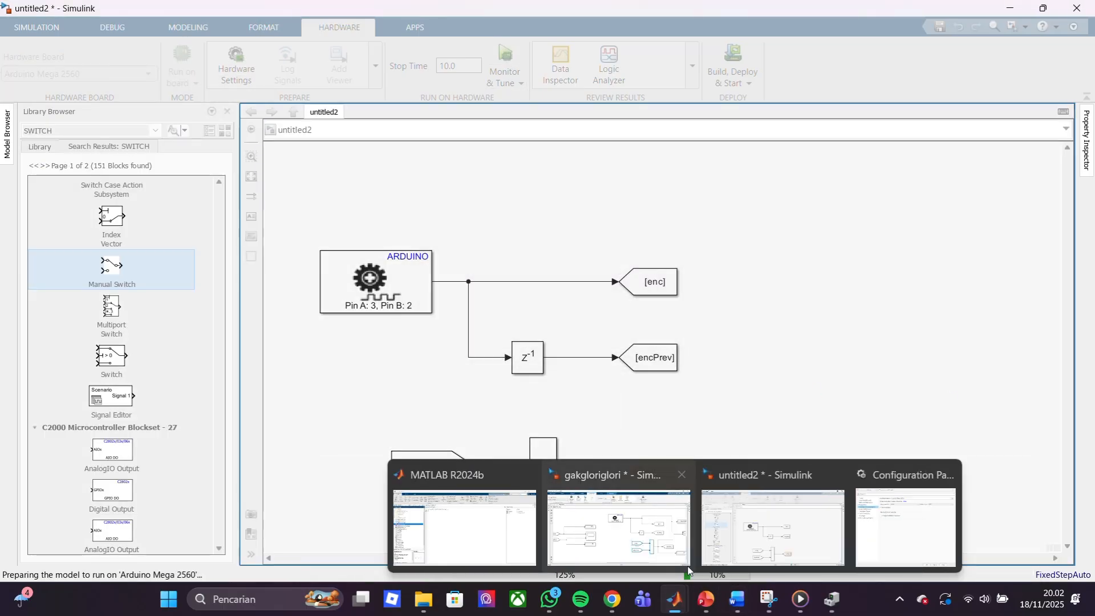
Compare the encoder section with the gakgloriglori reference model and return to the untitled2 model
mouse_move(674, 582)
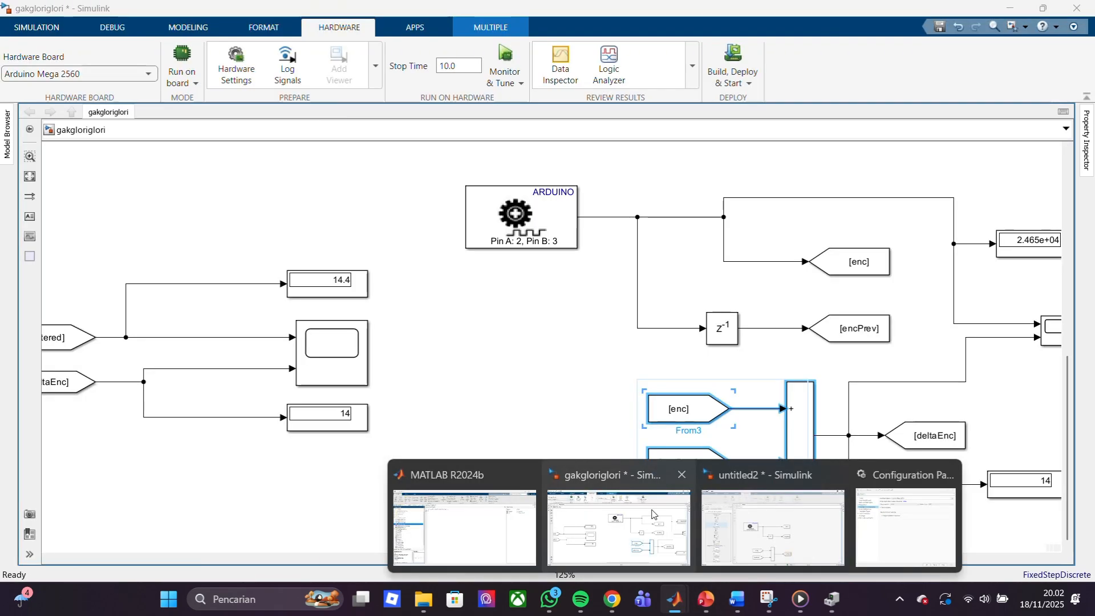
click(619, 526)
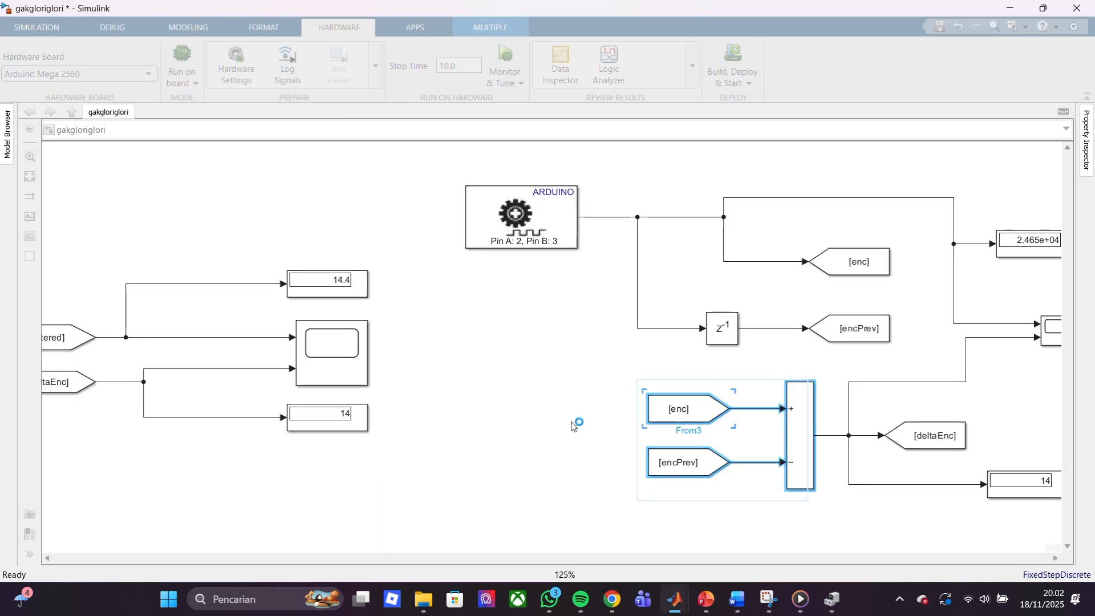
mouse_move(673, 599)
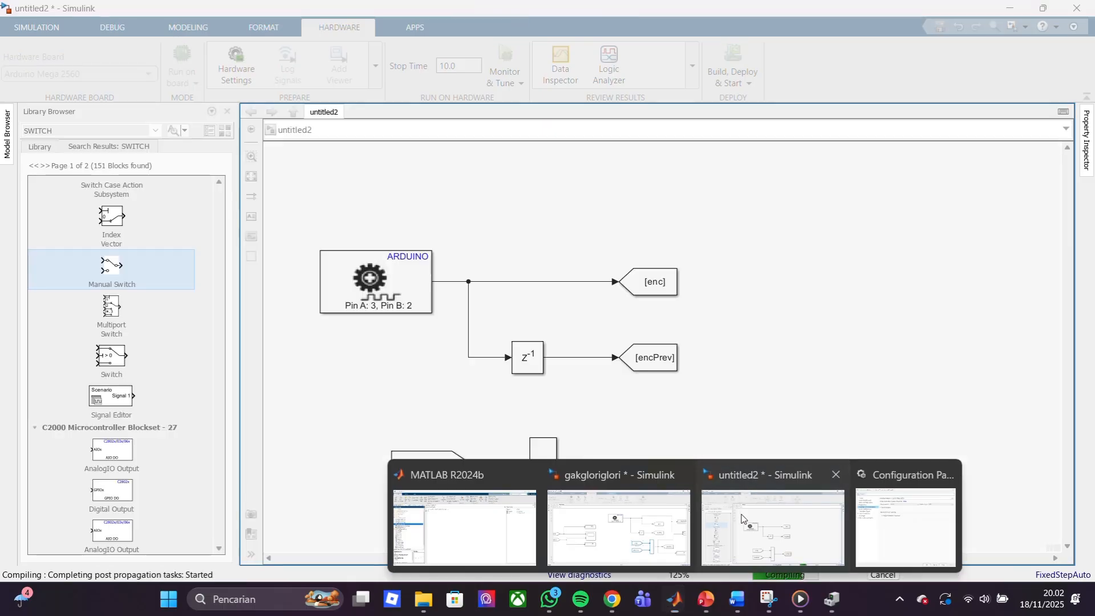
click(759, 527)
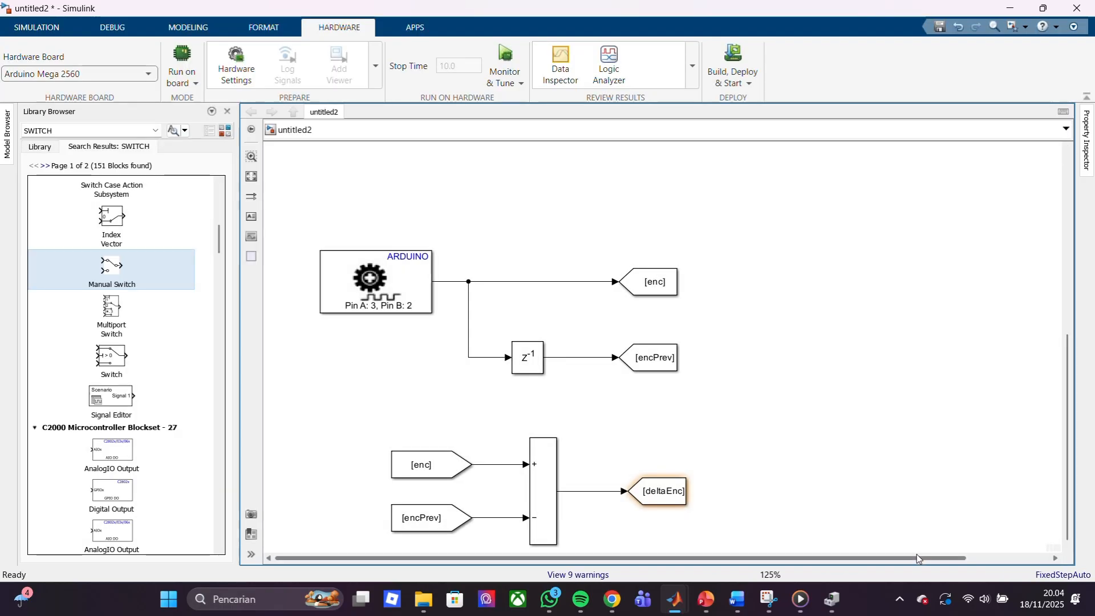
Review the whole untitled2 model, from the PWM switching blocks to the encoder difference blocks
scroll(1060, 276, up, 6)
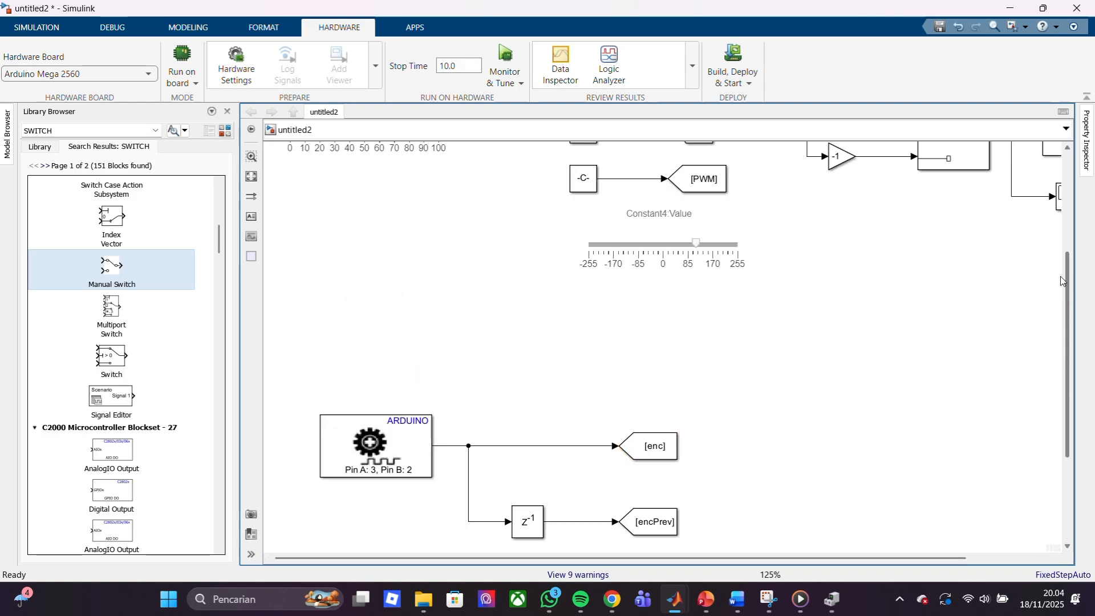
double_click(835, 213)
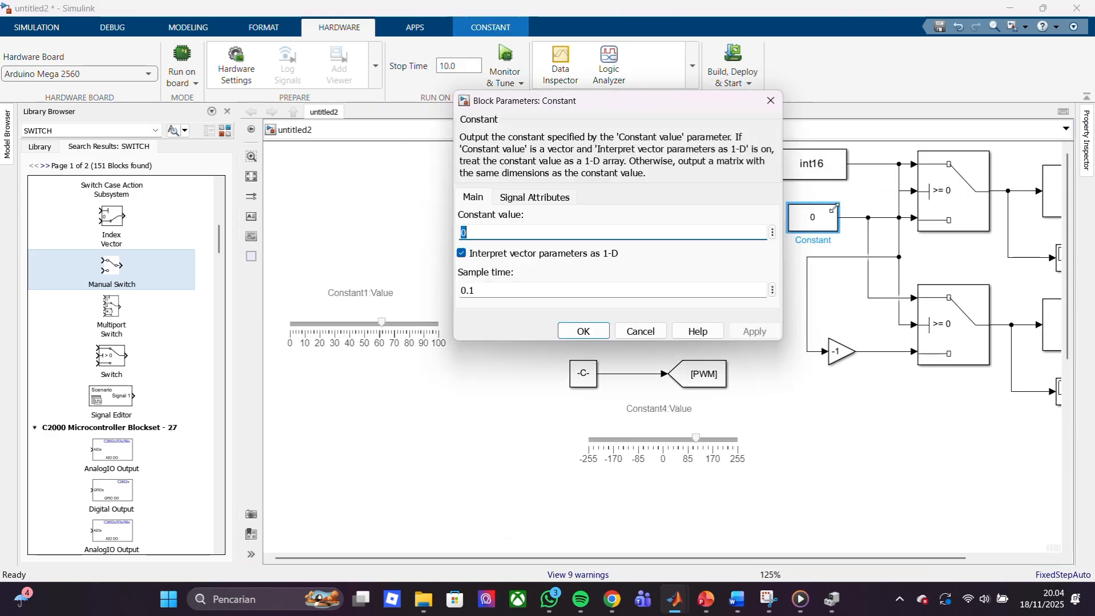
click(840, 505)
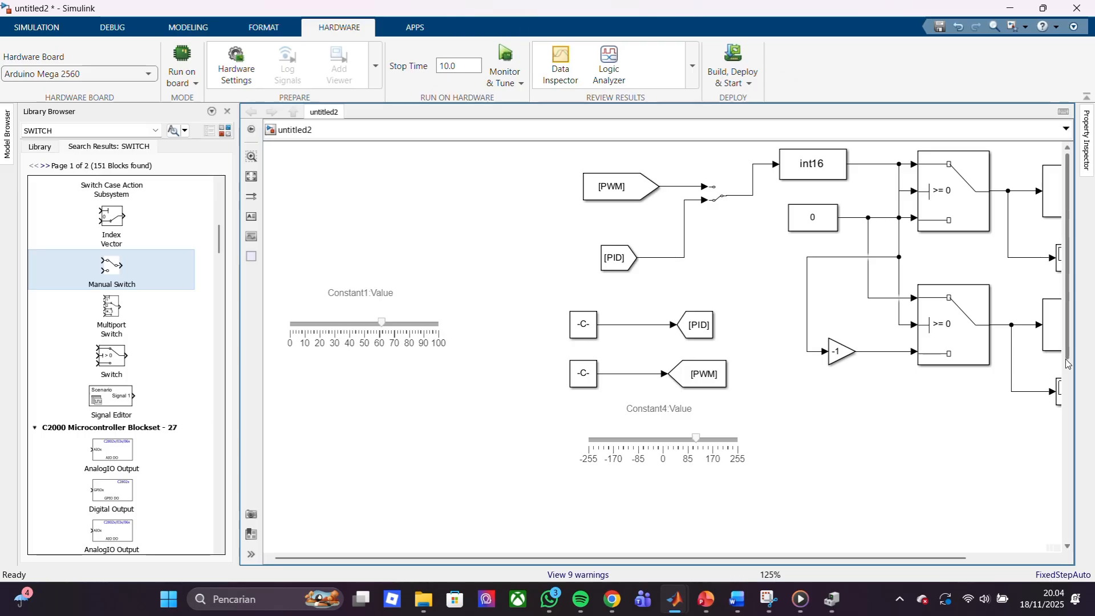
drag(1066, 357, 1051, 600)
drag(901, 558, 983, 555)
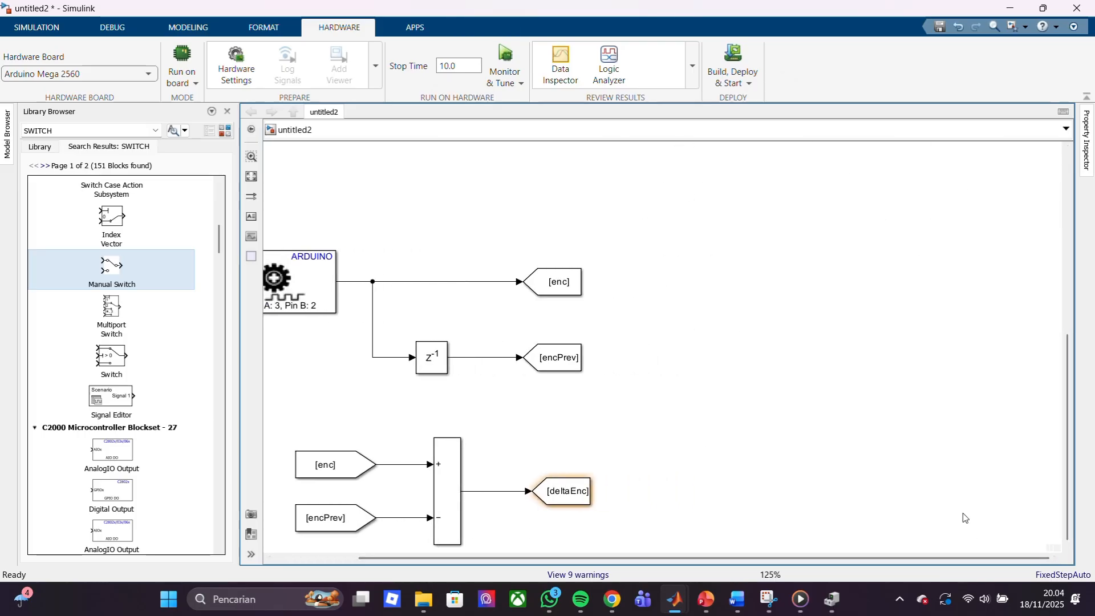
scroll(966, 518, down, 5)
scroll(966, 518, up, 3)
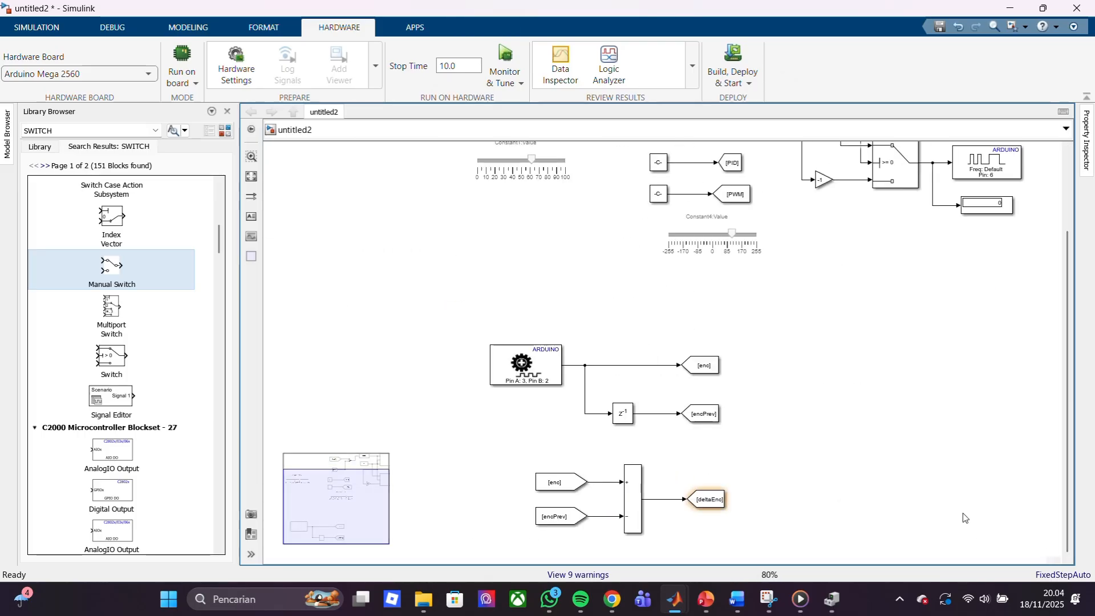
scroll(966, 517, down, 4)
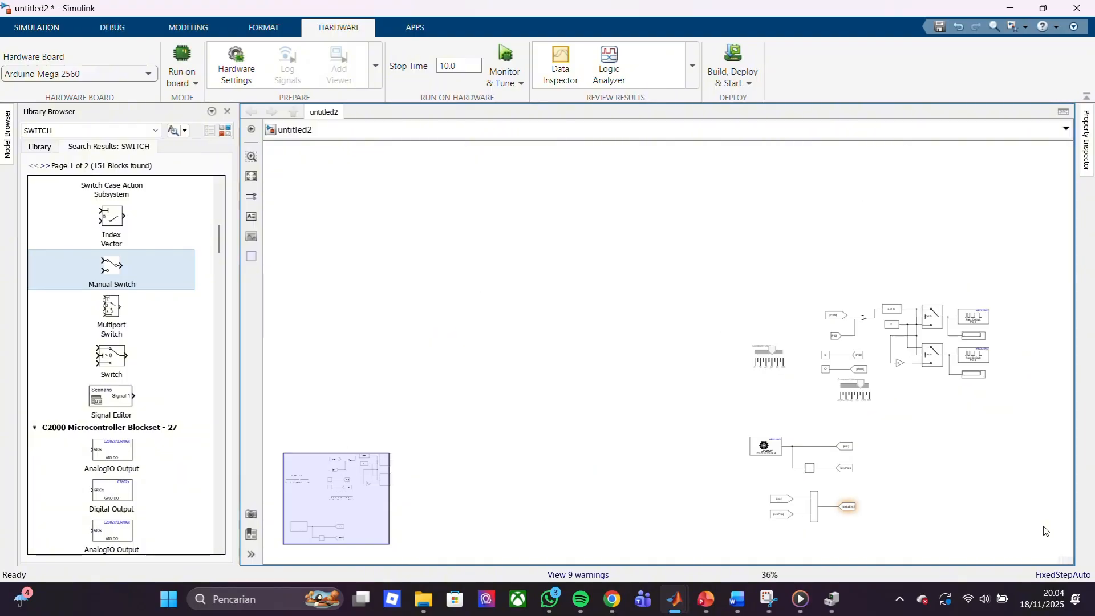
scroll(1027, 519, up, 6)
scroll(999, 503, down, 5)
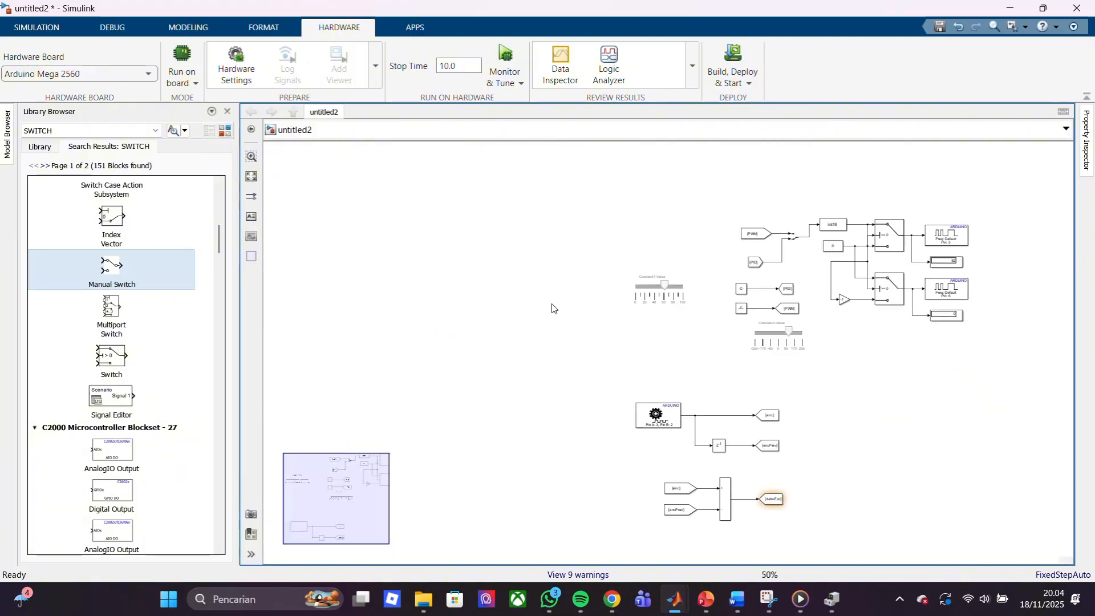
scroll(552, 308, down, 2)
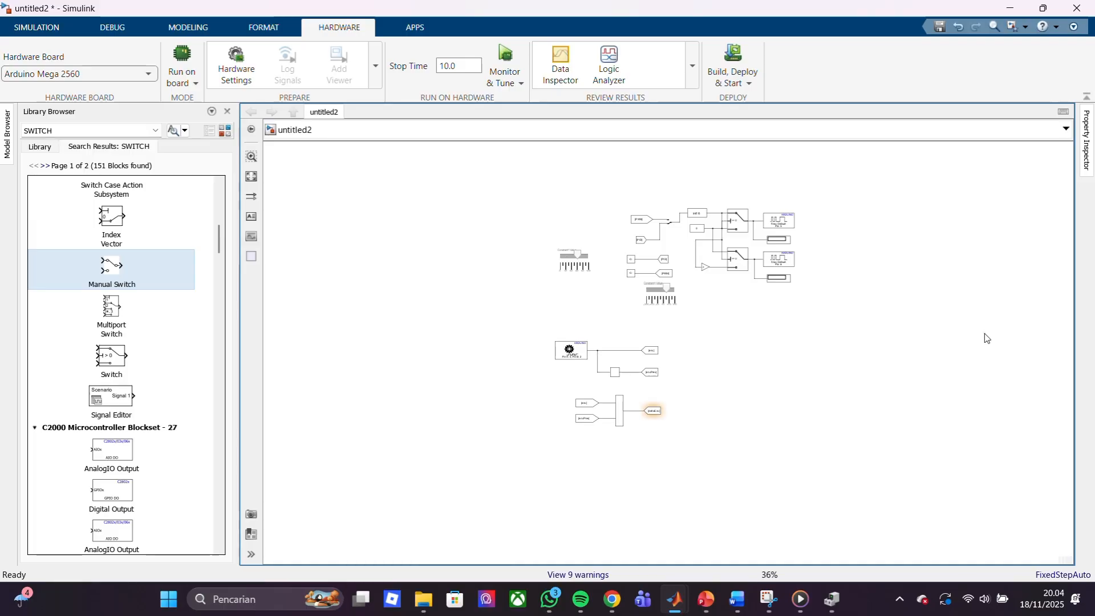
scroll(986, 337, up, 2)
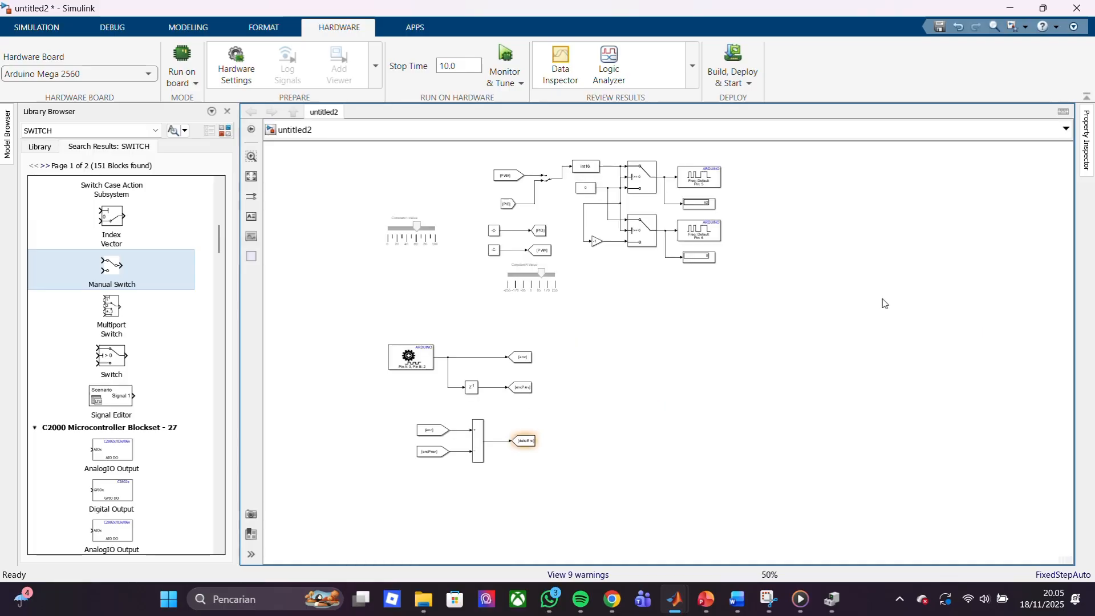
scroll(884, 300, up, 4)
scroll(882, 294, down, 3)
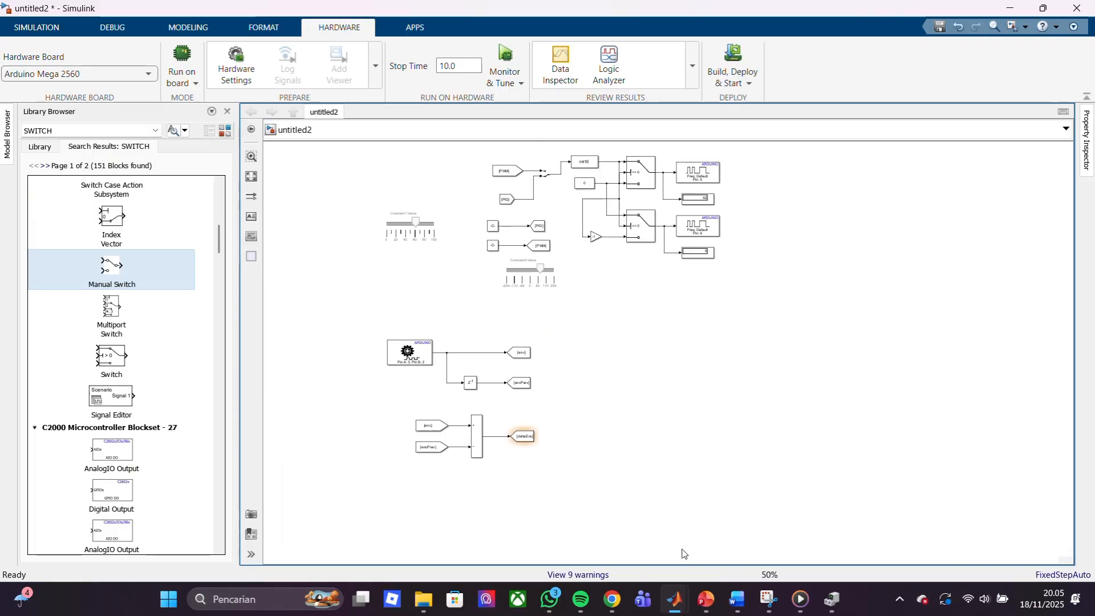
Switch to the gakgloriglori model and examine its enc and encPrev subtraction closely
mouse_move(679, 605)
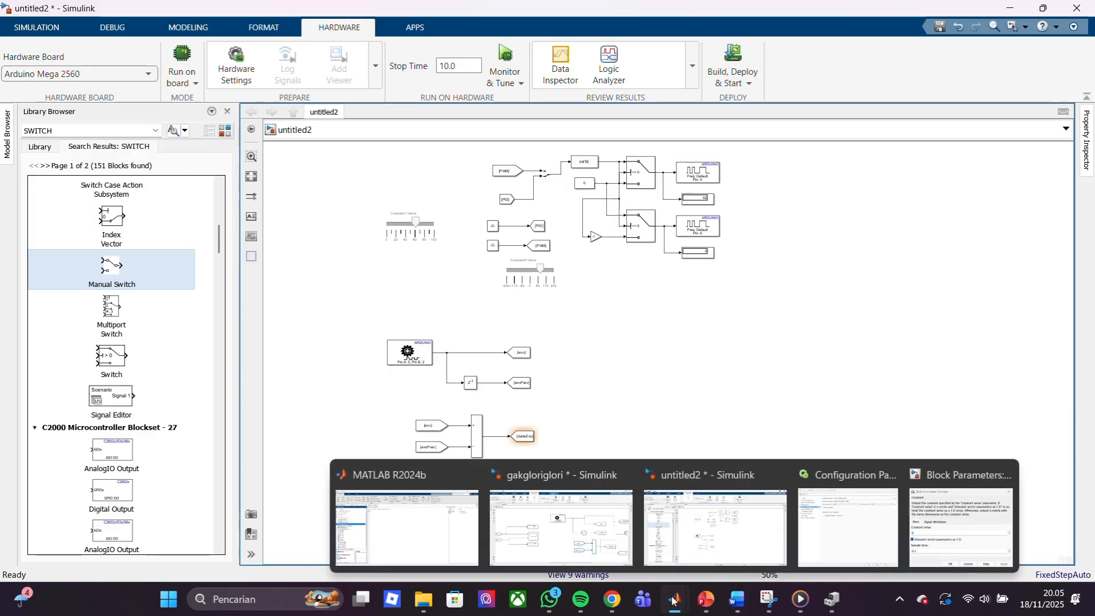
click(606, 556)
scroll(702, 411, up, 3)
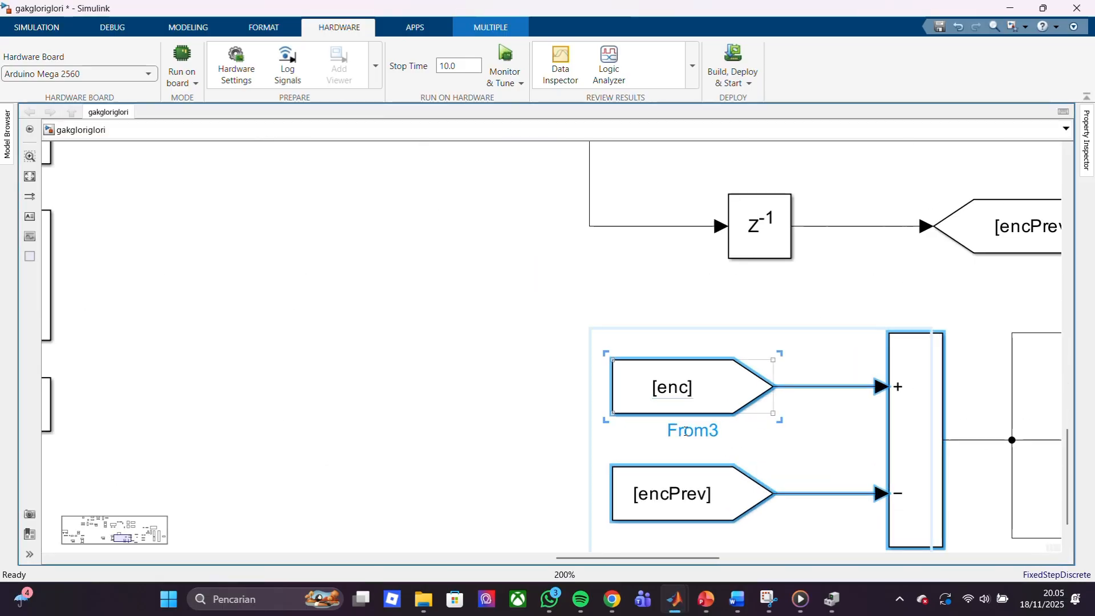
Copy the alpha filter section, including its slider and speedFiltered tag, from the gakgloriglori model into untitled2
scroll(686, 432, down, 5)
scroll(686, 432, up, 1)
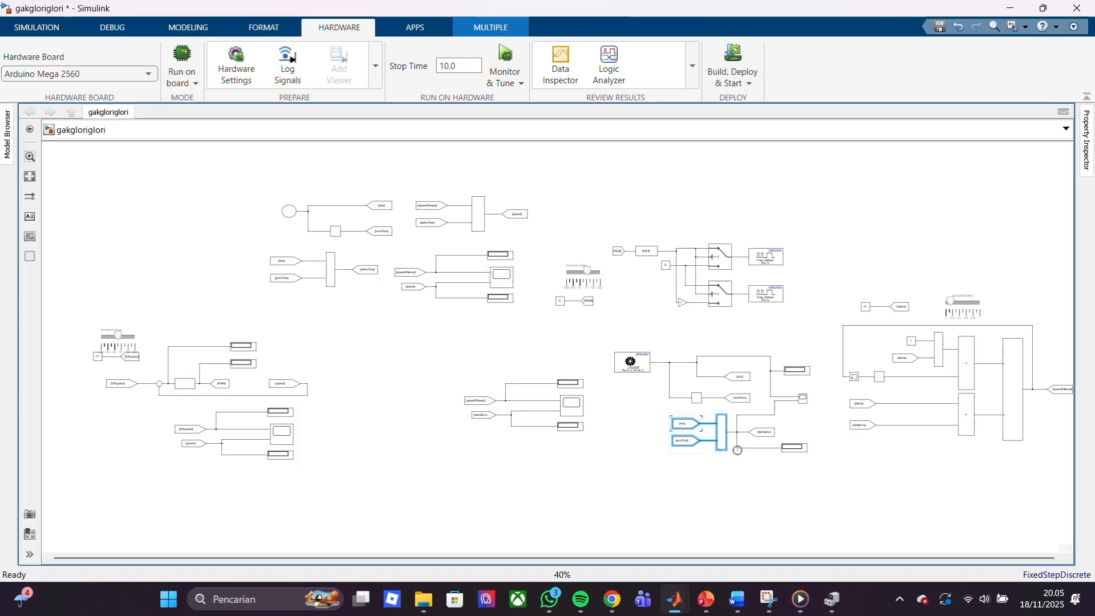
drag(828, 284, 1059, 454)
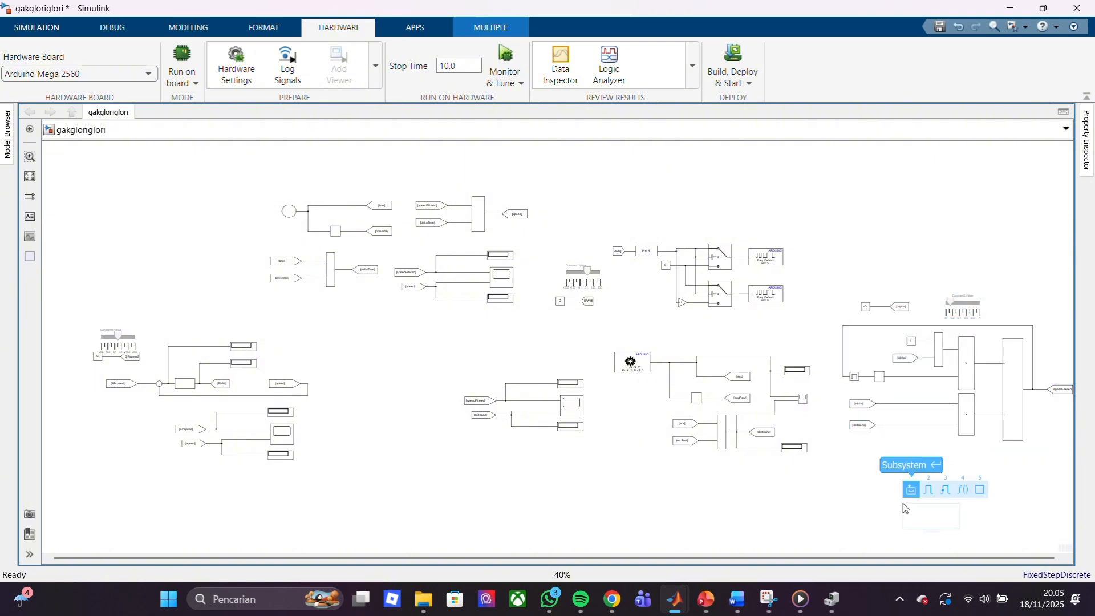
click(844, 530)
mouse_move(679, 599)
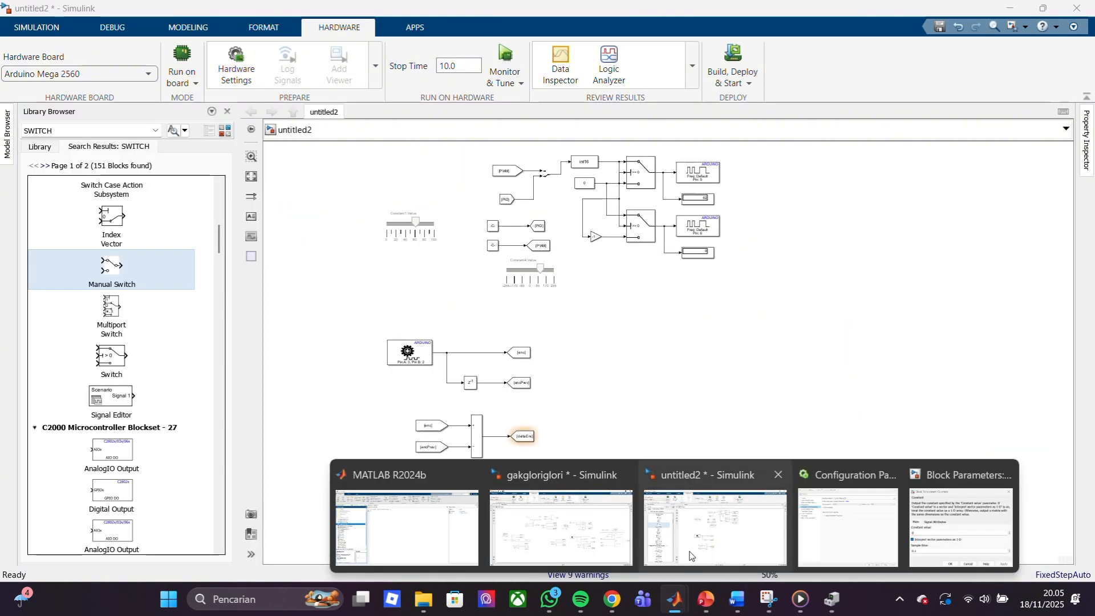
click(716, 525)
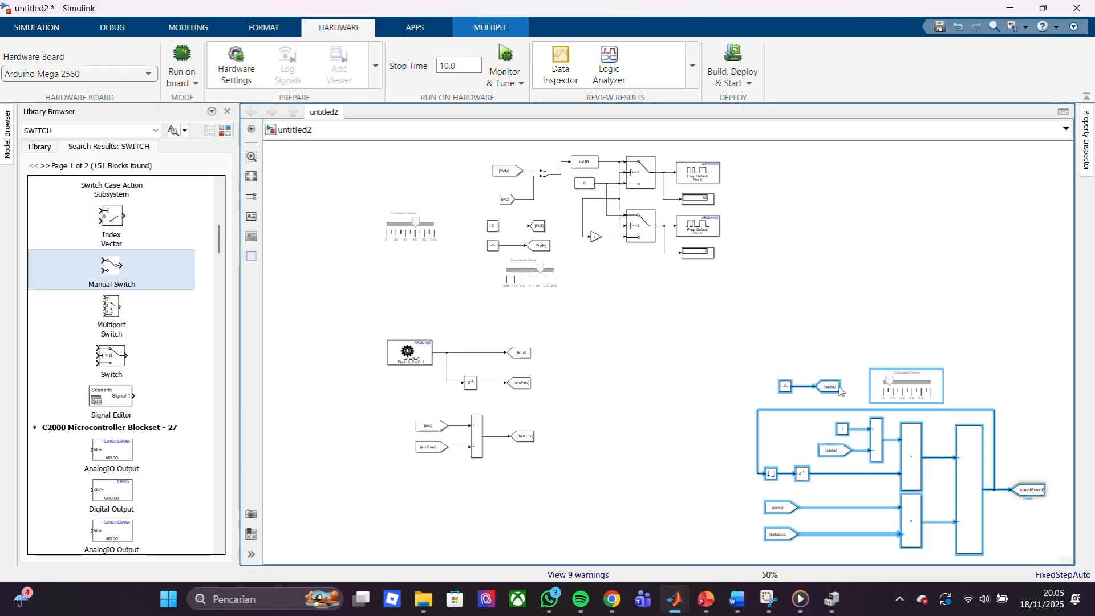
drag(880, 409, 855, 415)
double_click(856, 391)
click(947, 218)
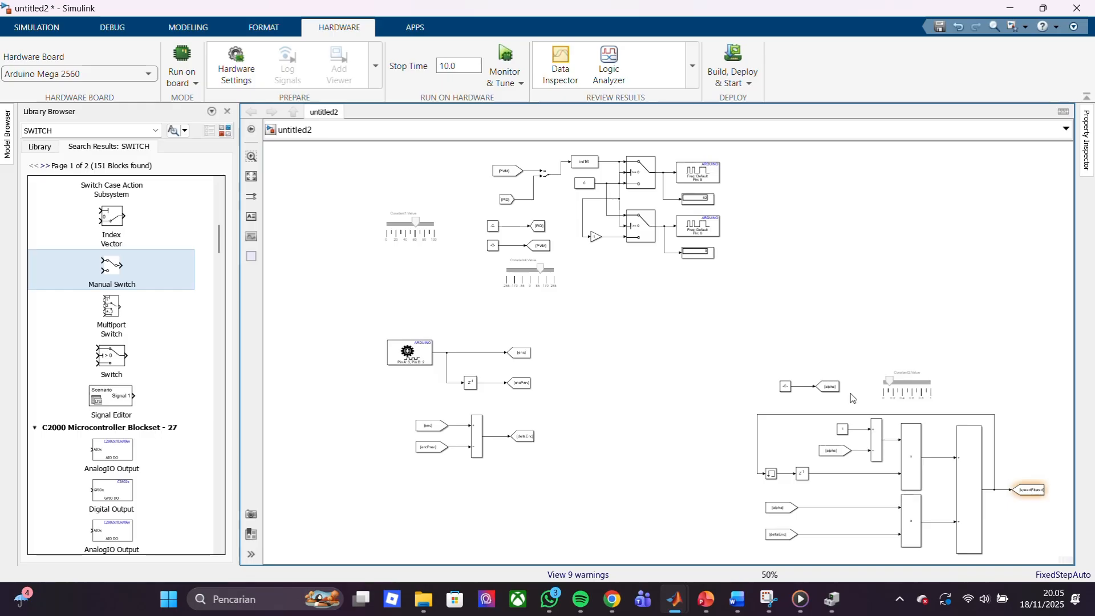
Undo the placement of the pasted filter section and bring it back beside the encoder blocks
key(ctrl+z)
key(ctrl+z)
key(ctrl+z)
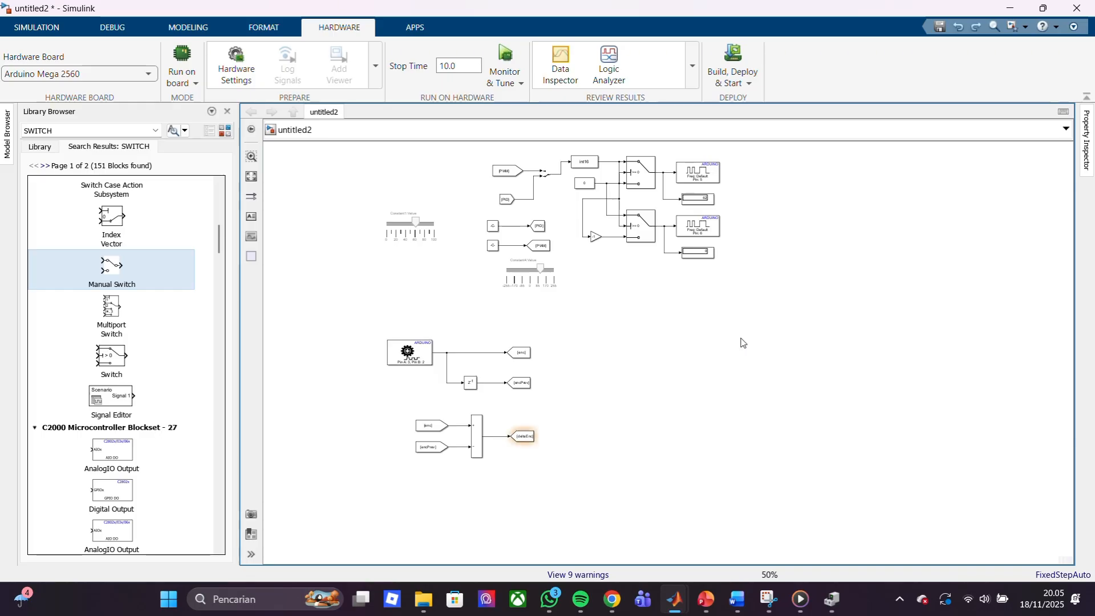
key(ctrl+y)
key(ctrl+y)
key(ctrl+y)
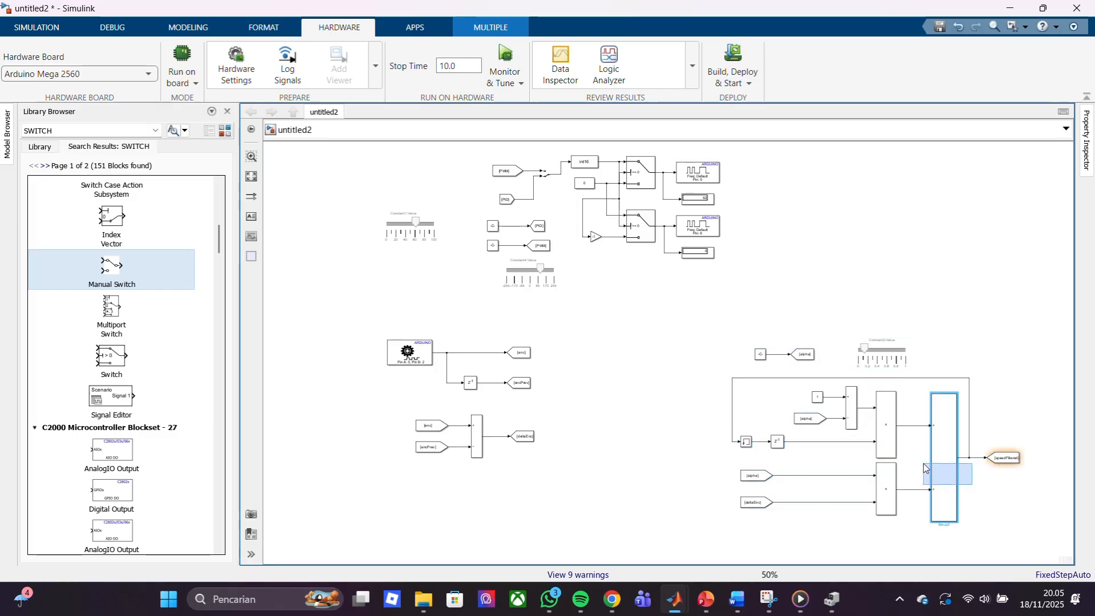
Remove the filter section once more and place it again in the free area beside the encoder difference blocks
key(ctrl+z)
key(ctrl+z)
key(ctrl+z)
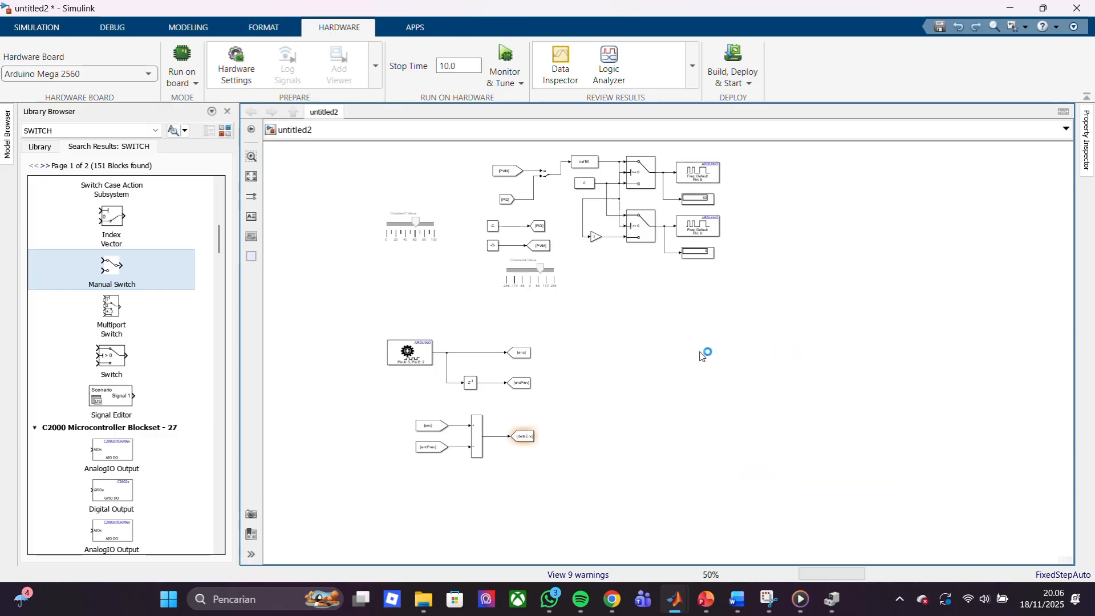
key(ctrl+y)
key(ctrl+y)
key(ctrl+y)
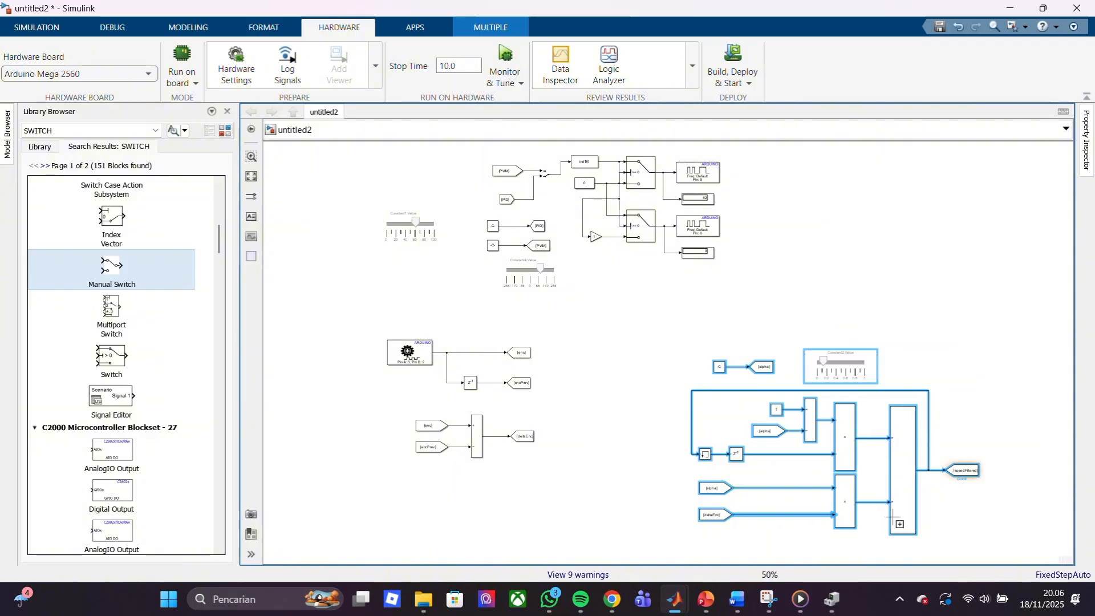
click(1052, 335)
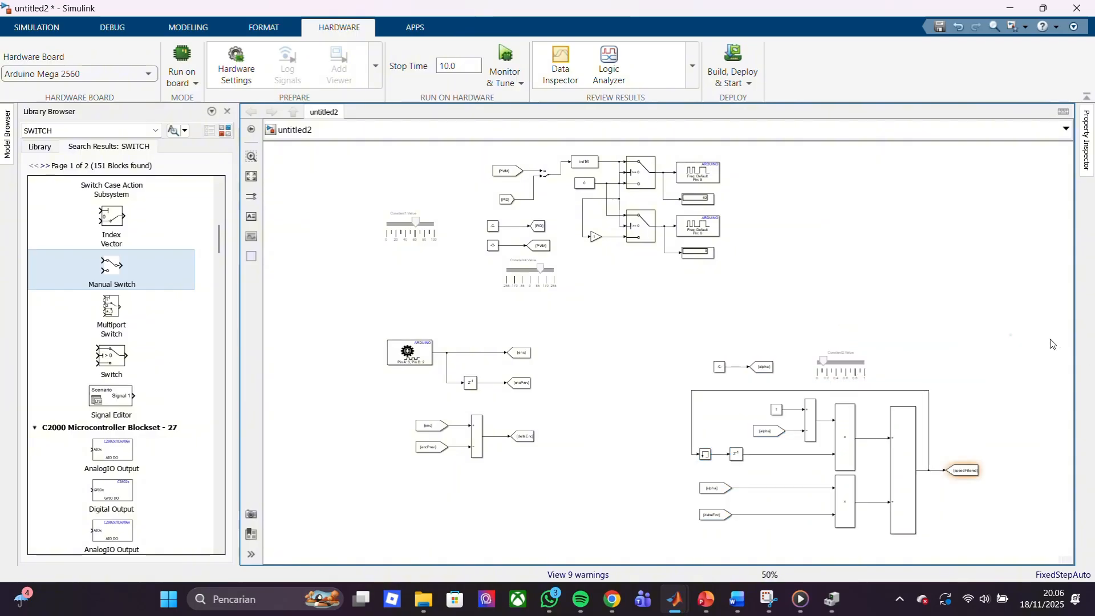
double_click(1028, 362)
click(1000, 274)
Set the sample time of the constant feeding the alpha tag to 0.5
scroll(987, 498, up, 1)
scroll(989, 503, up, 3)
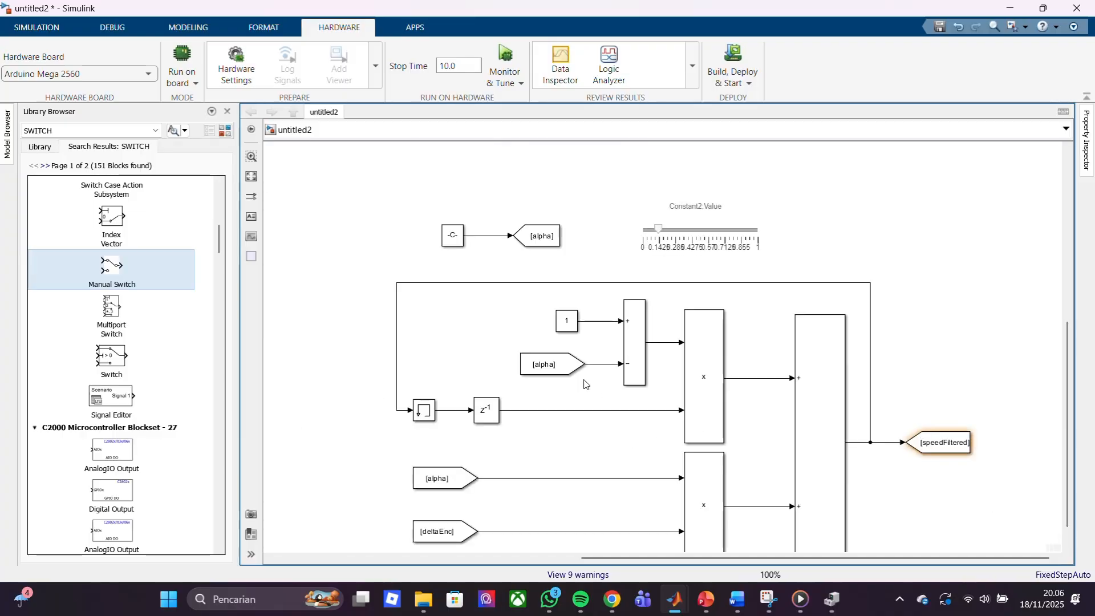
click(448, 238)
double_click(448, 239)
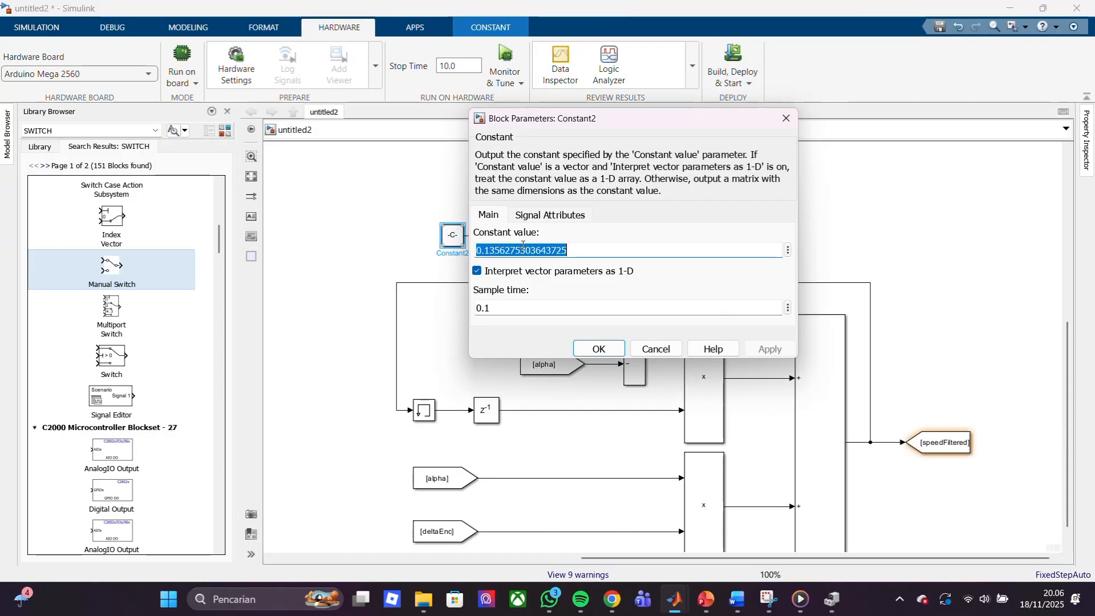
double_click(530, 307)
text(0)
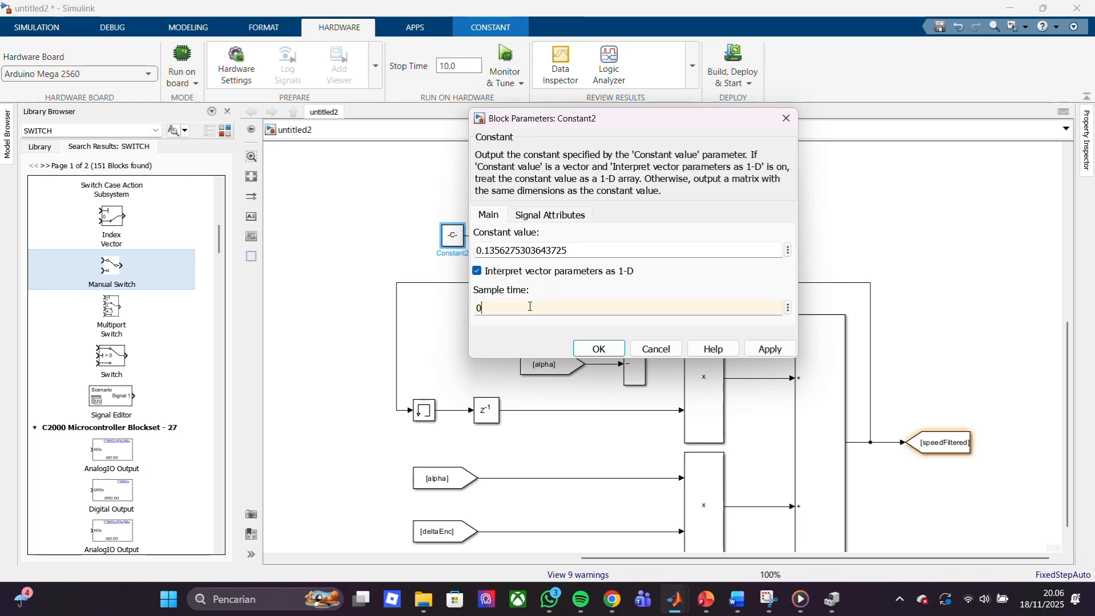
text(.1)
key(Return)
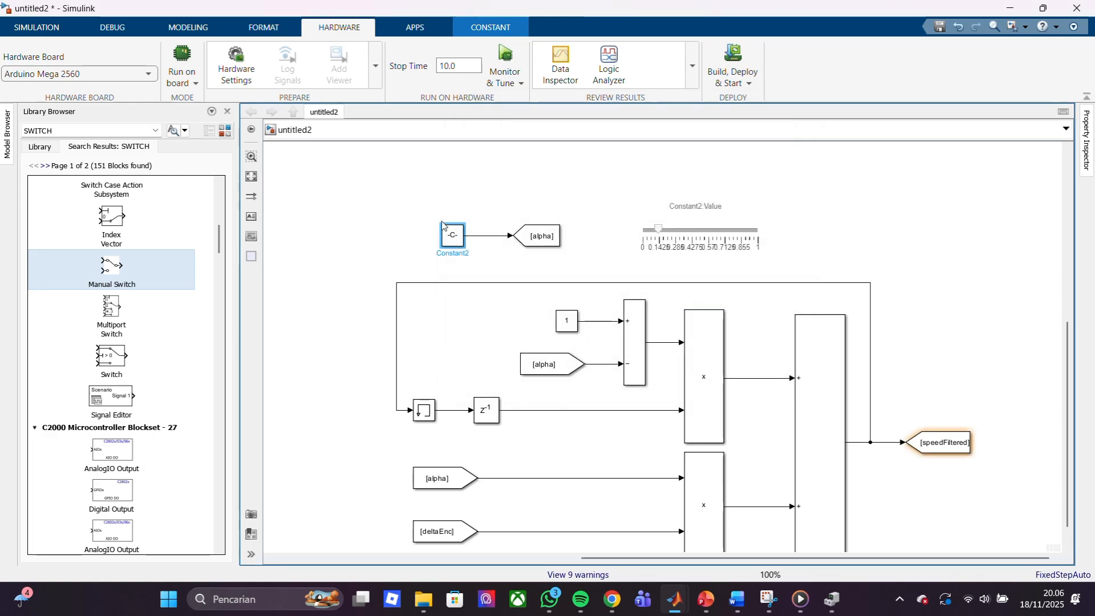
Set the sample time of the alpha constant to 0.1
double_click(448, 234)
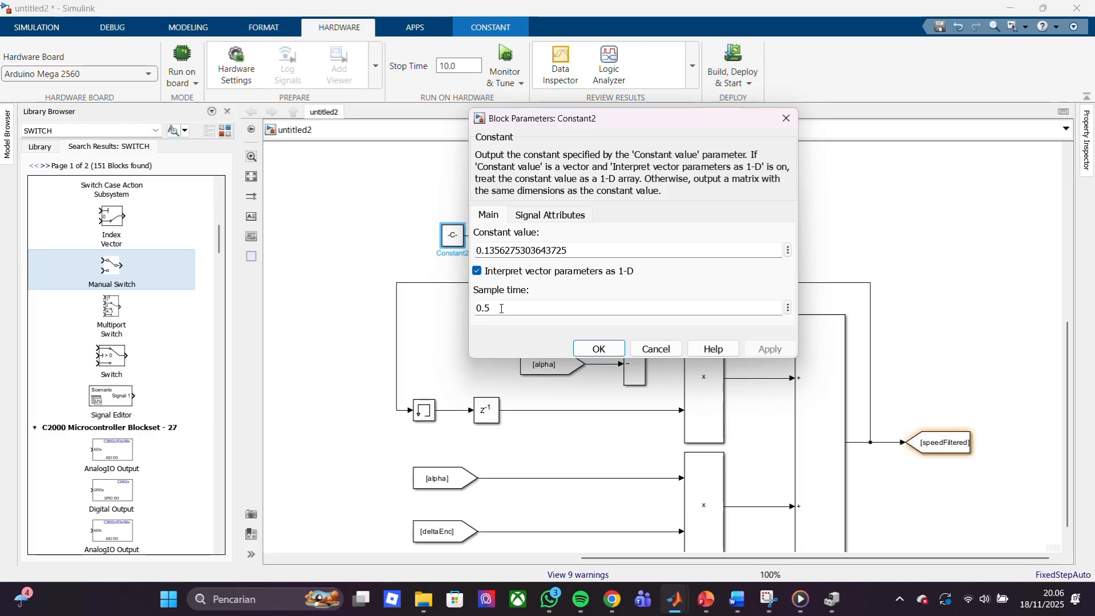
double_click(502, 309)
key(Return)
Try to set the alpha constant's value to 0,5
double_click(448, 235)
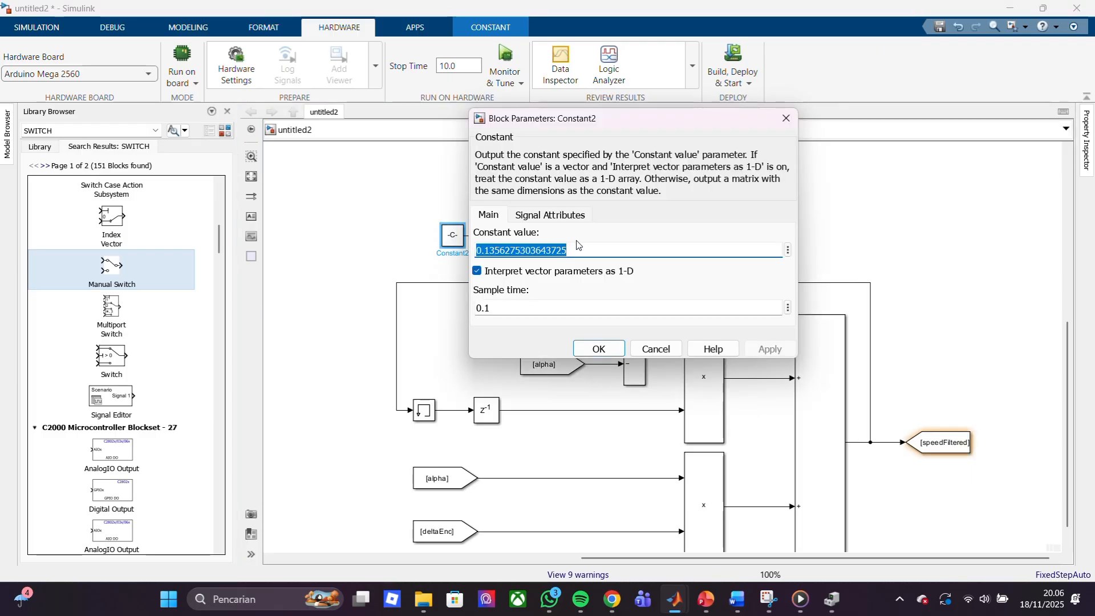
key(BackSpace)
text(0)
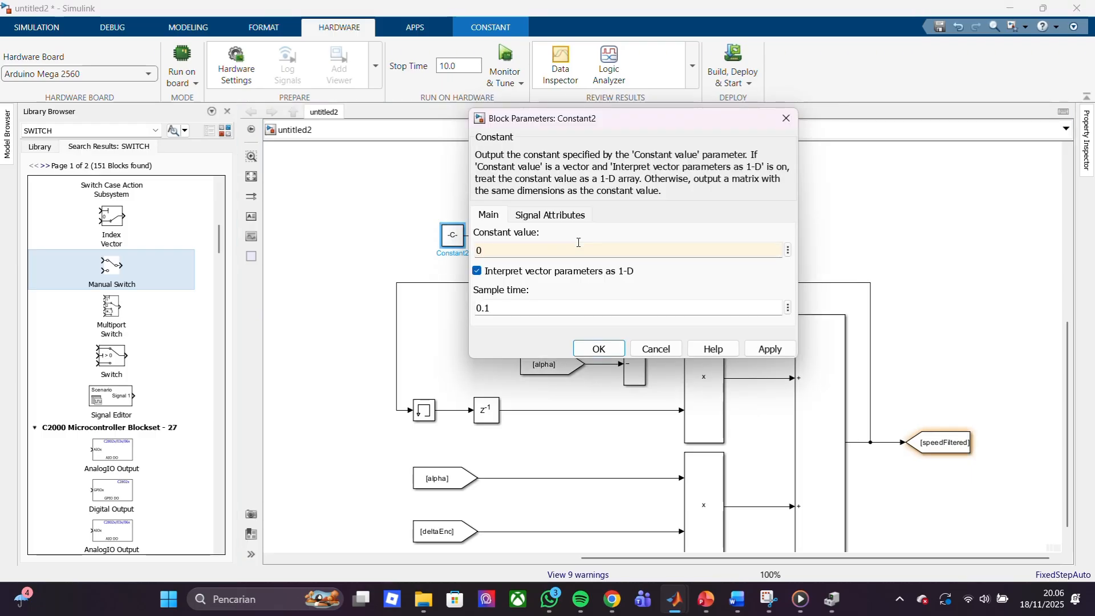
text(,5)
click(599, 348)
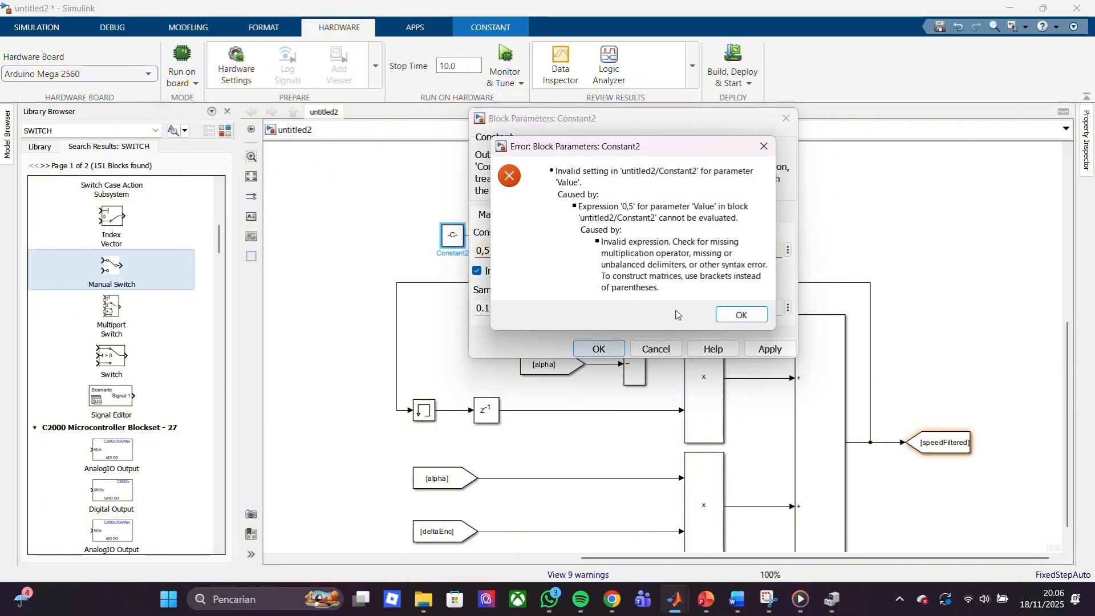
Dismiss the error and set the alpha constant's value to 0.5 with a decimal point
click(742, 314)
triple_click(614, 253)
key(BackSpace)
text(0.)
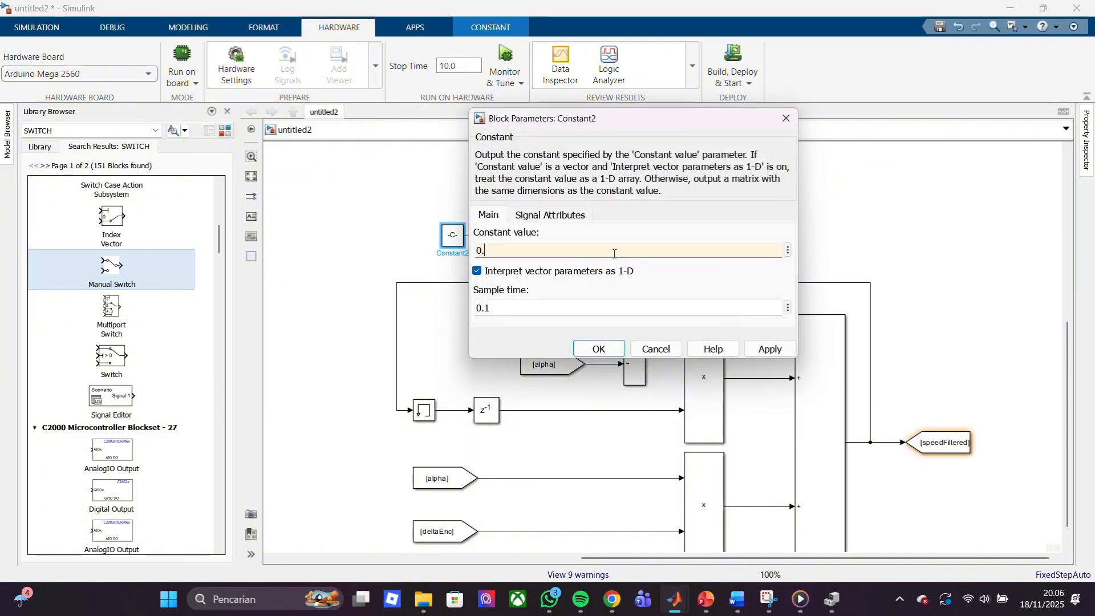
text(5)
key(Return)
Check the block parameters of the slider that tunes the alpha constant
click(701, 234)
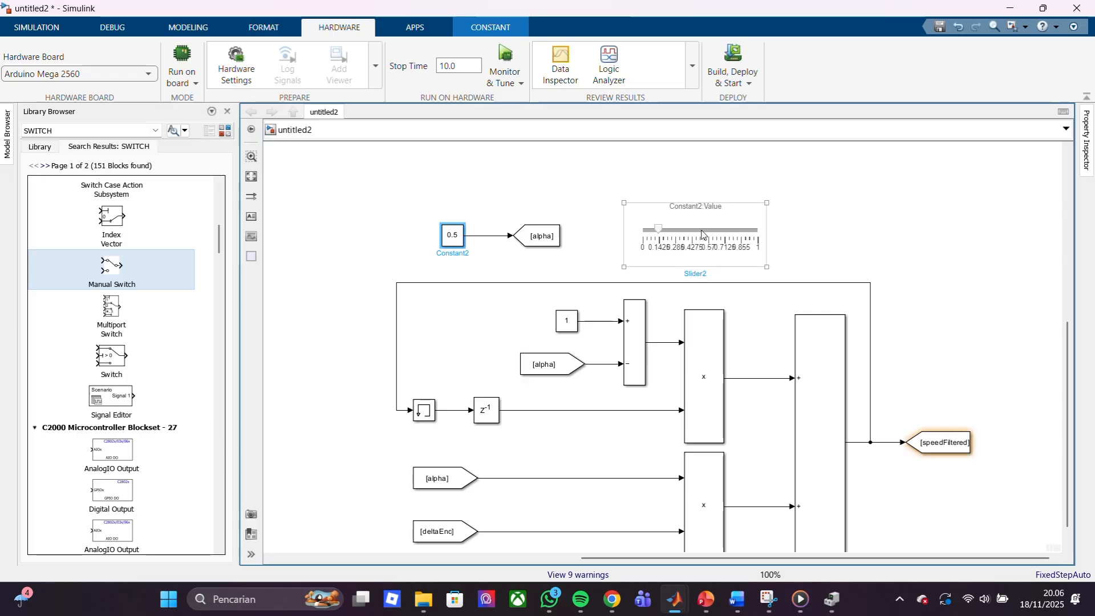
double_click(701, 233)
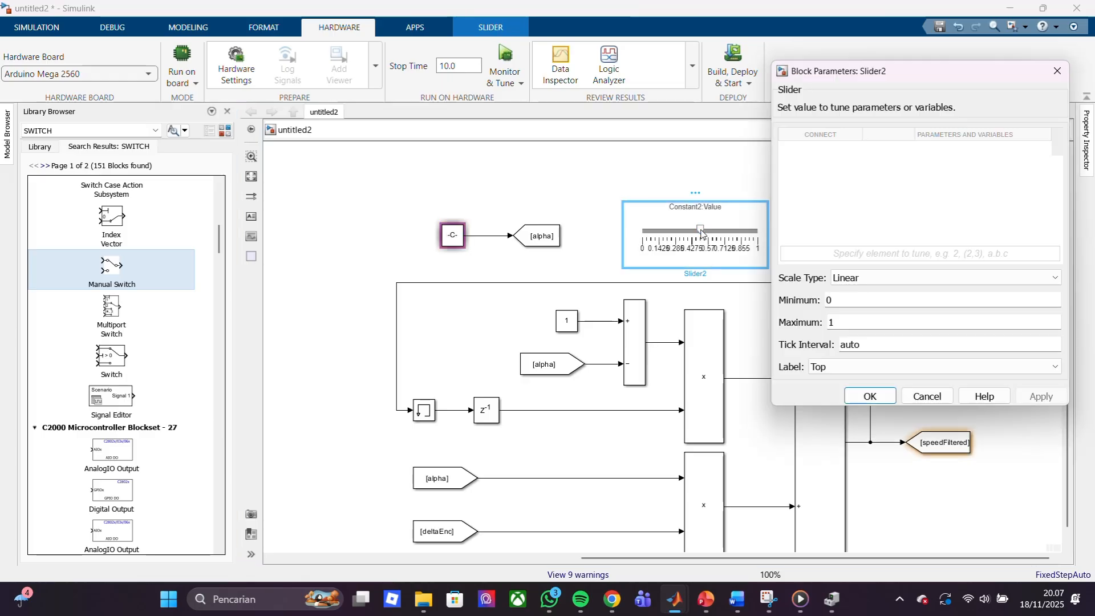
click(881, 397)
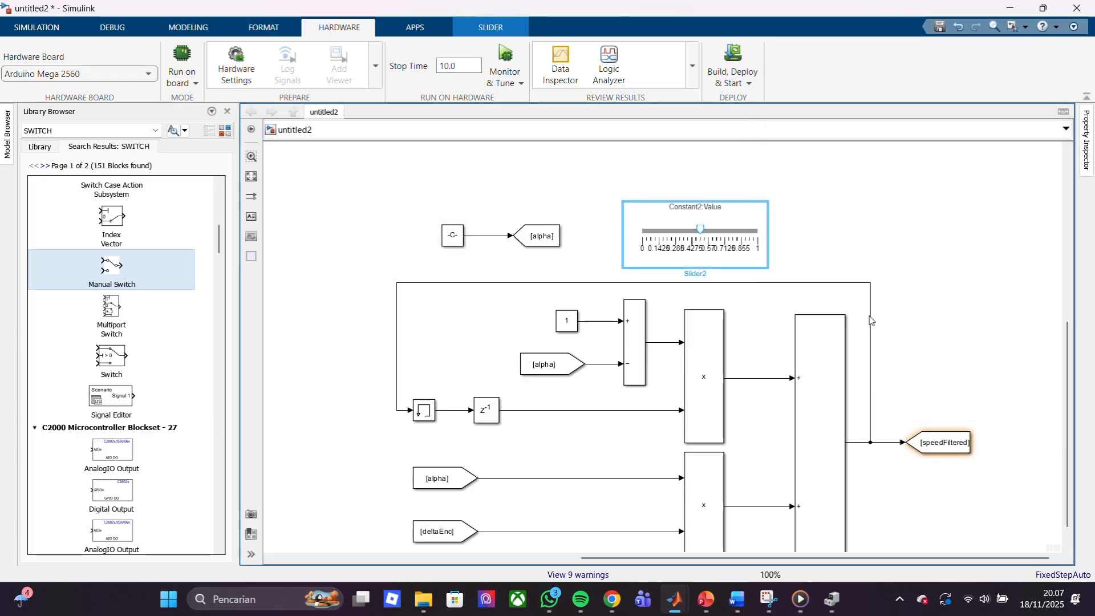
click(887, 320)
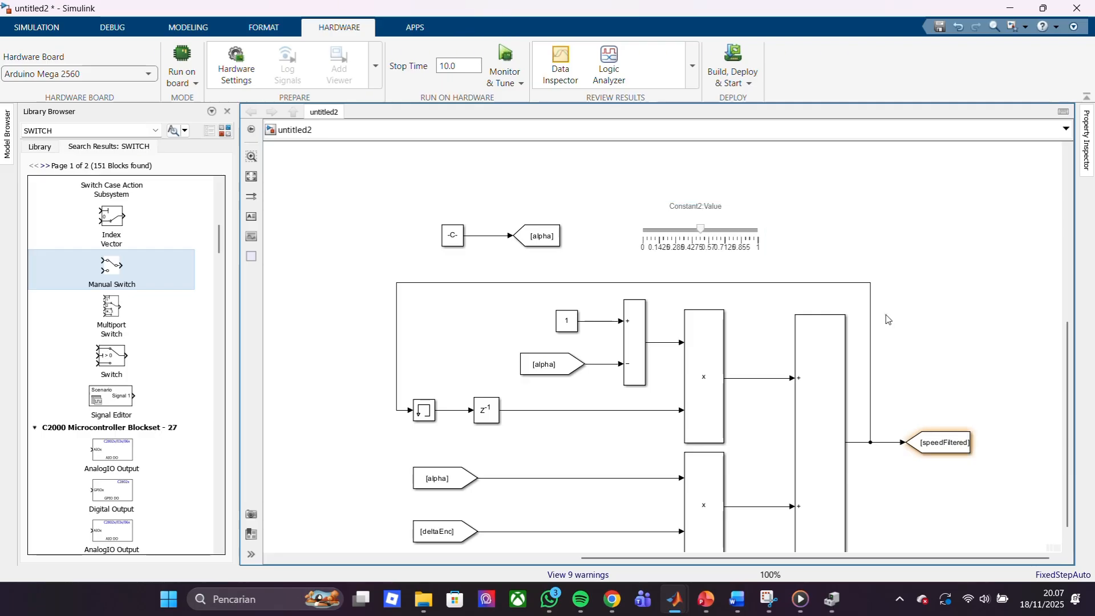
Try to set the minimum of the alpha slider's scale to 1
drag(1066, 343, 1066, 432)
double_click(719, 209)
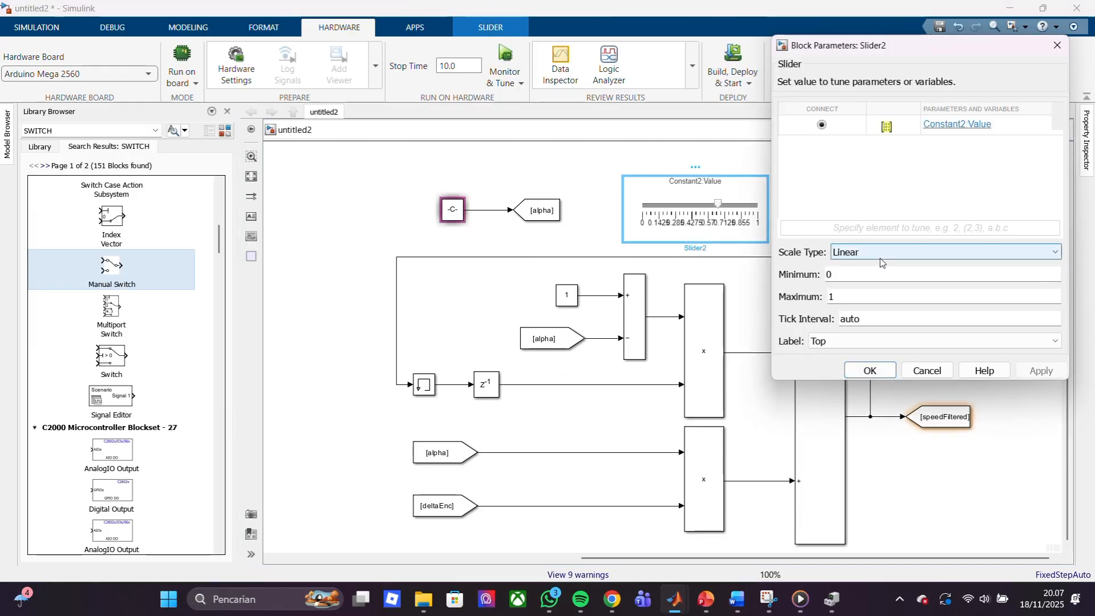
click(879, 256)
click(879, 257)
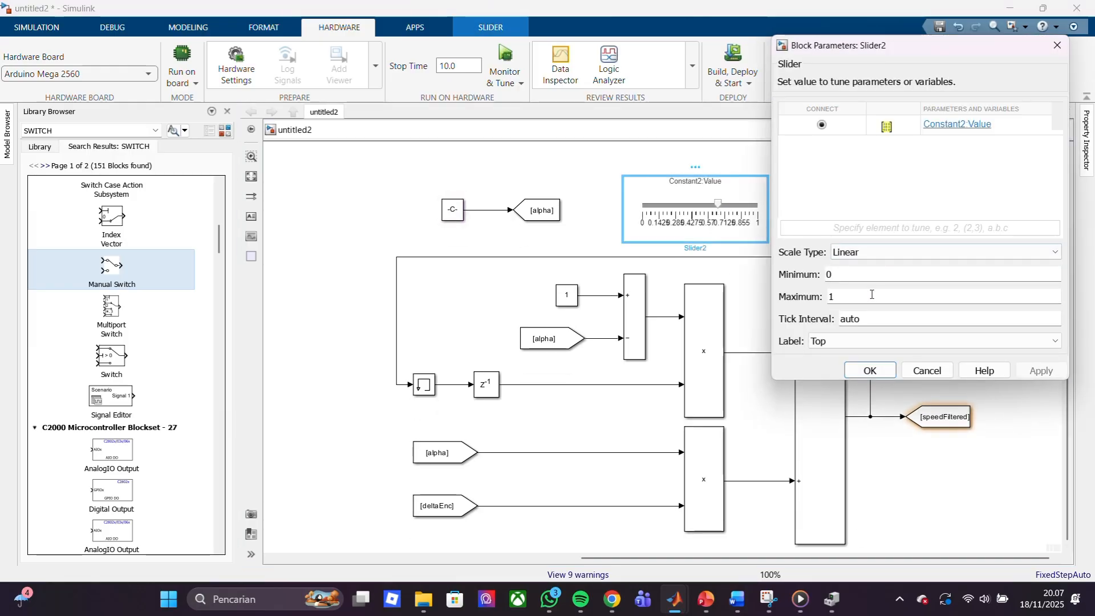
double_click(841, 274)
text(1)
key(Return)
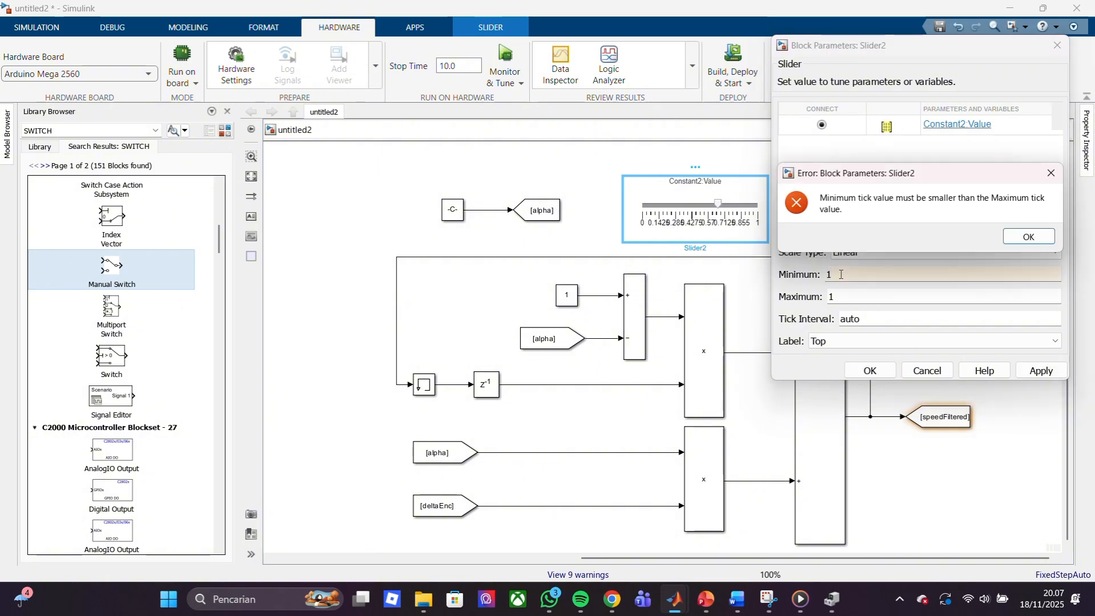
Dismiss the error and set the alpha slider's minimum to 0
click(1044, 241)
key(BackSpace)
text(0)
key(Return)
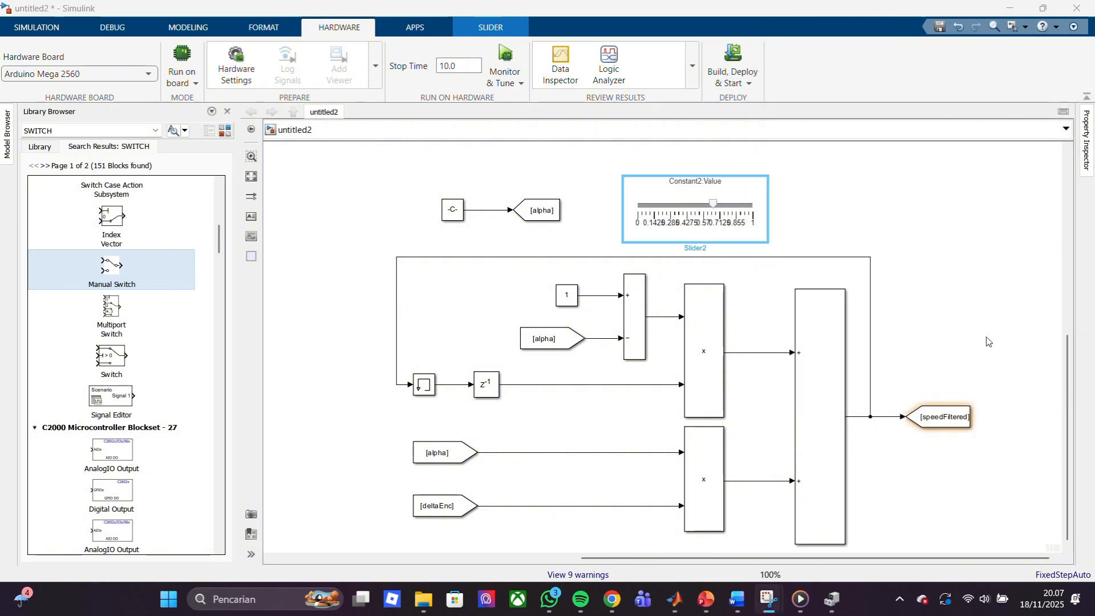
Enlarge the alpha slider and reposition it above the filter section beside the alpha tag
click(756, 234)
drag(769, 243, 820, 256)
click(850, 243)
drag(740, 225, 708, 206)
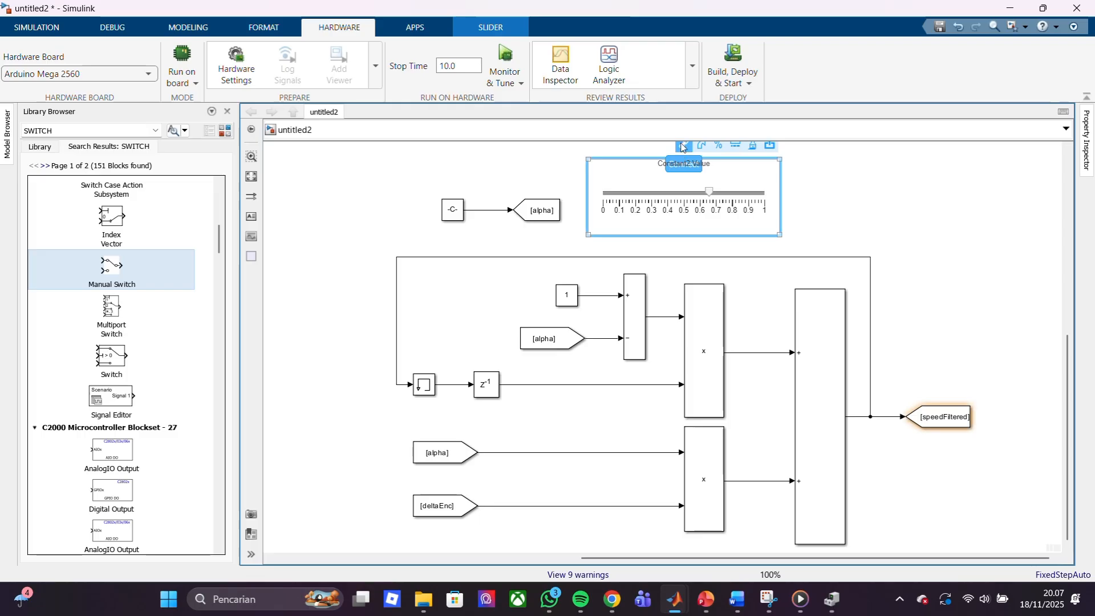
Connect the enlarged slider to the Constant2 value
click(683, 147)
click(456, 211)
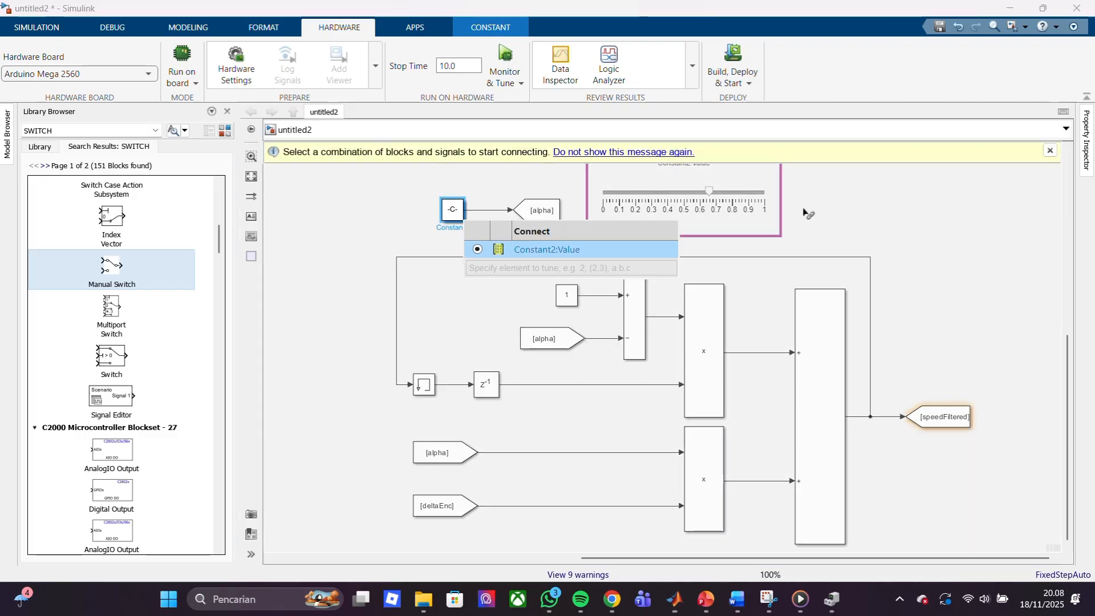
click(856, 213)
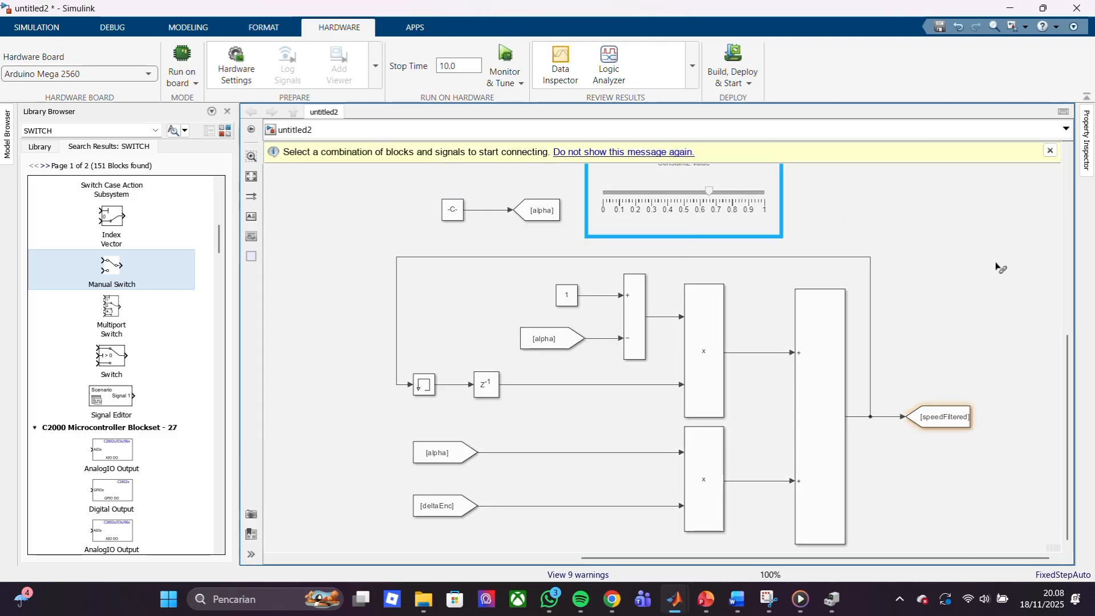
Run the untitled2 model on the Arduino Mega 2560 with Monitor & Tune and select the alpha slider
click(504, 64)
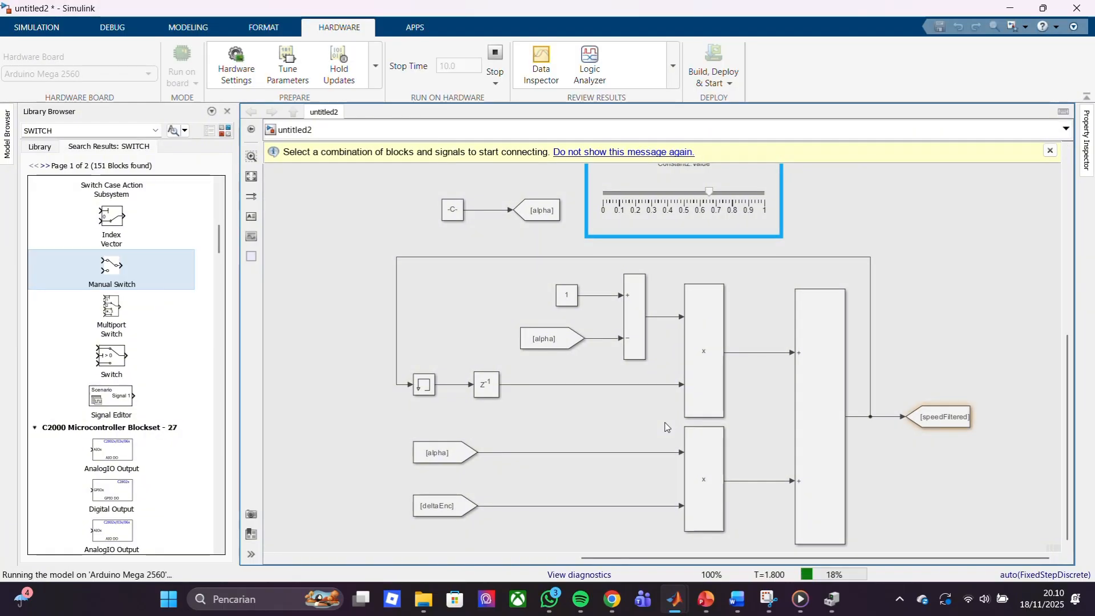
click(711, 193)
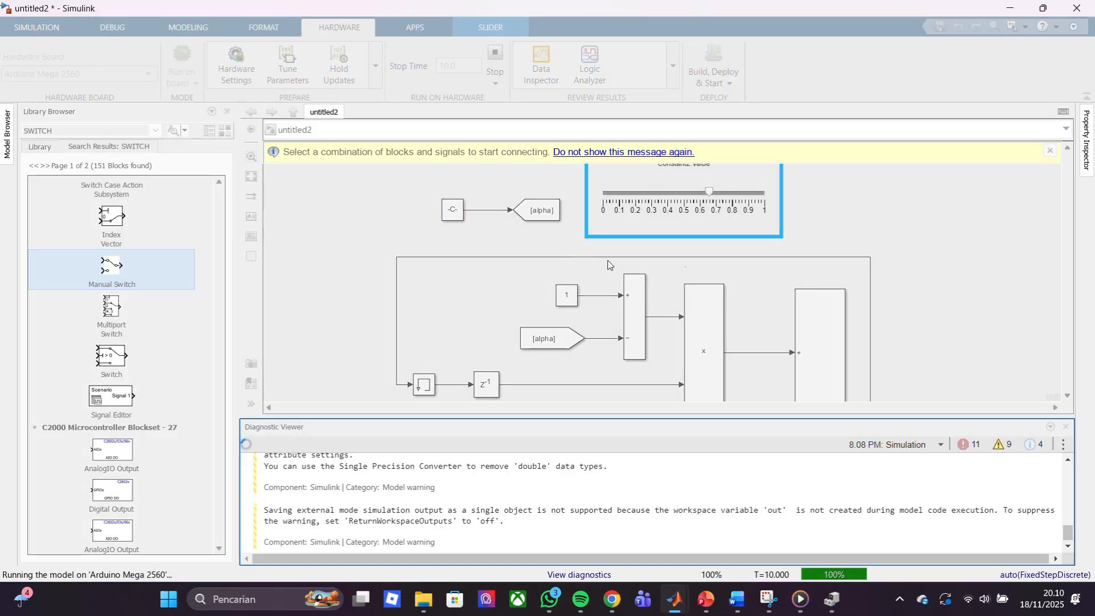
Examine the run's errors and build warnings in the Diagnostic Viewer
click(970, 444)
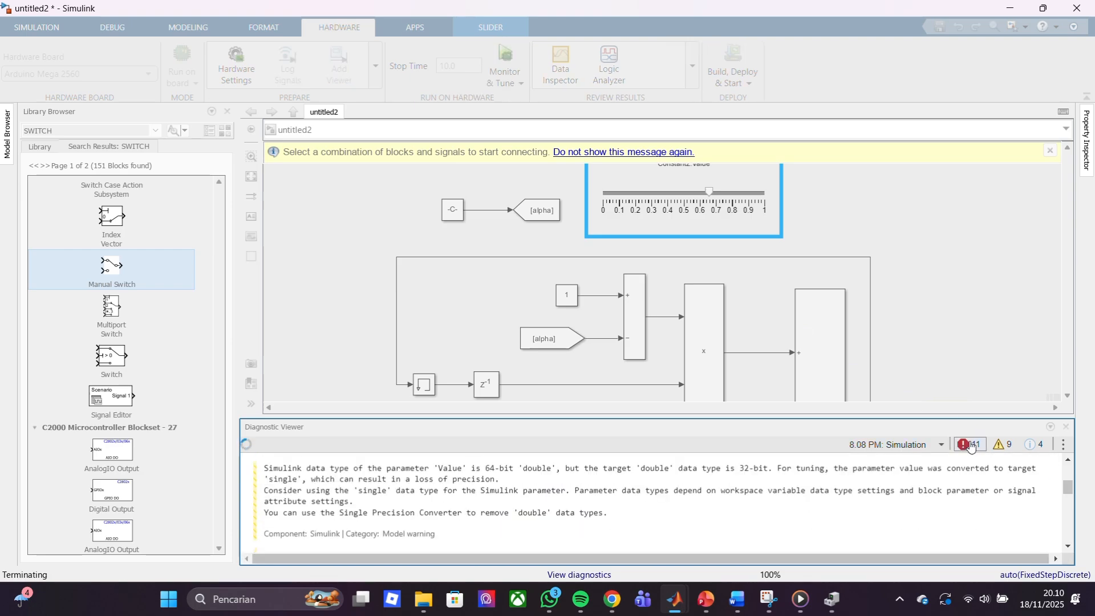
click(970, 446)
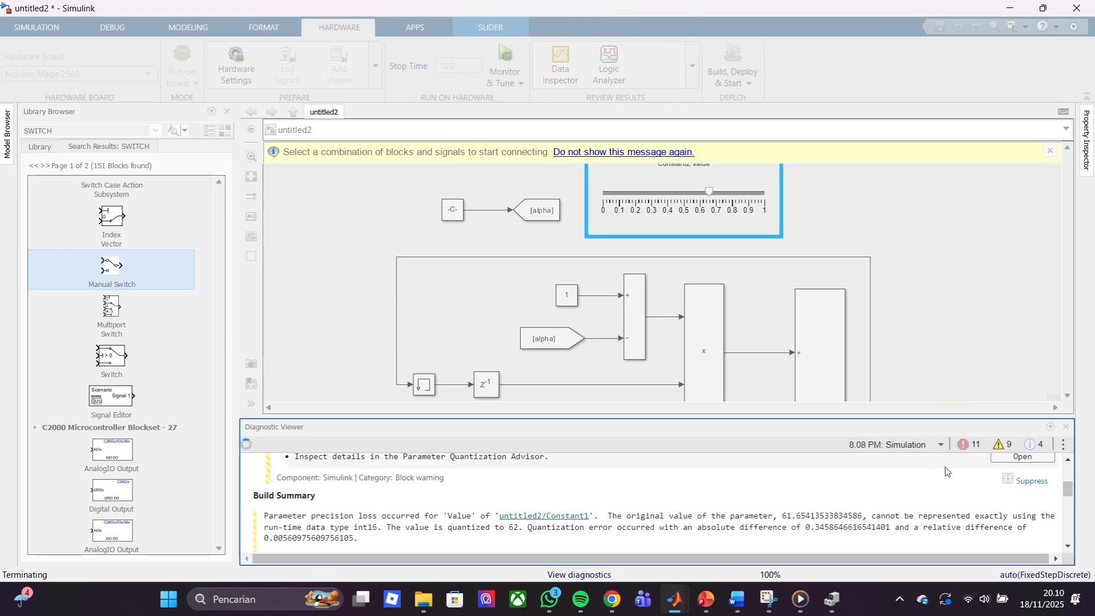
scroll(947, 472, up, 5)
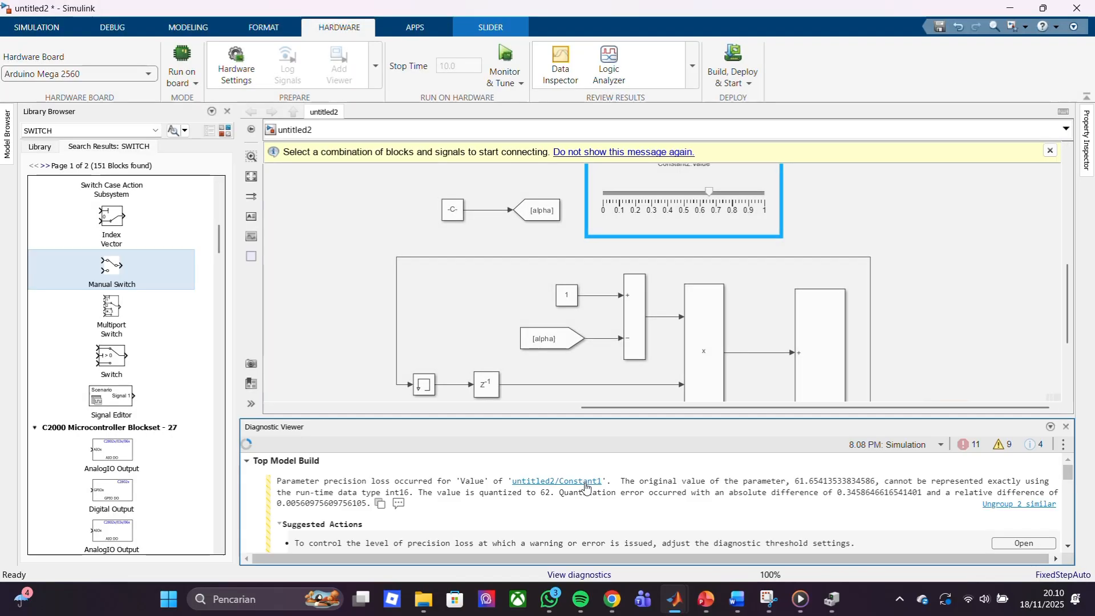
Review the run's errors and parameter precision warnings in the Diagnostic Viewer and close the viewer
click(969, 445)
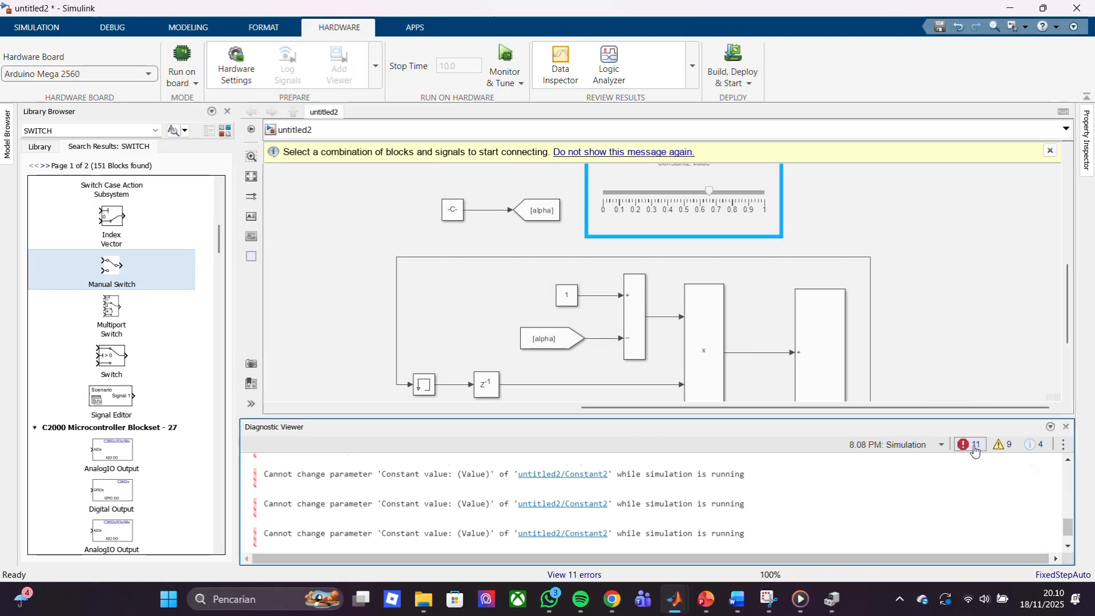
click(975, 451)
click(973, 450)
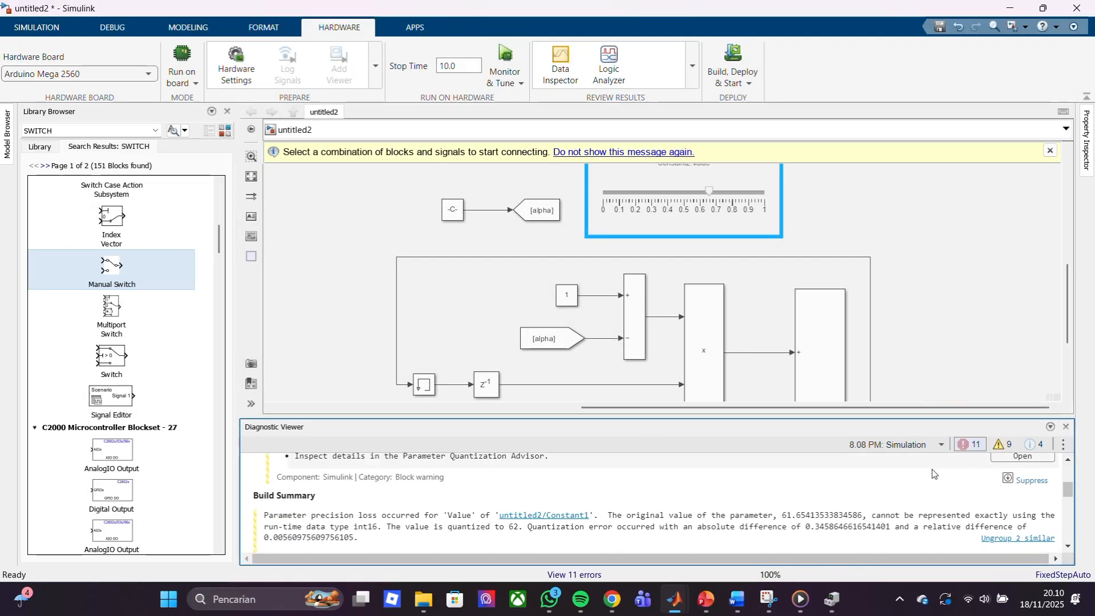
scroll(933, 473, up, 3)
scroll(891, 465, down, 5)
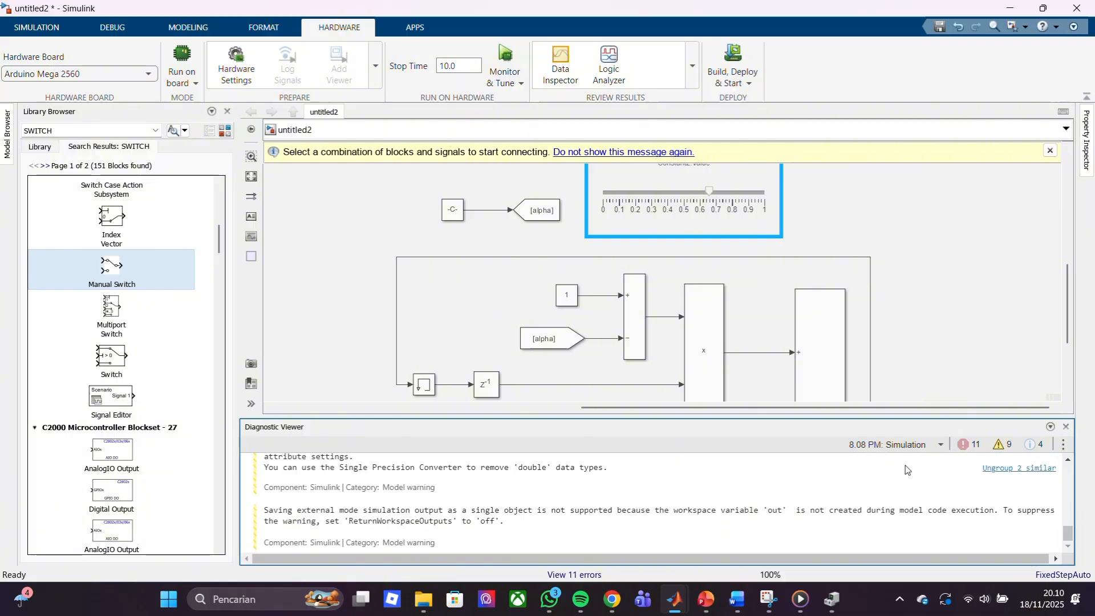
click(970, 445)
click(1066, 427)
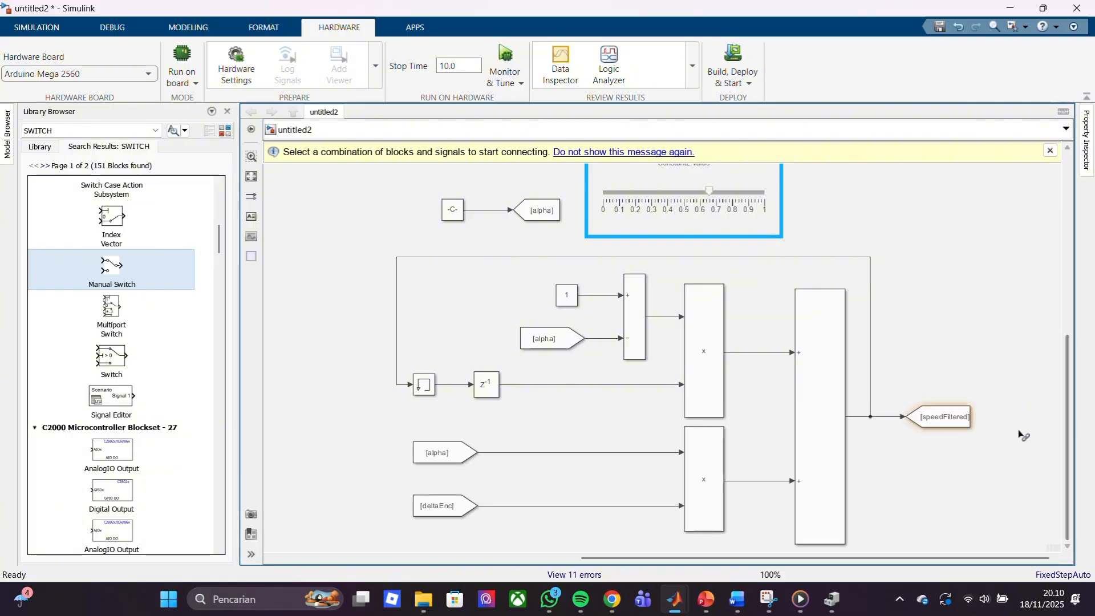
Examine the alpha filter section and read the warning attached to the speedFiltered Goto block
scroll(1011, 434, up, 5)
scroll(1009, 434, down, 2)
scroll(1009, 433, up, 2)
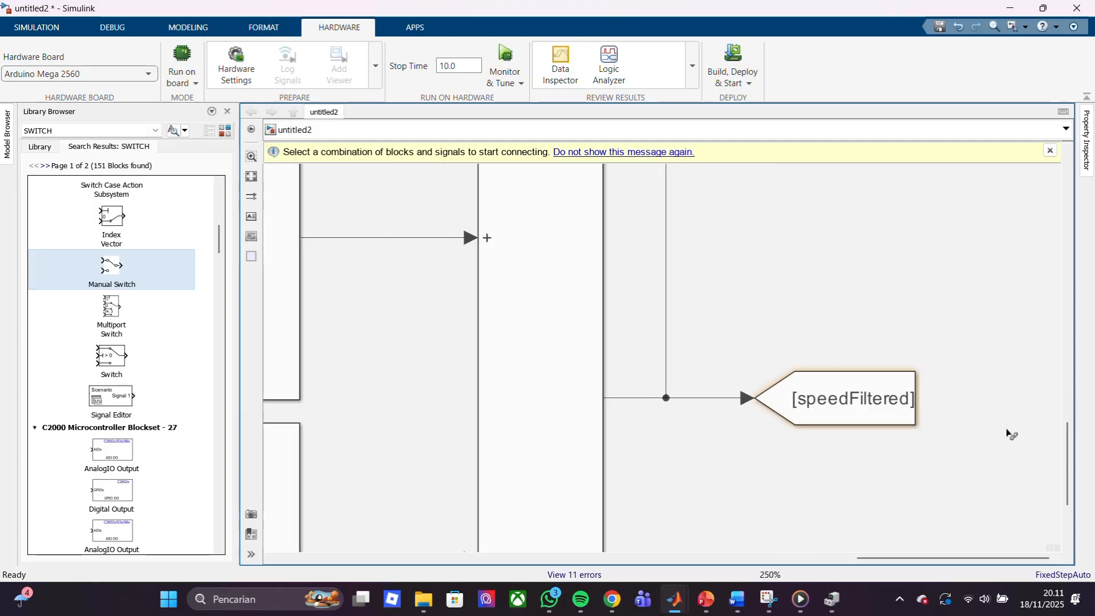
scroll(970, 425, down, 4)
scroll(919, 421, up, 3)
scroll(918, 421, down, 2)
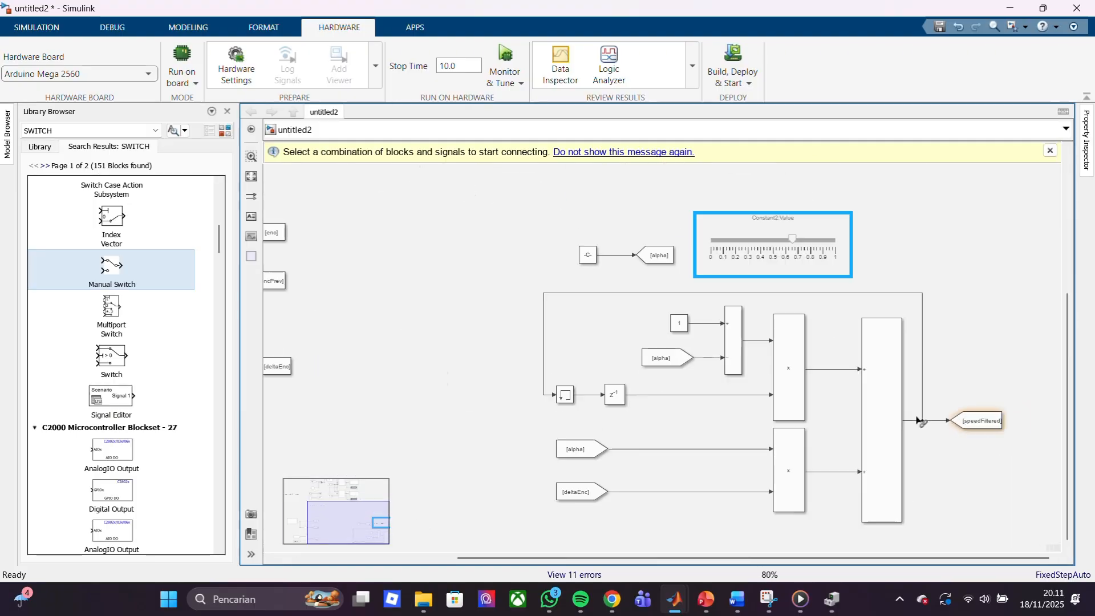
scroll(743, 363, up, 3)
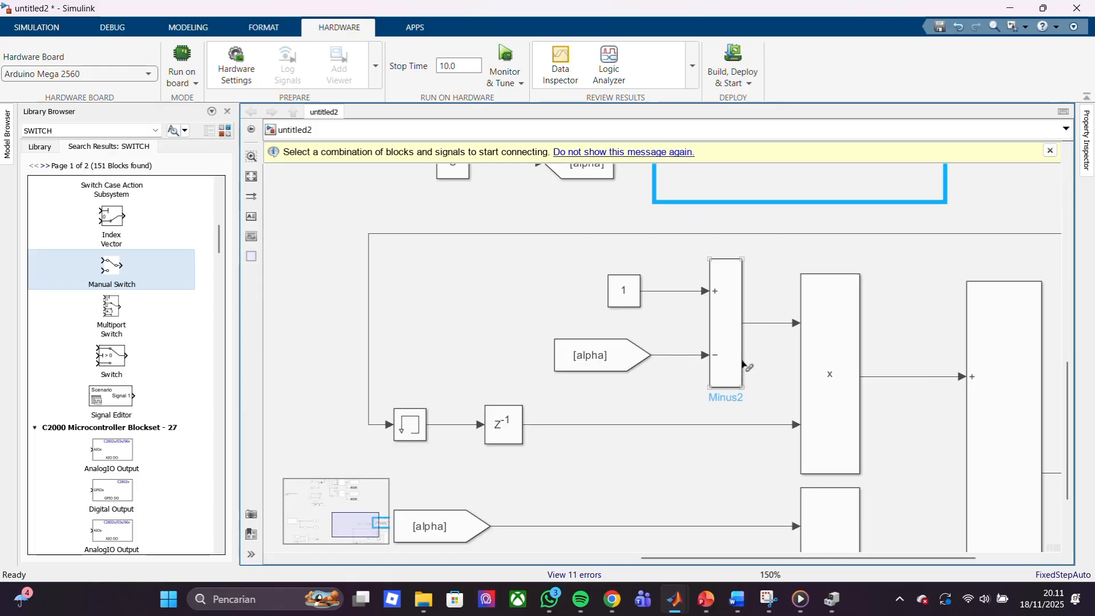
scroll(679, 369, down, 4)
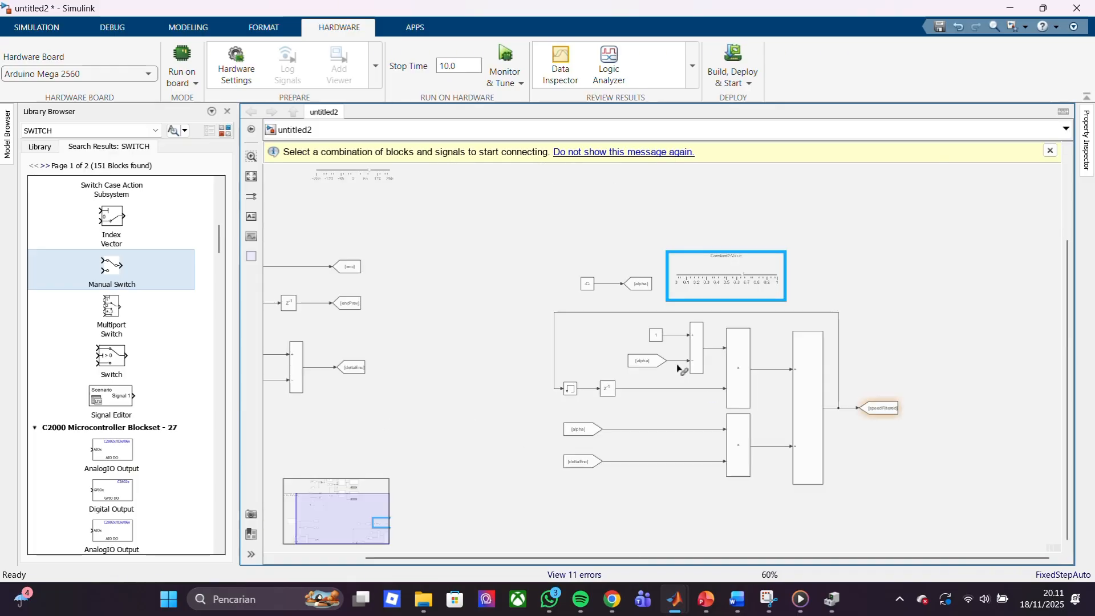
scroll(662, 320, up, 2)
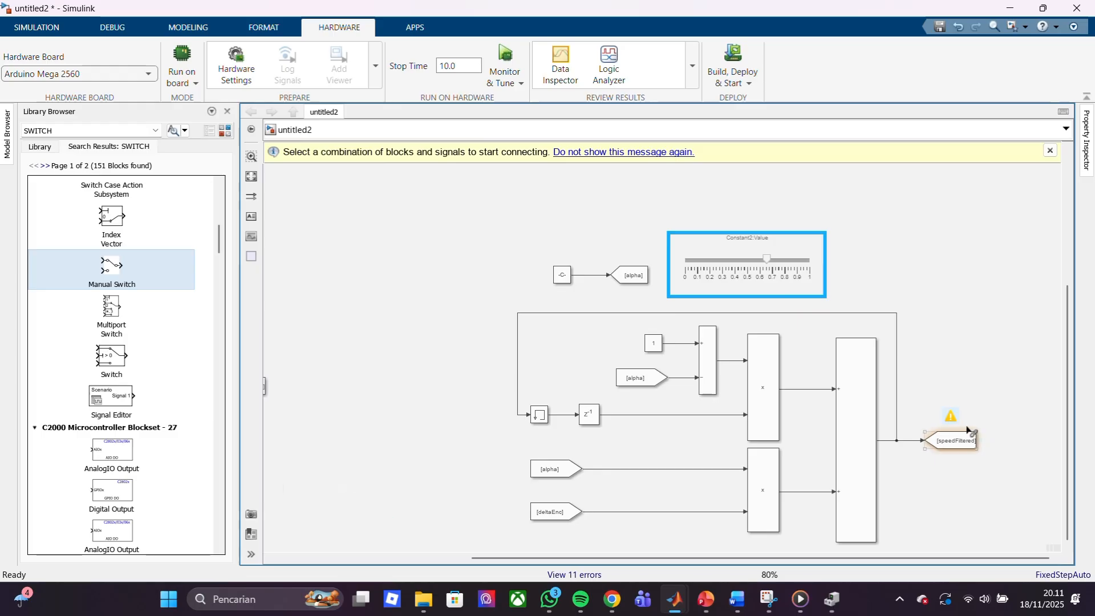
click(951, 418)
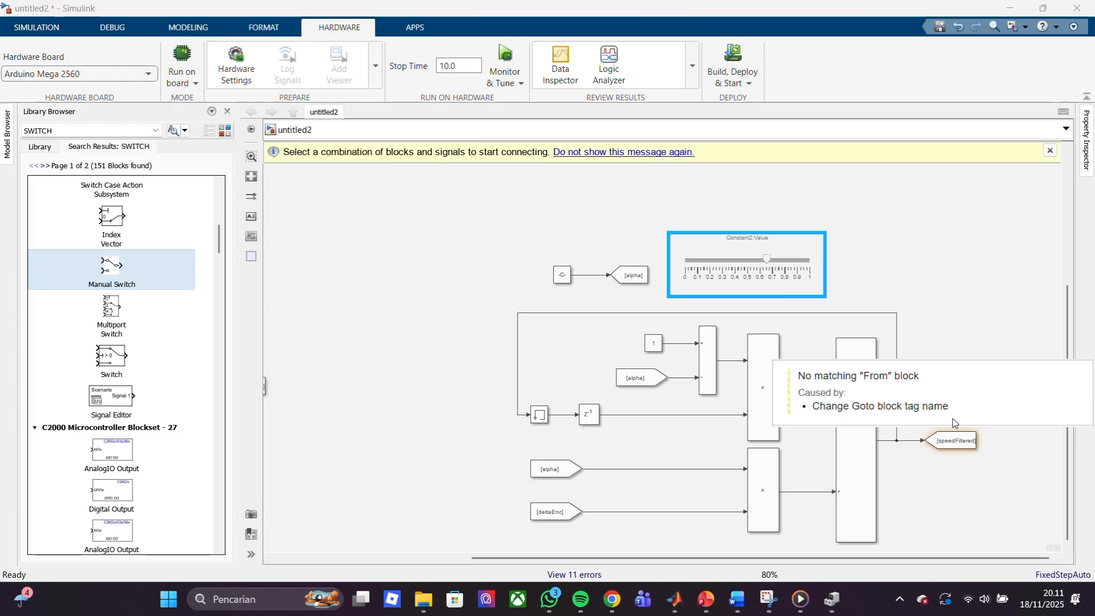
click(951, 423)
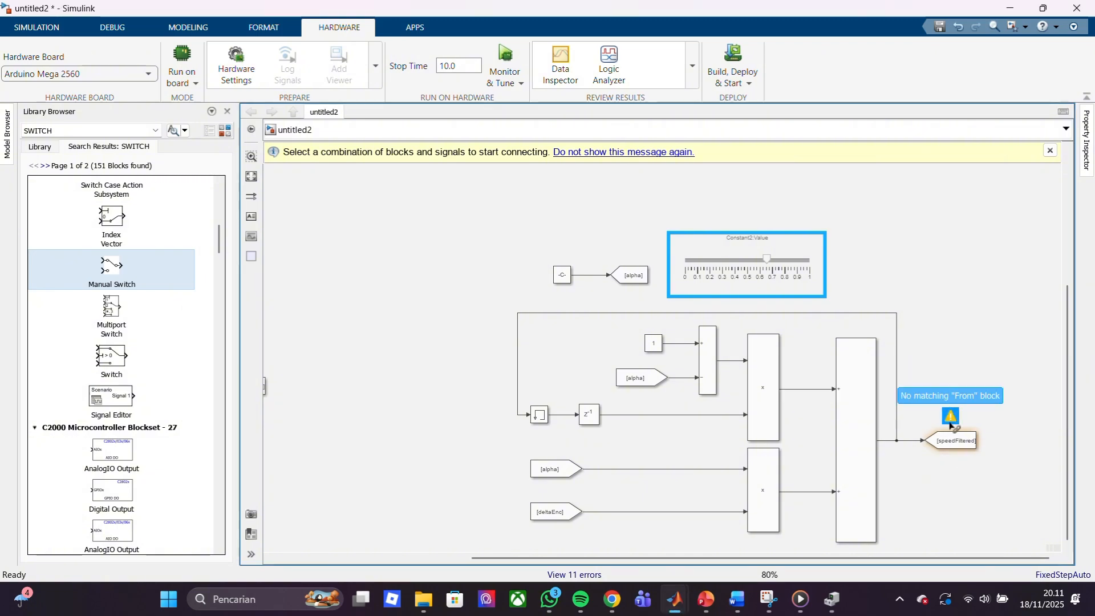
click(951, 420)
click(954, 447)
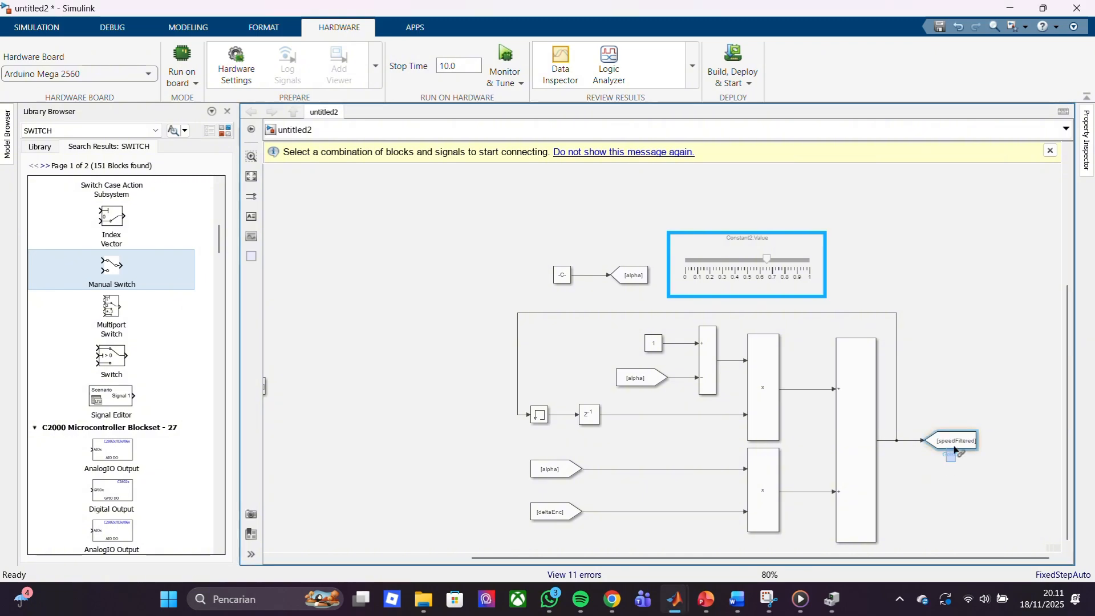
Move the Constant2 slider directly above the alpha constant and check its connection and range in the block parameters
drag(768, 261, 620, 228)
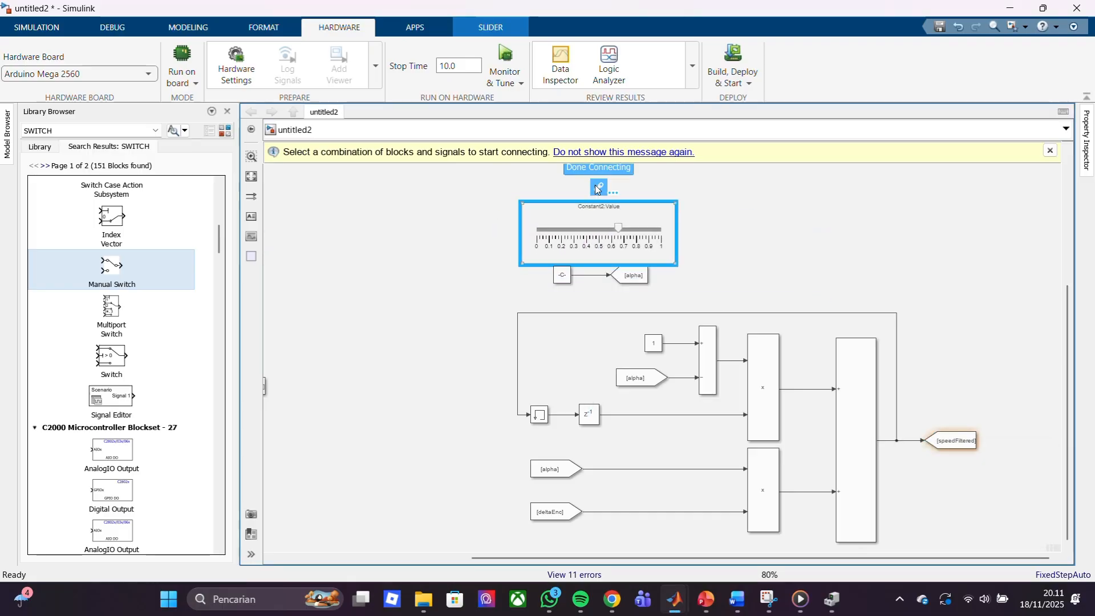
click(598, 190)
double_click(618, 216)
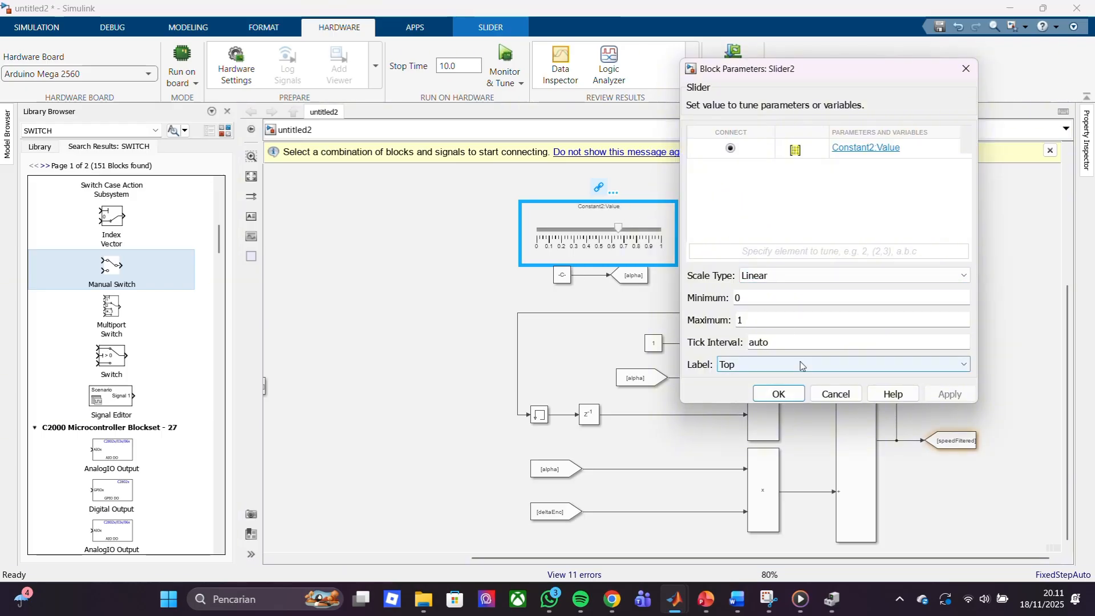
click(798, 395)
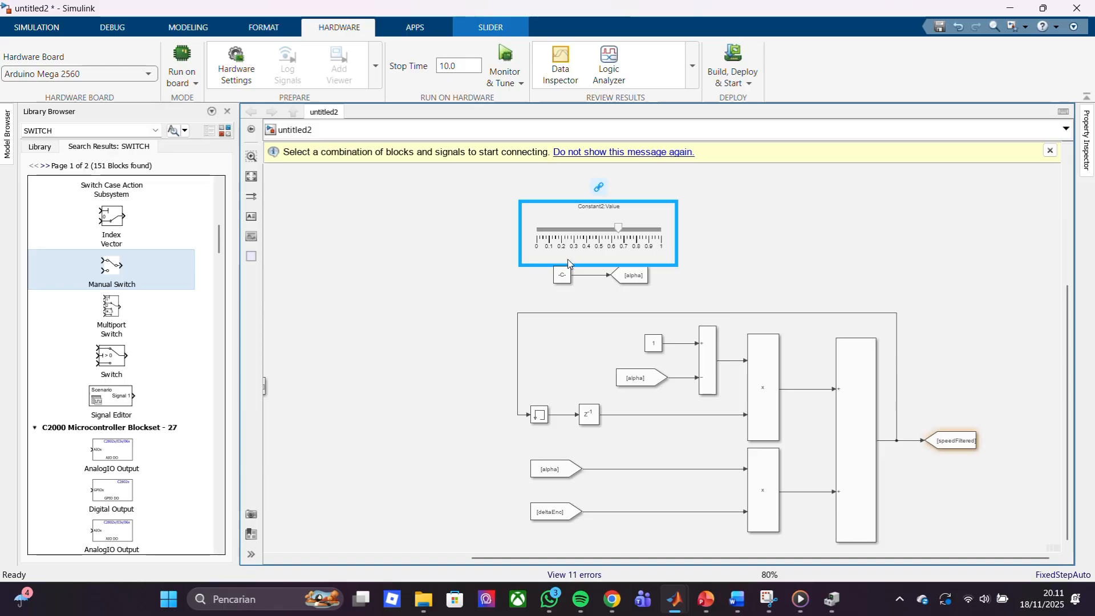
double_click(586, 255)
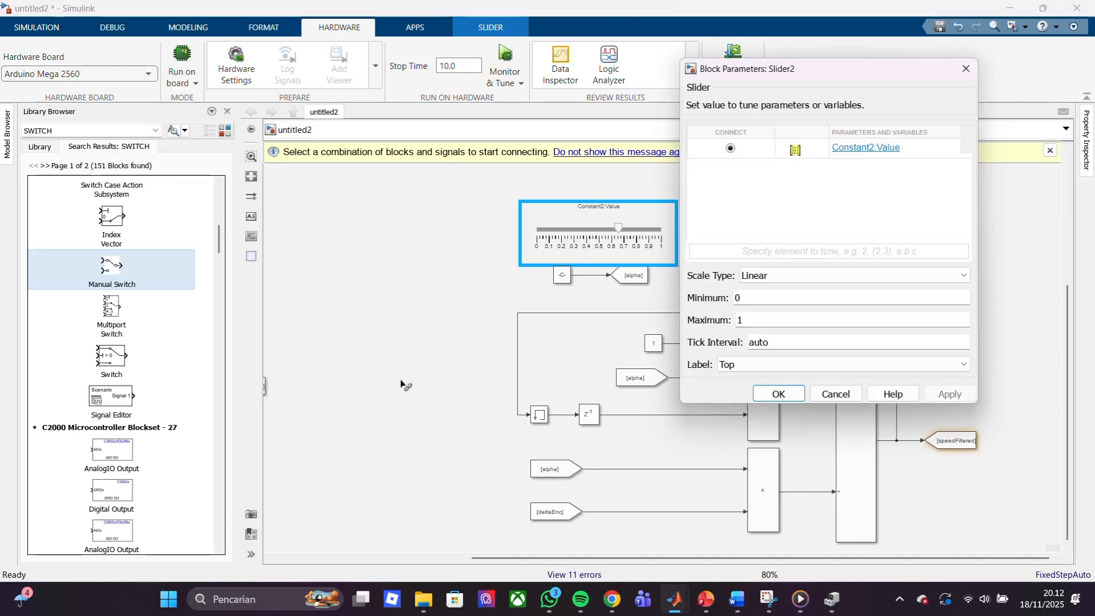
click(833, 394)
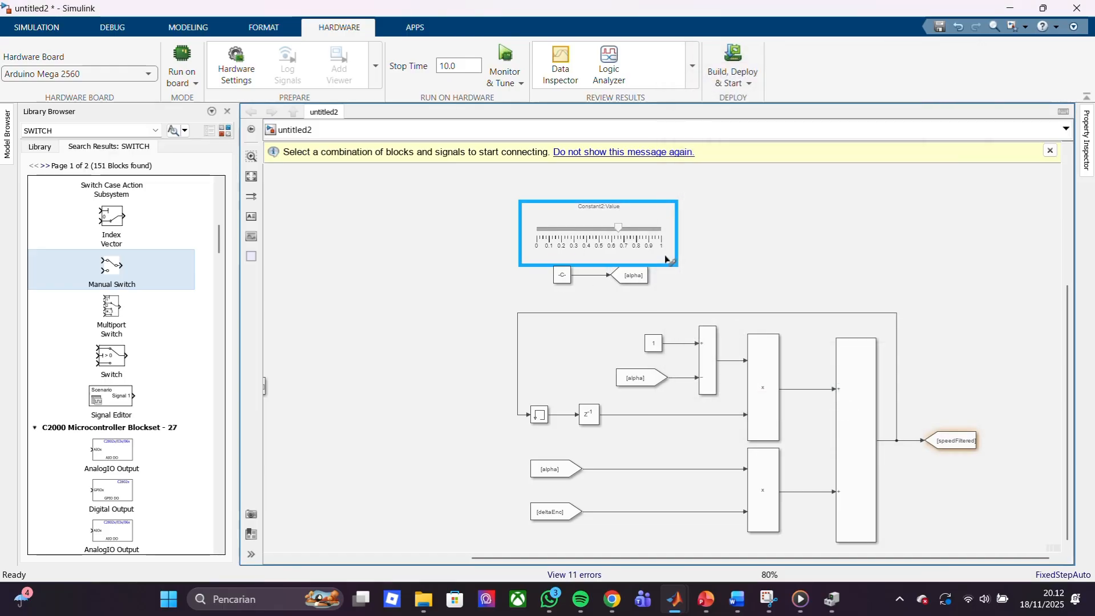
Delete the alpha slider and search the block library for a replacement Slider block
click(616, 228)
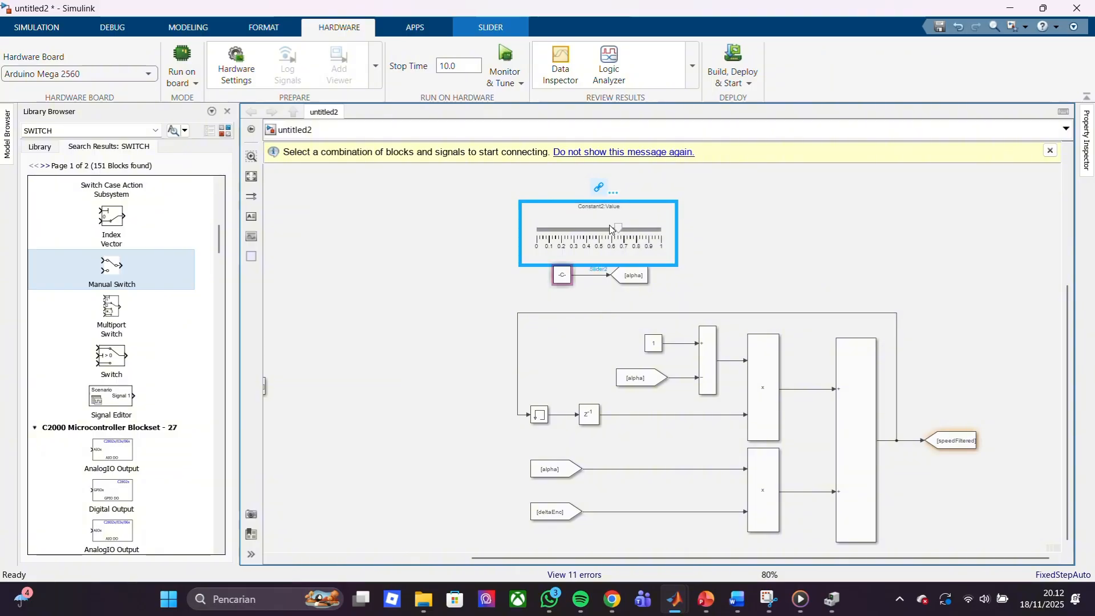
click(309, 200)
click(130, 130)
text(slider)
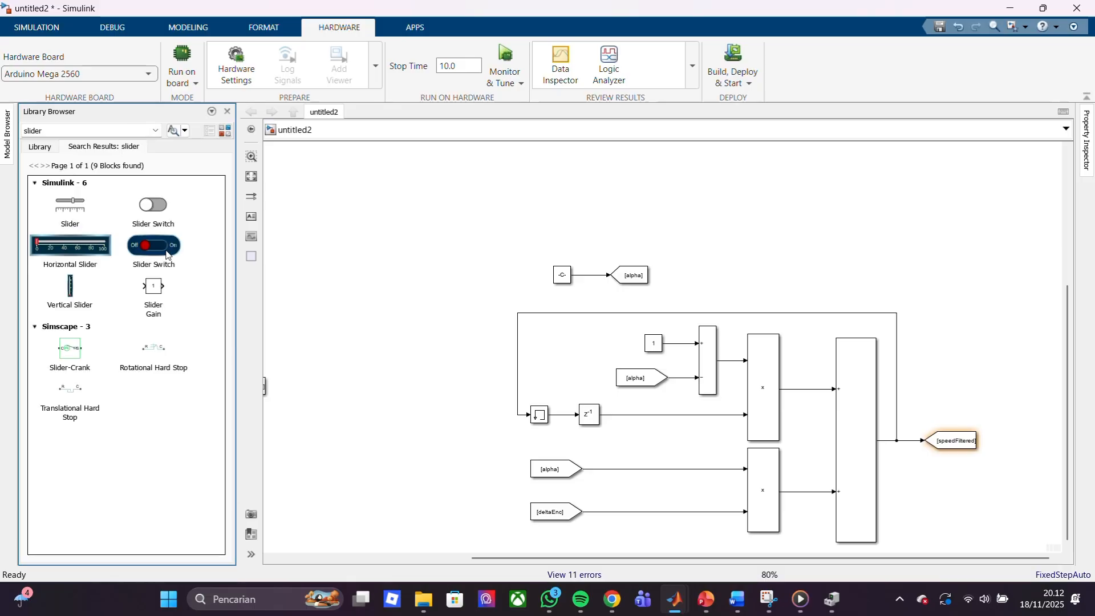
click(74, 215)
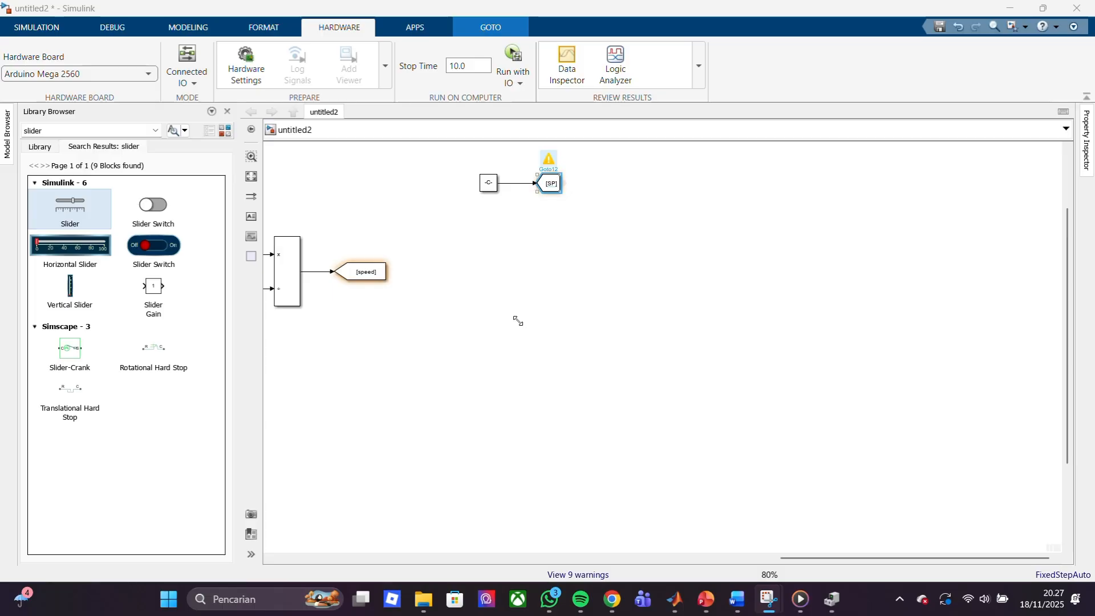
drag(781, 564, 719, 564)
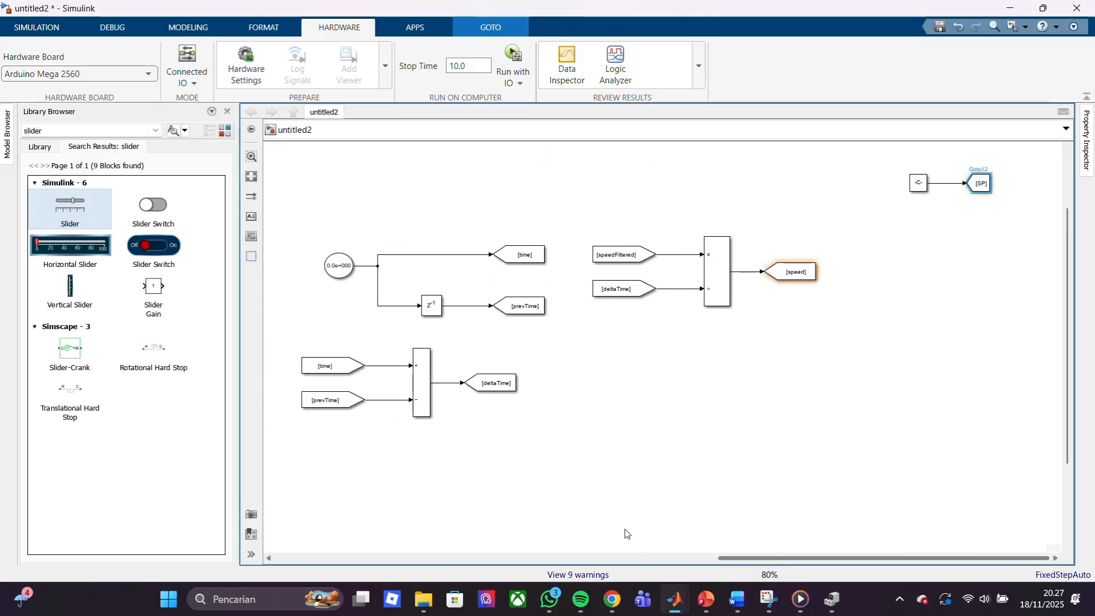
click(622, 294)
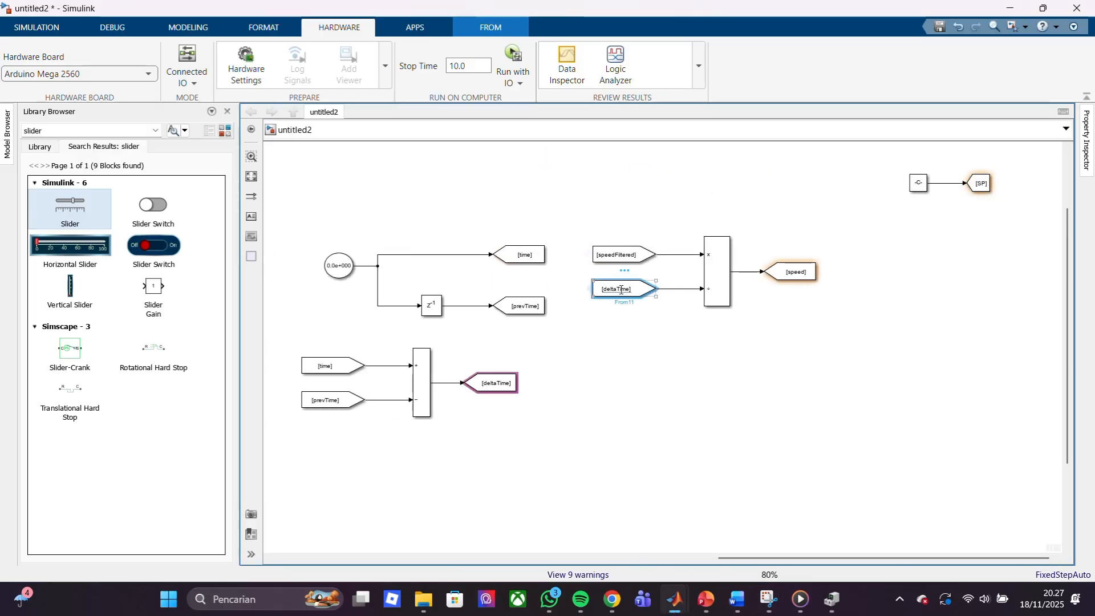
click(590, 291)
drag(556, 215, 900, 258)
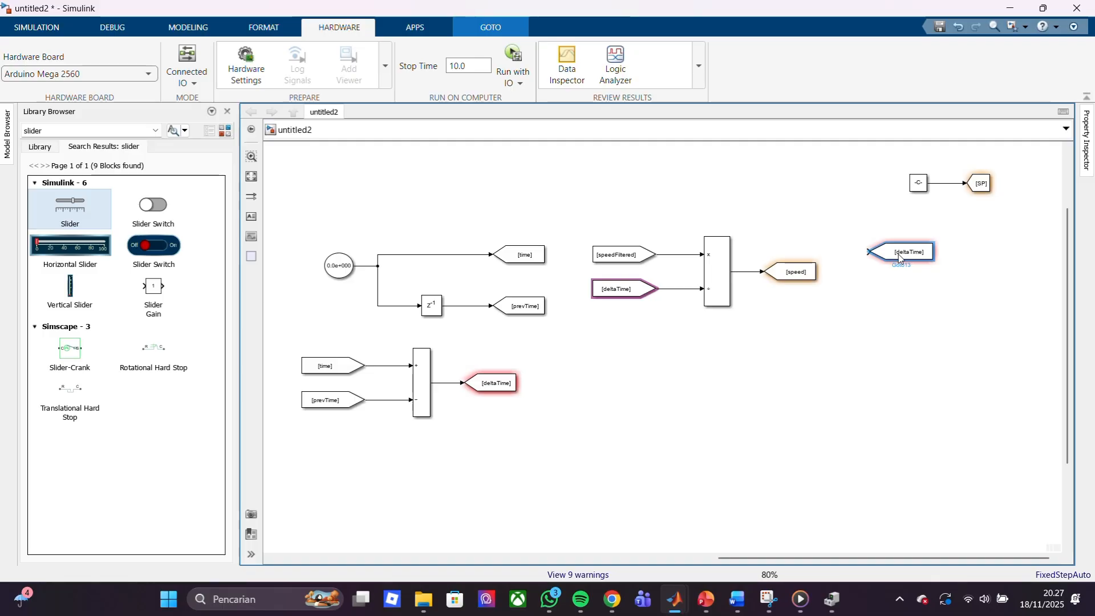
key(Delete)
Copy the time From block, place the copy below the SP constant and shorten it to a compact size
click(341, 364)
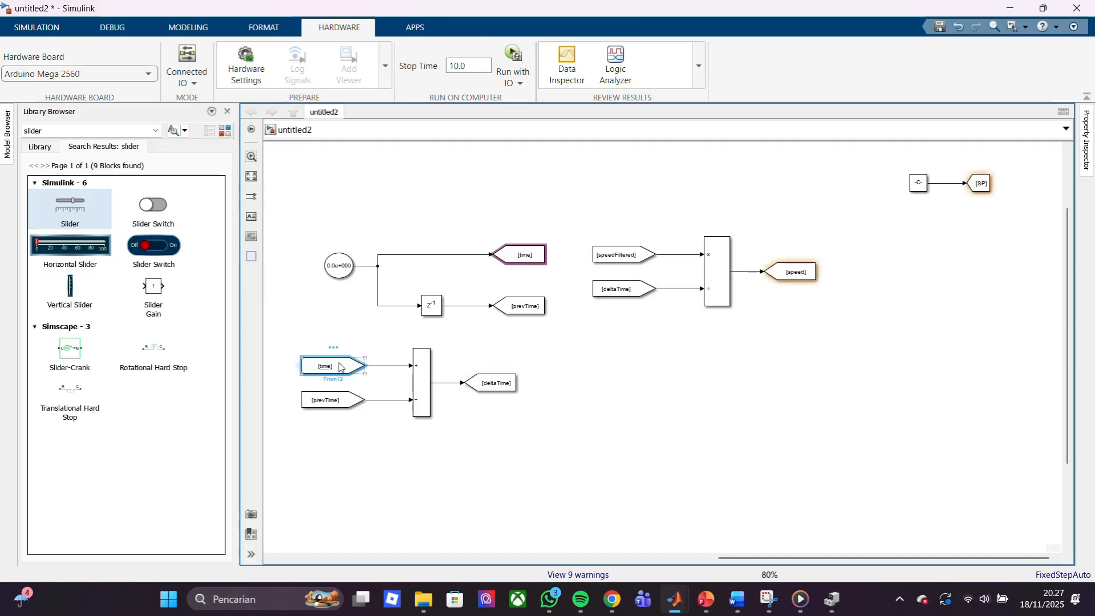
click(978, 255)
key(ctrl+v)
drag(997, 266, 944, 256)
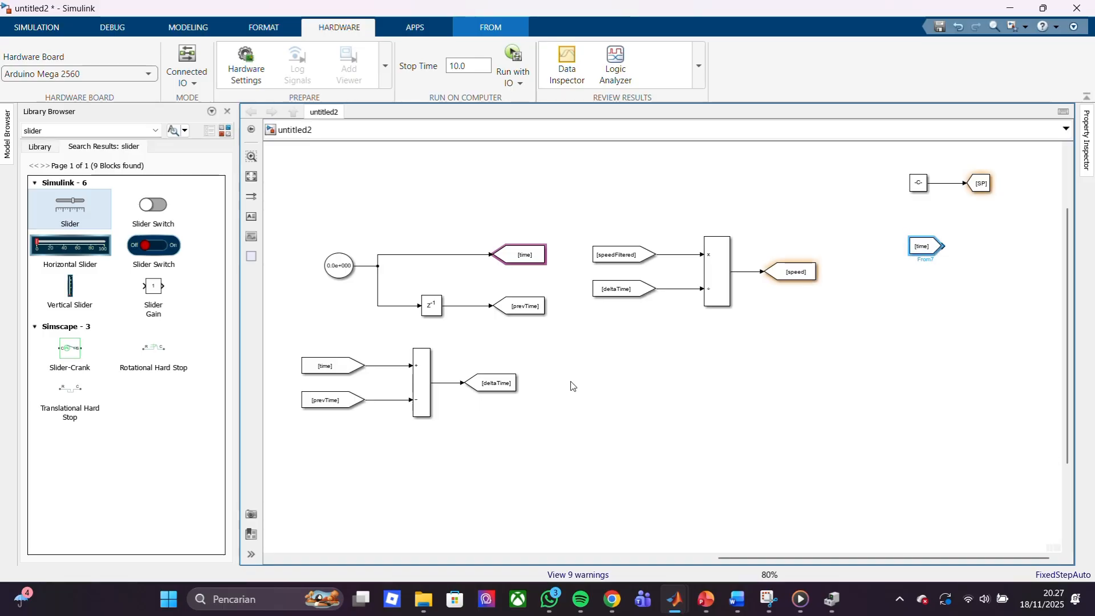
Copy the Display block from the motor PWM output section and place it in line with the new time tag
drag(735, 561, 412, 561)
click(520, 220)
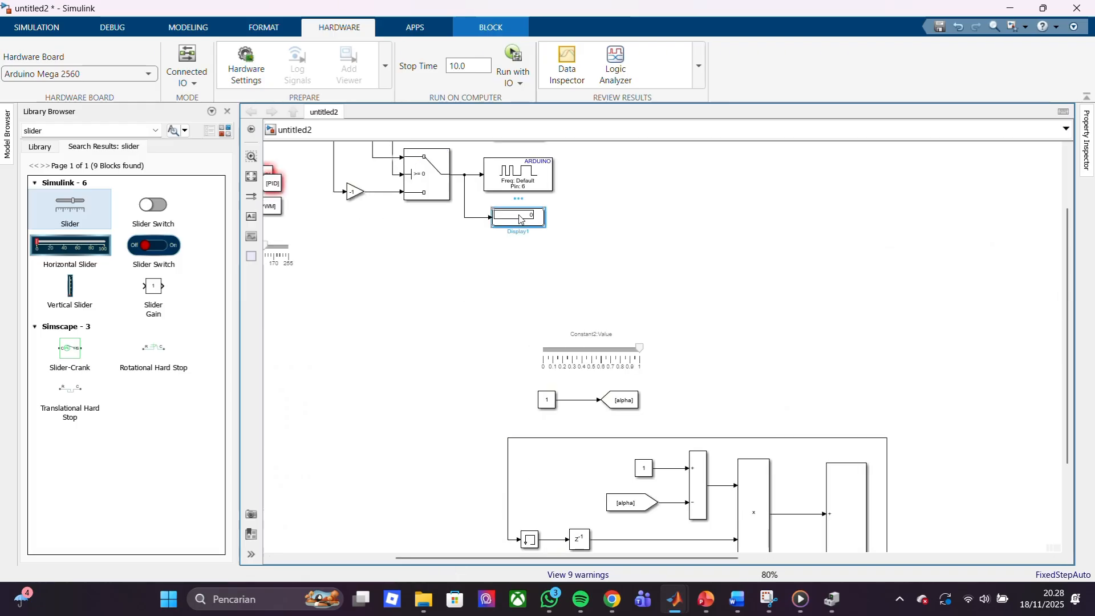
drag(641, 559, 1012, 545)
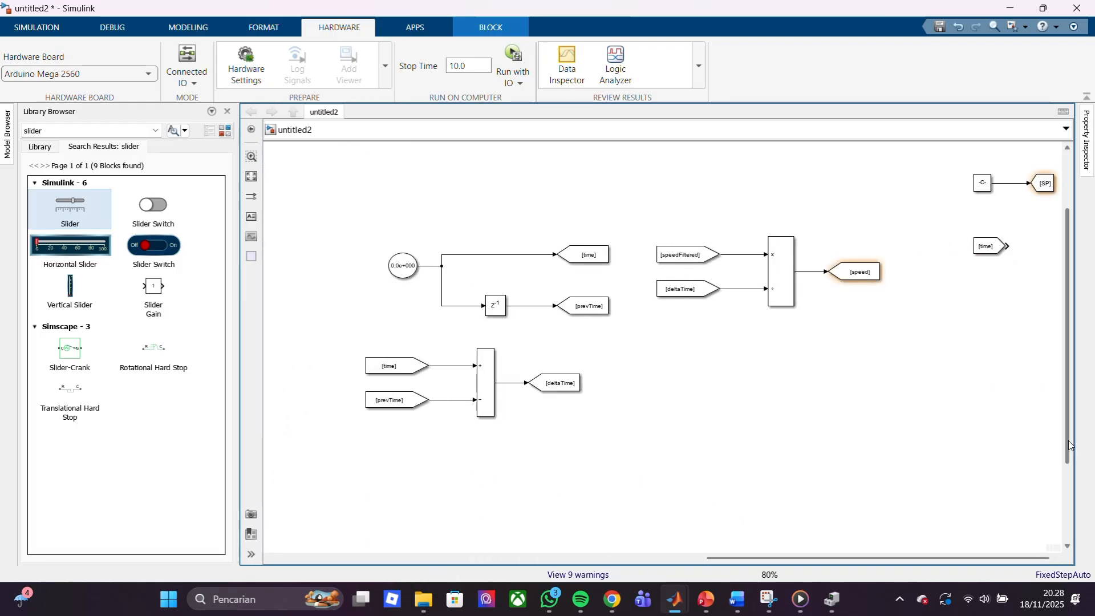
drag(1069, 440, 1070, 364)
scroll(559, 213, up, 3)
scroll(558, 213, down, 4)
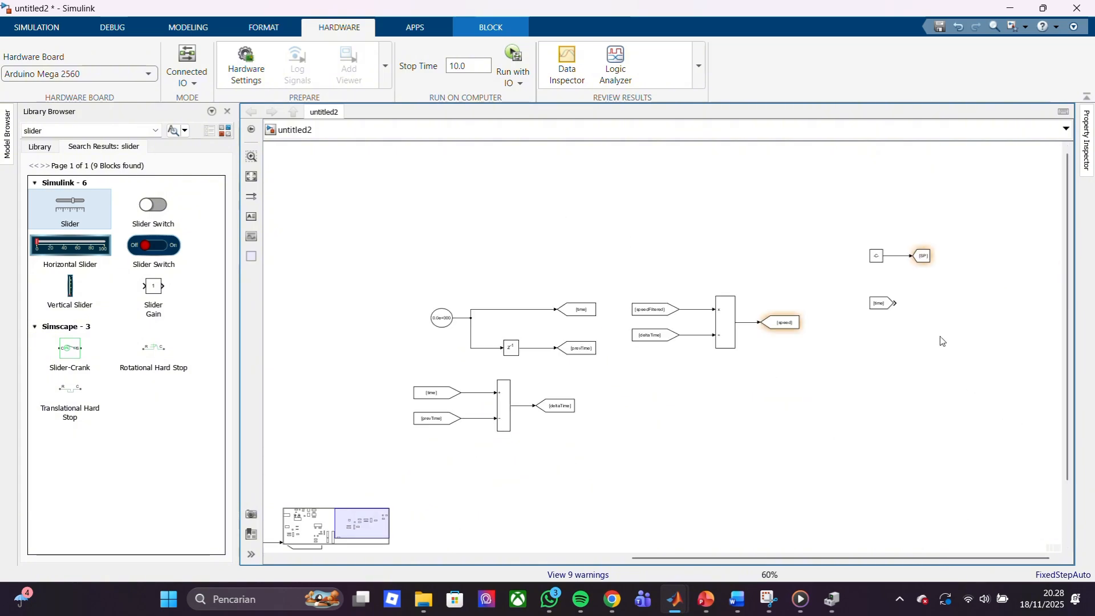
scroll(467, 178, down, 5)
scroll(700, 207, up, 1)
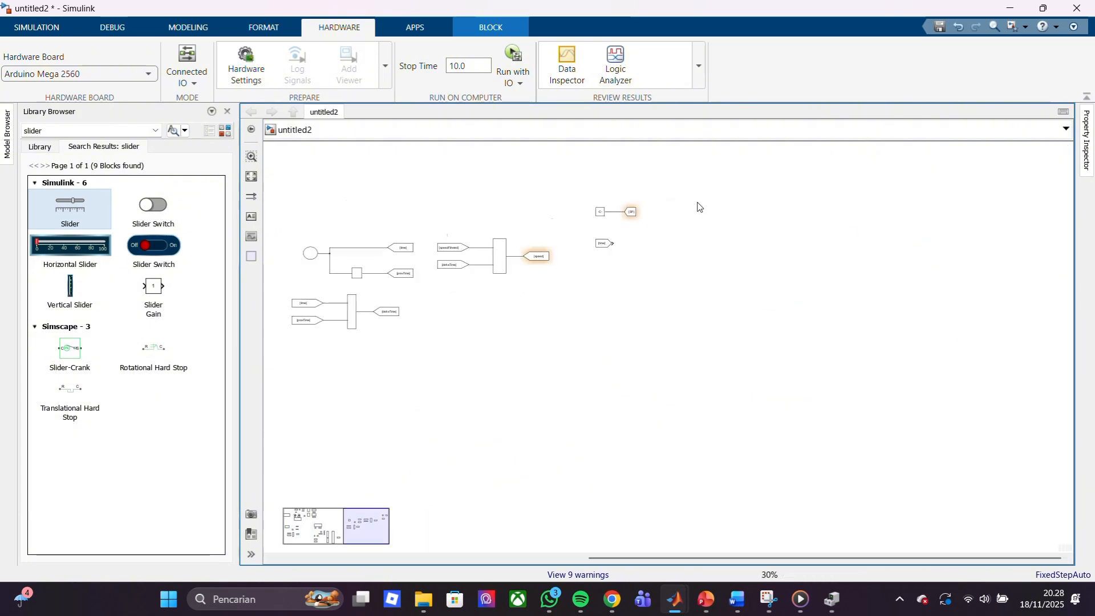
scroll(700, 207, up, 10)
scroll(701, 207, down, 8)
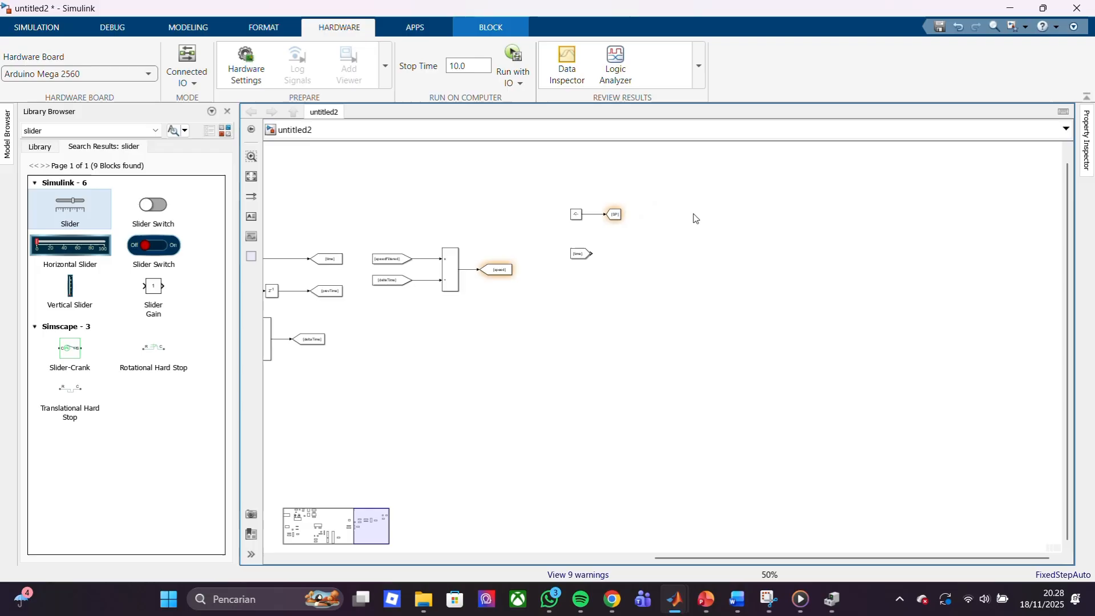
click(654, 269)
key(ctrl+v)
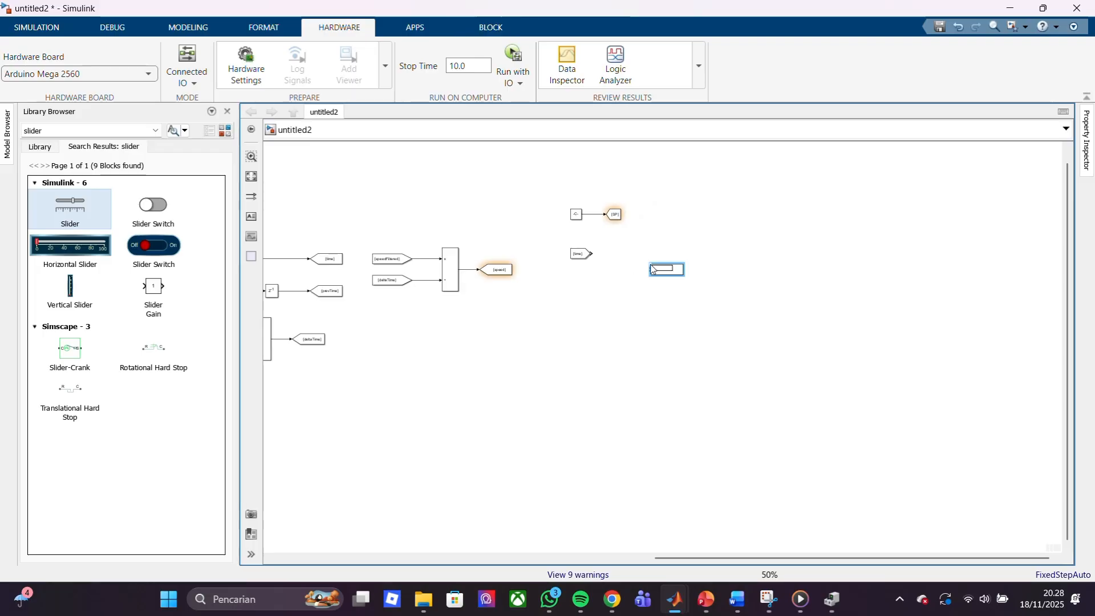
drag(675, 271, 661, 256)
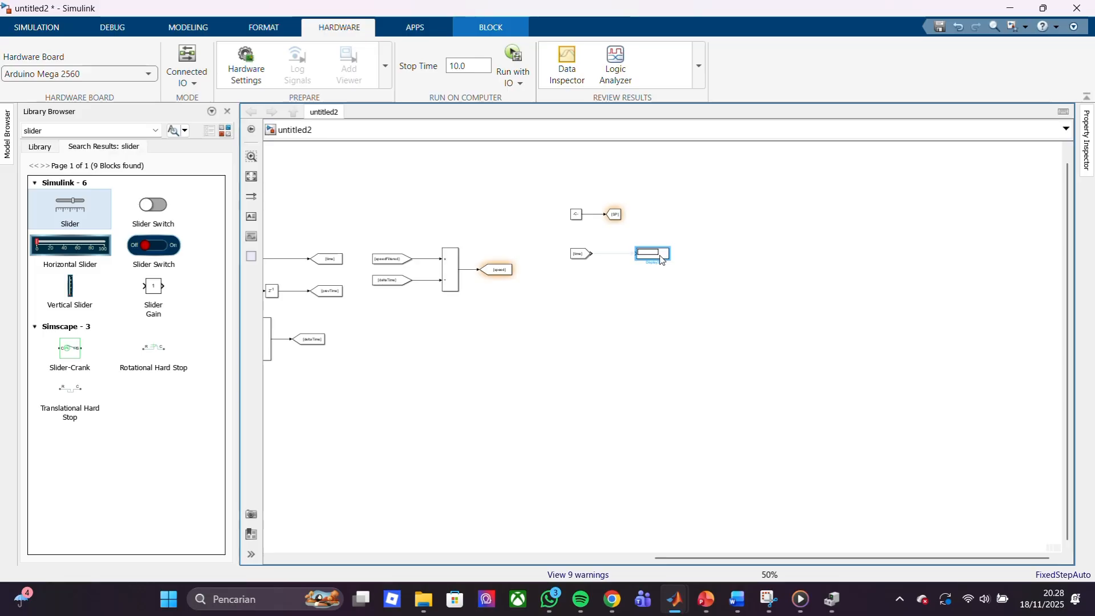
Move the Display block below the time tag, paste a second one beneath it and a third to the right, between SP and time
scroll(676, 204, up, 5)
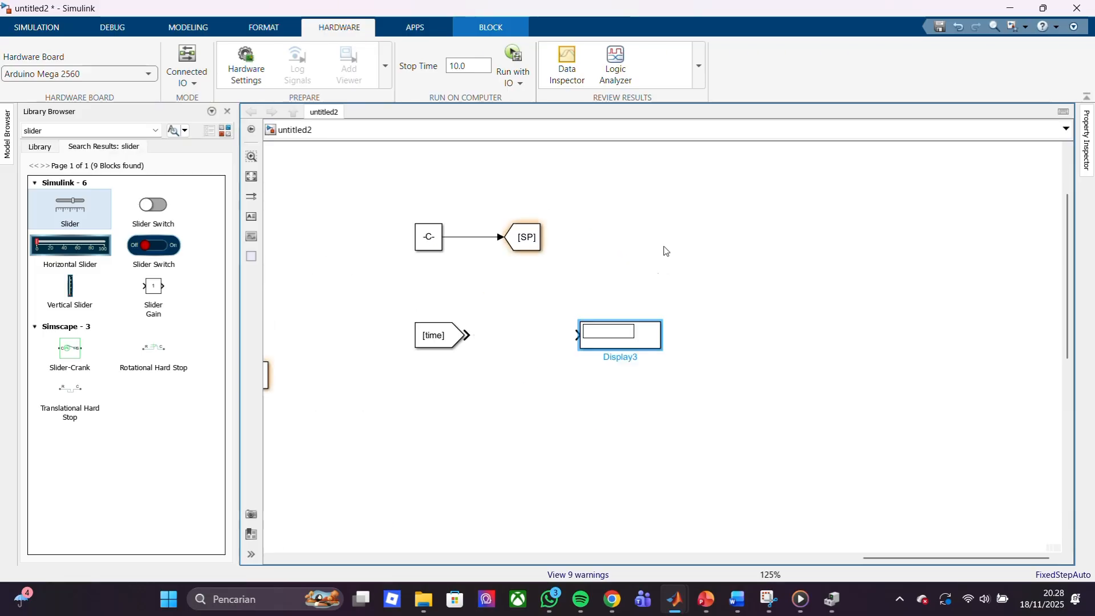
drag(640, 338, 501, 403)
click(491, 470)
key(ctrl+v)
drag(538, 493, 505, 500)
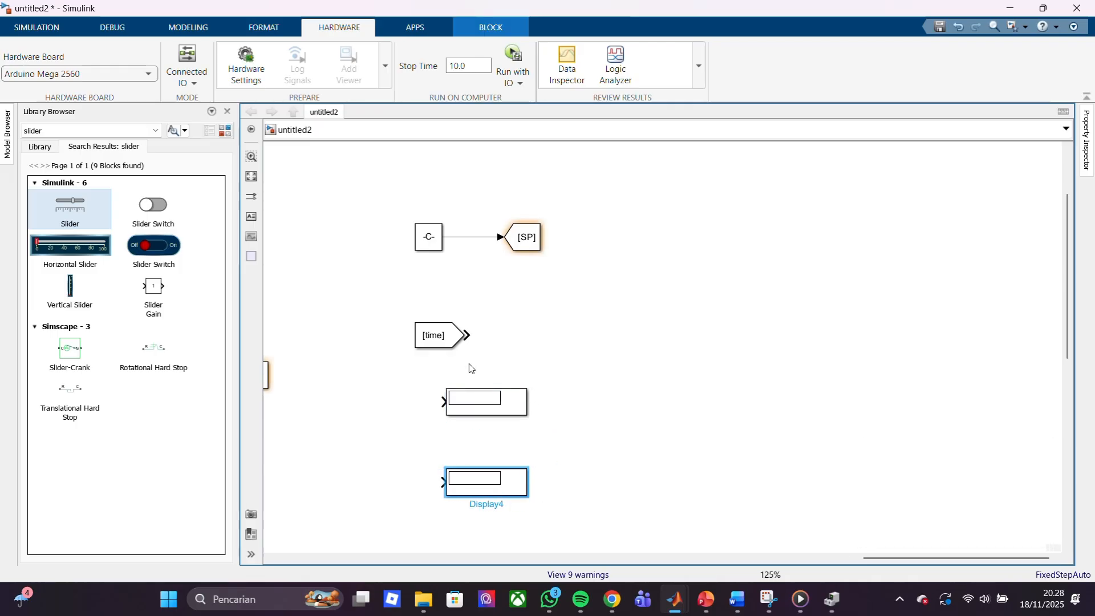
key(ctrl+v)
drag(600, 518, 670, 292)
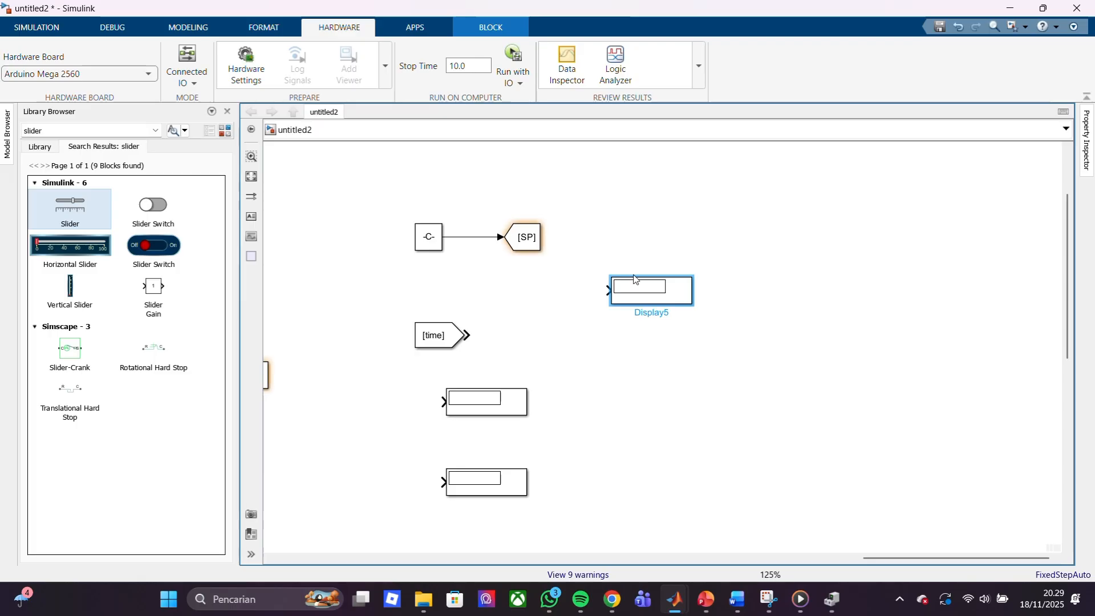
Copy the time From block to the far side of the model and add a time Goto block beside the copy
click(449, 348)
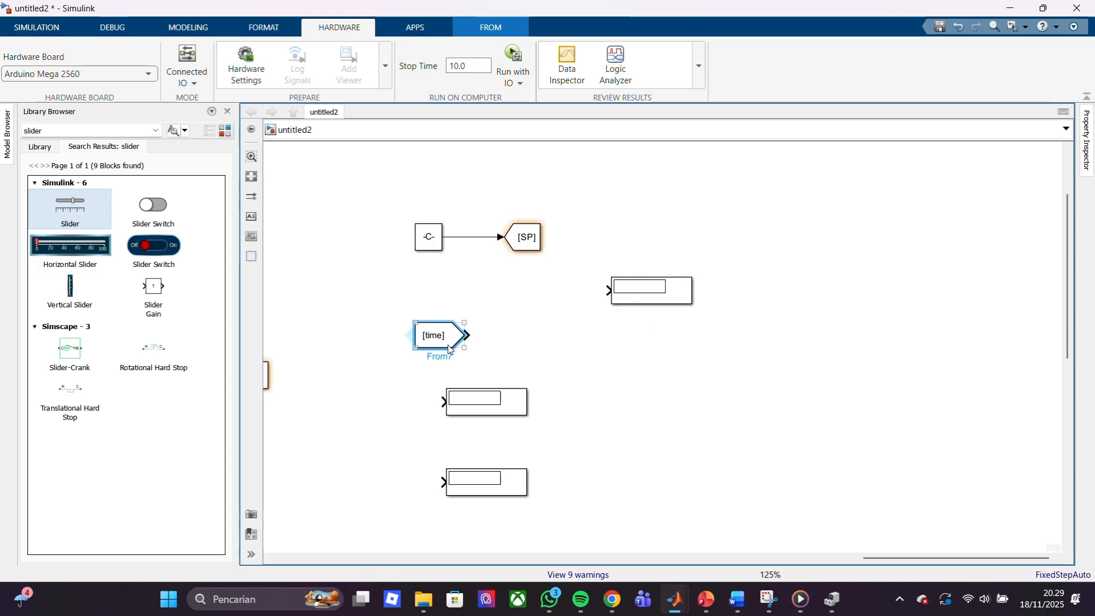
click(740, 373)
key(ctrl+v)
drag(761, 381, 934, 398)
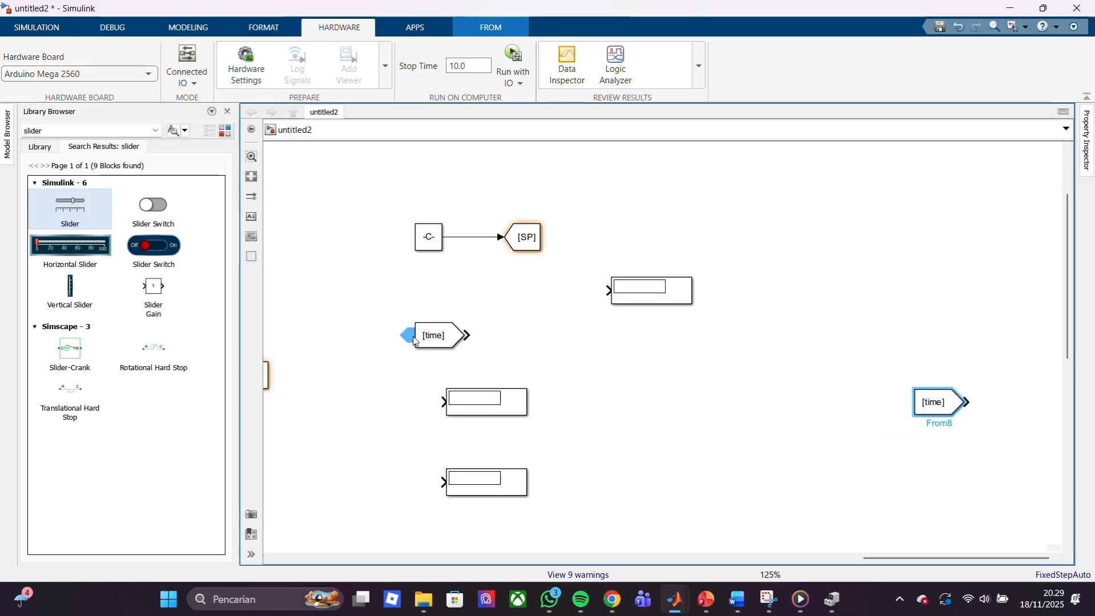
drag(404, 335, 811, 408)
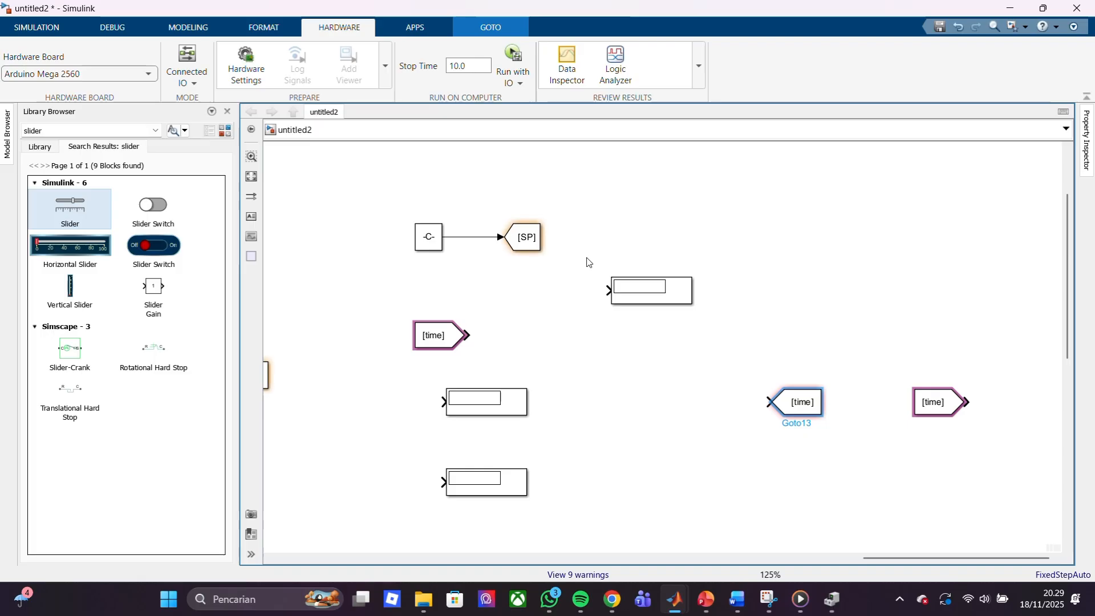
Find the Sum block in the block library, place it in line with the time From block and connect the two
double_click(140, 126)
text(sum)
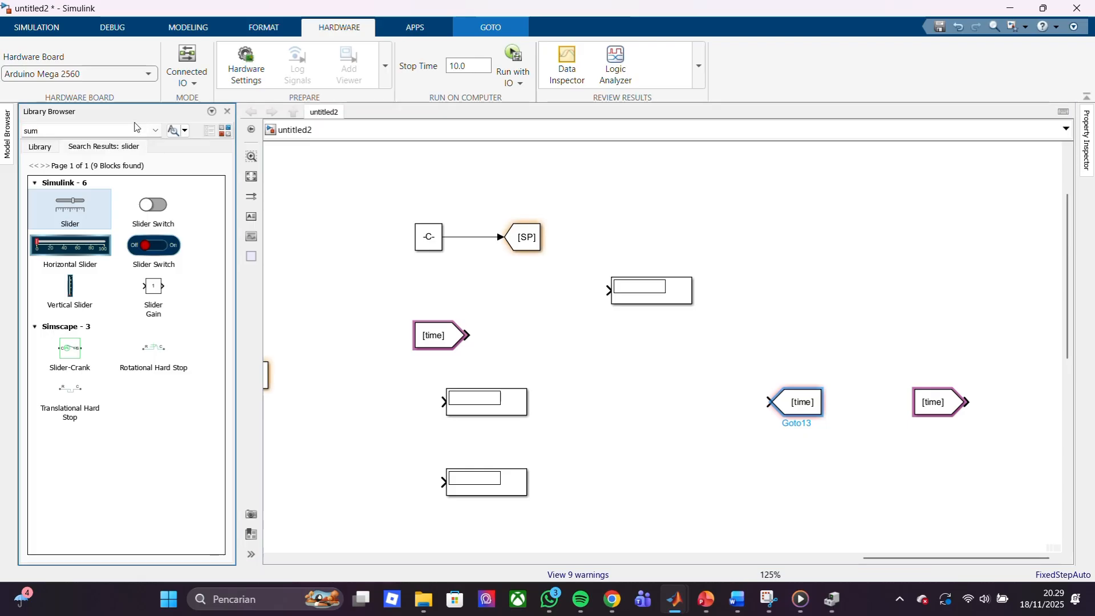
key(Return)
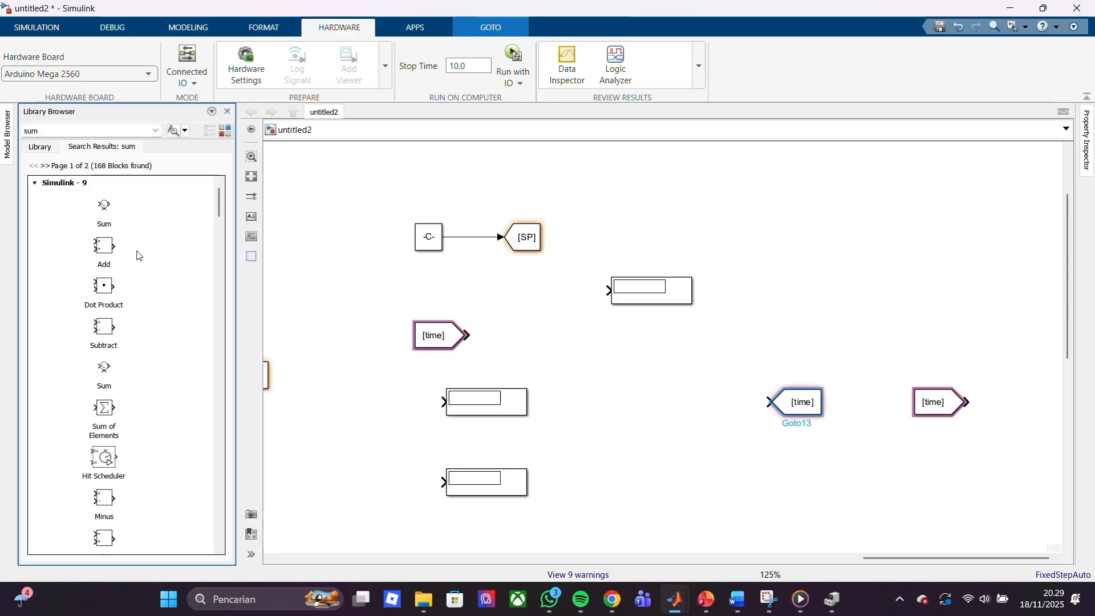
drag(104, 207, 551, 342)
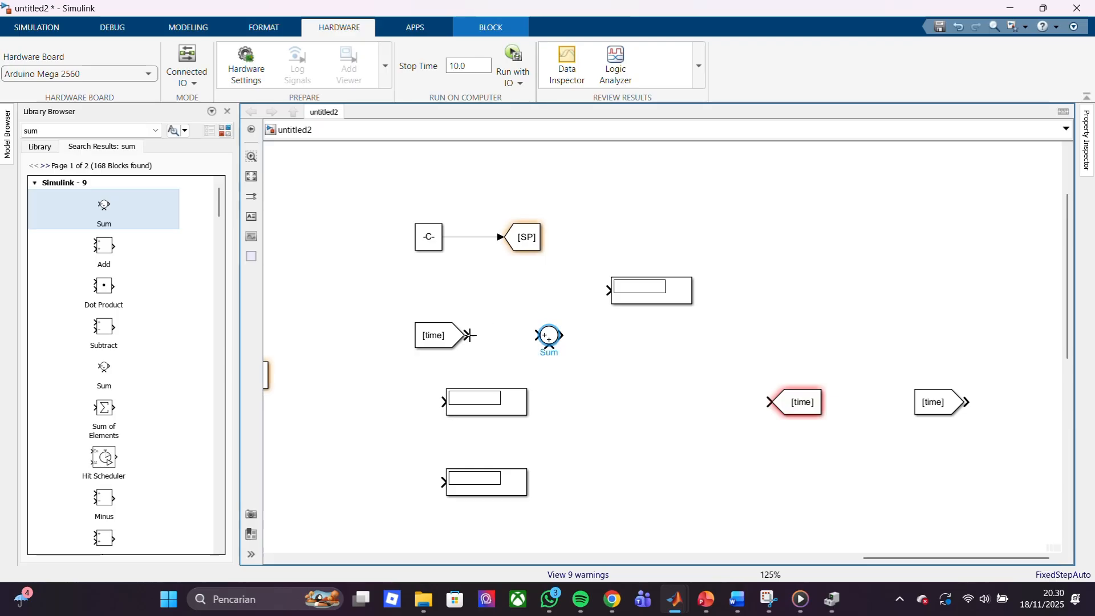
mouse_move(470, 336)
mouse_down()
mouse_move(552, 335)
mouse_move(541, 336)
mouse_up()
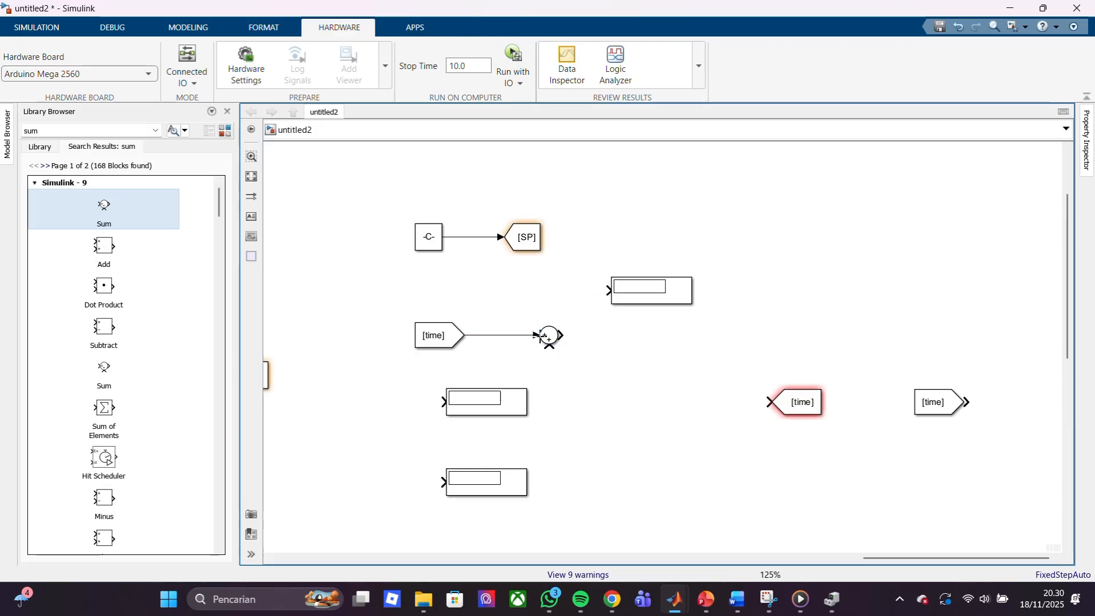
Set the Sum block's list of signs to |+- and branch the time signal into the Display directly below
click(552, 342)
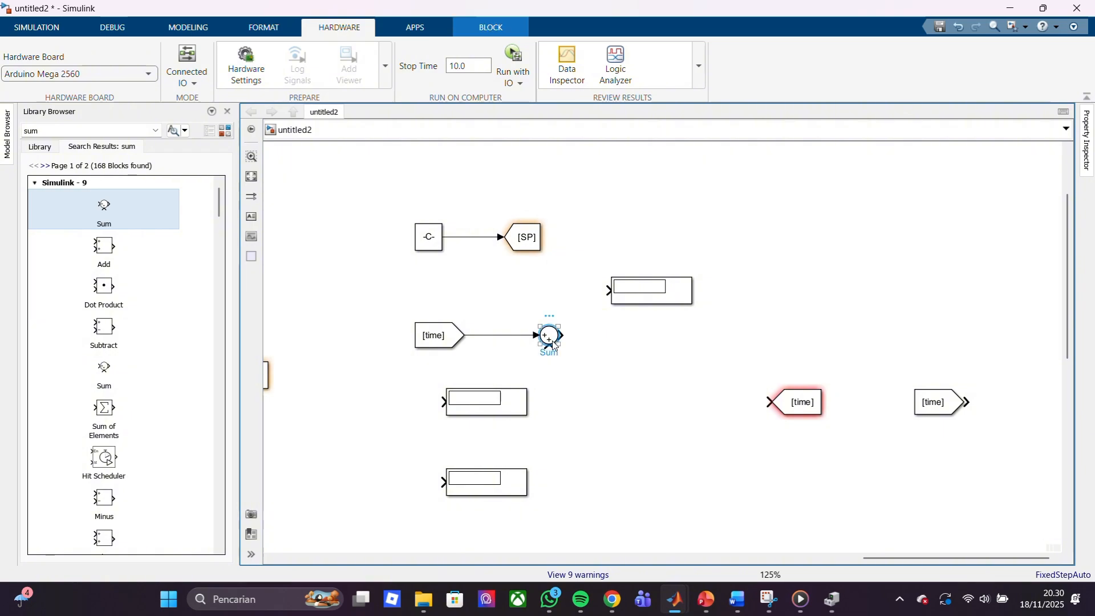
double_click(554, 344)
double_click(646, 351)
click(641, 352)
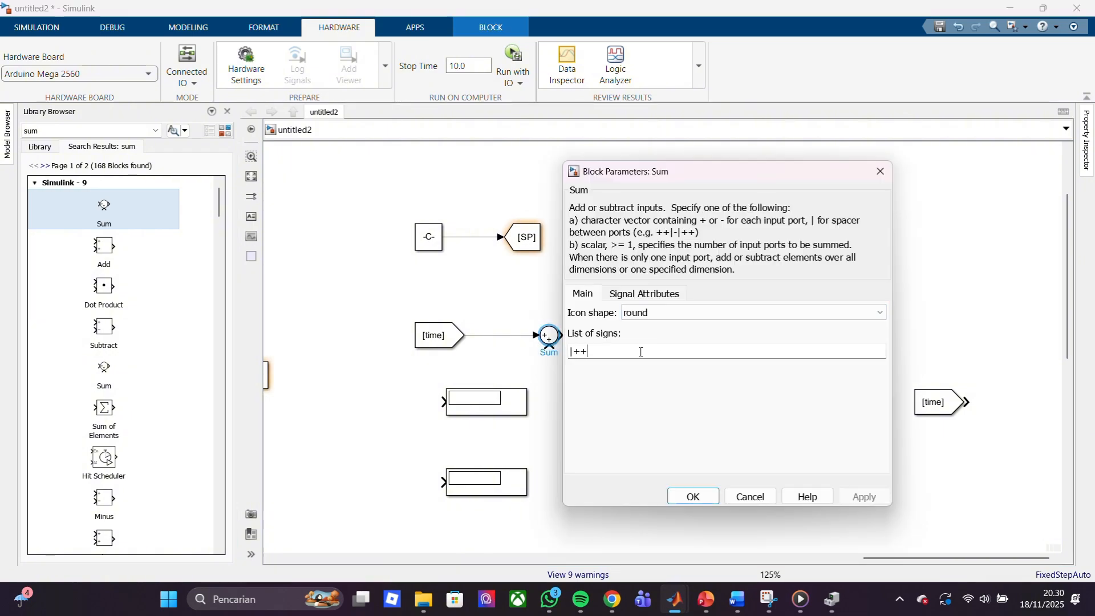
key(BackSpace)
key(Return)
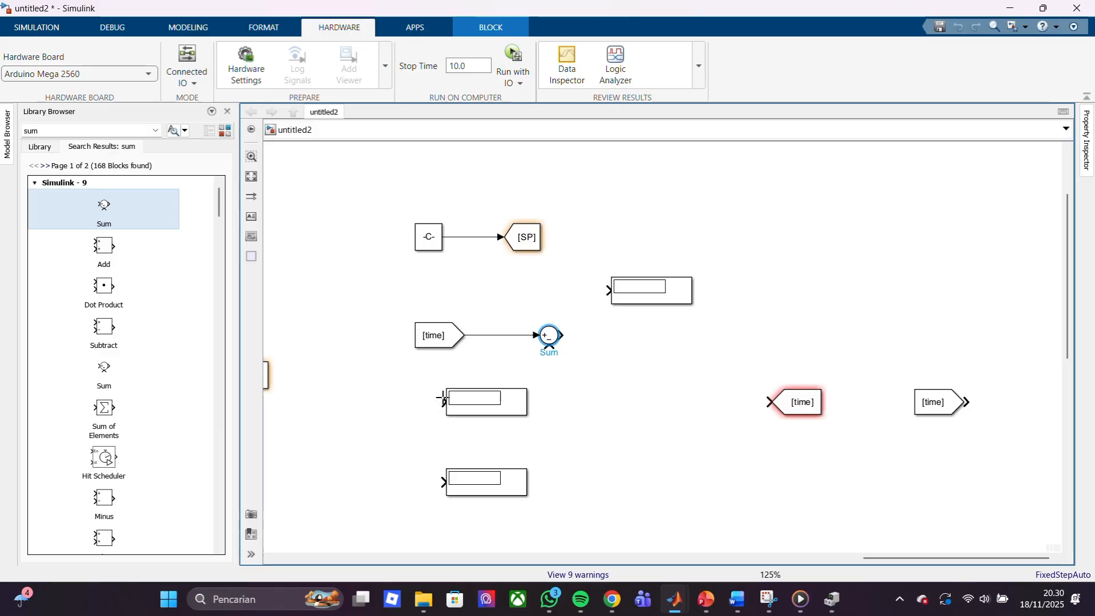
drag(444, 402, 495, 335)
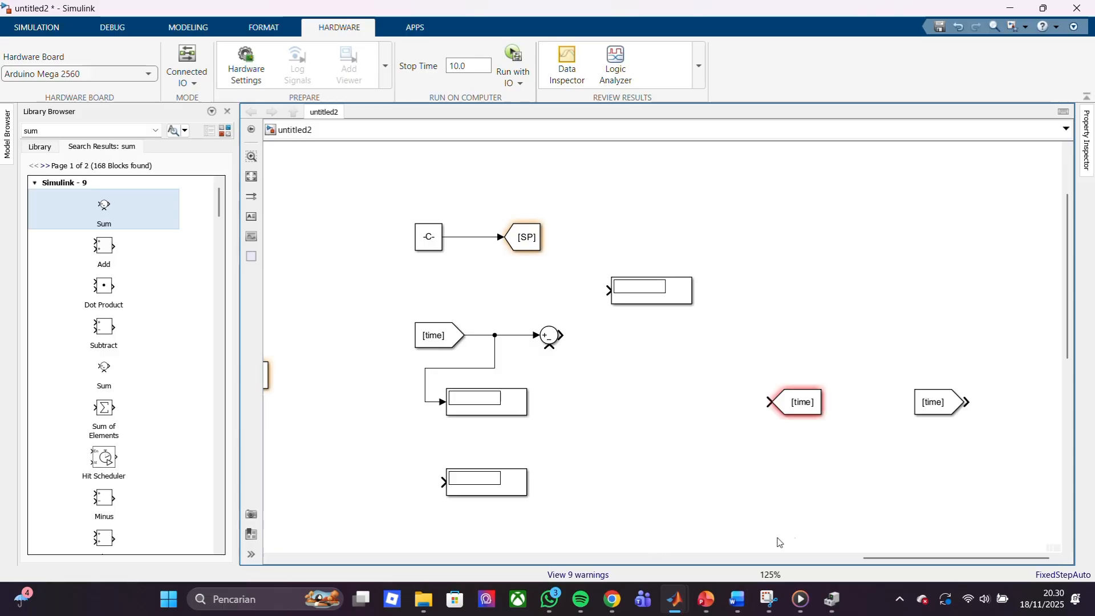
Delete the duplicate constant, its signal line and the extra PID Goto block overlapping the originals above the PWM constant
scroll(776, 539, left, 15)
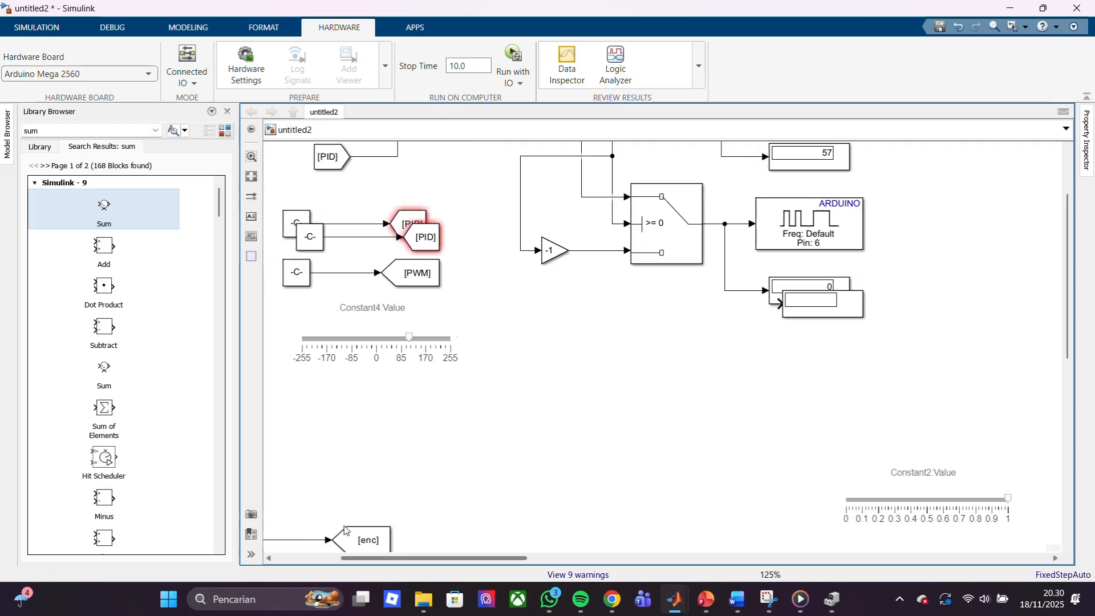
scroll(344, 531, left, 5)
click(530, 238)
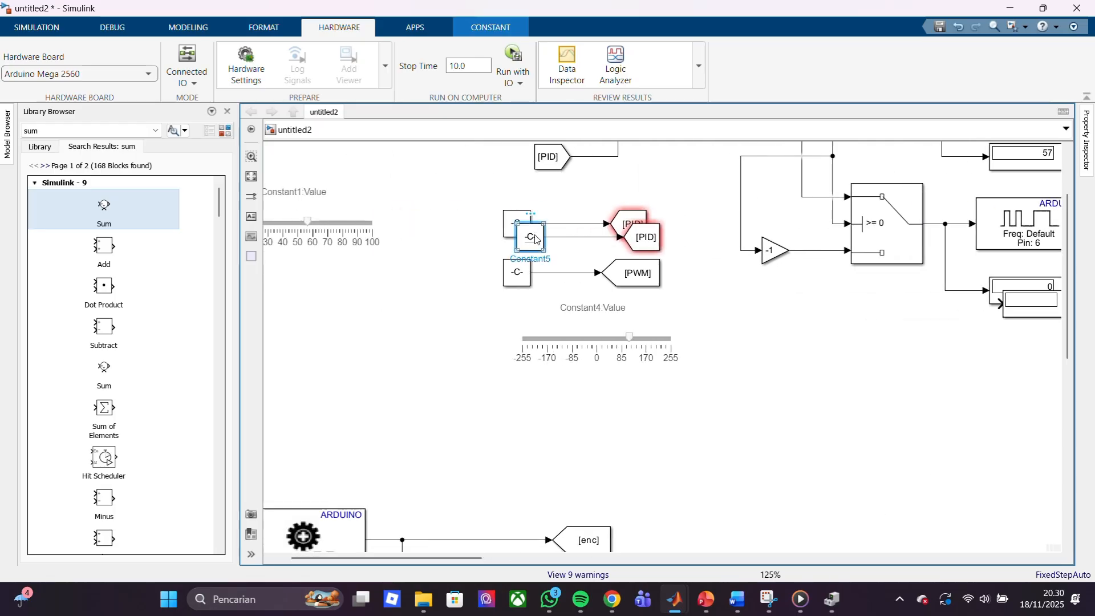
key(Delete)
click(589, 237)
key(Delete)
click(642, 237)
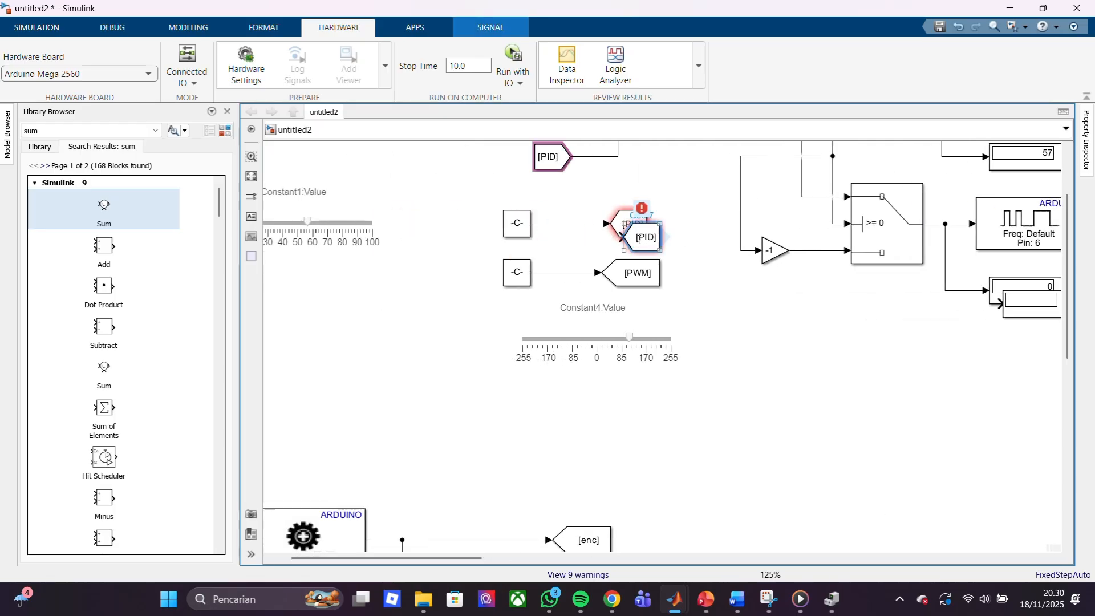
key(Delete)
drag(460, 558, 1094, 565)
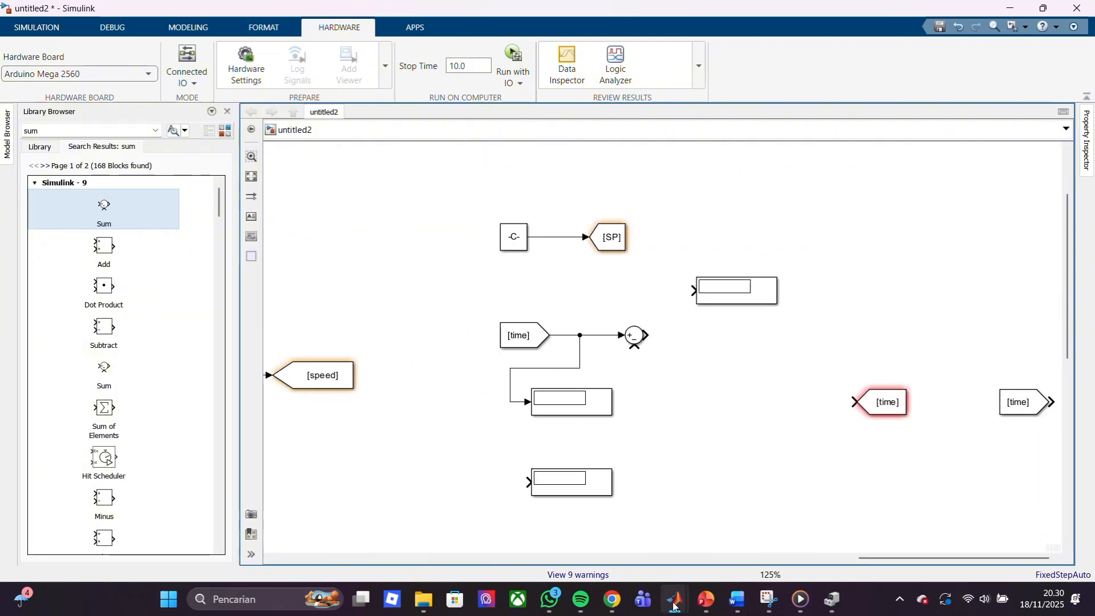
Switch to the gakgloriglori model and copy its PID Controller block
mouse_move(676, 599)
click(554, 542)
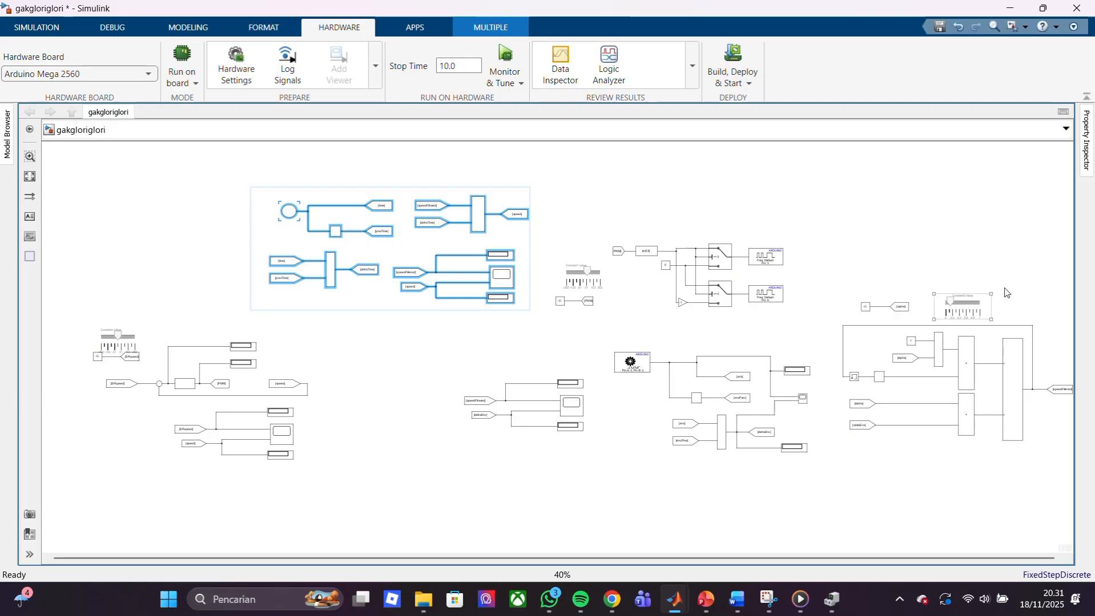
scroll(1004, 289, up, 2)
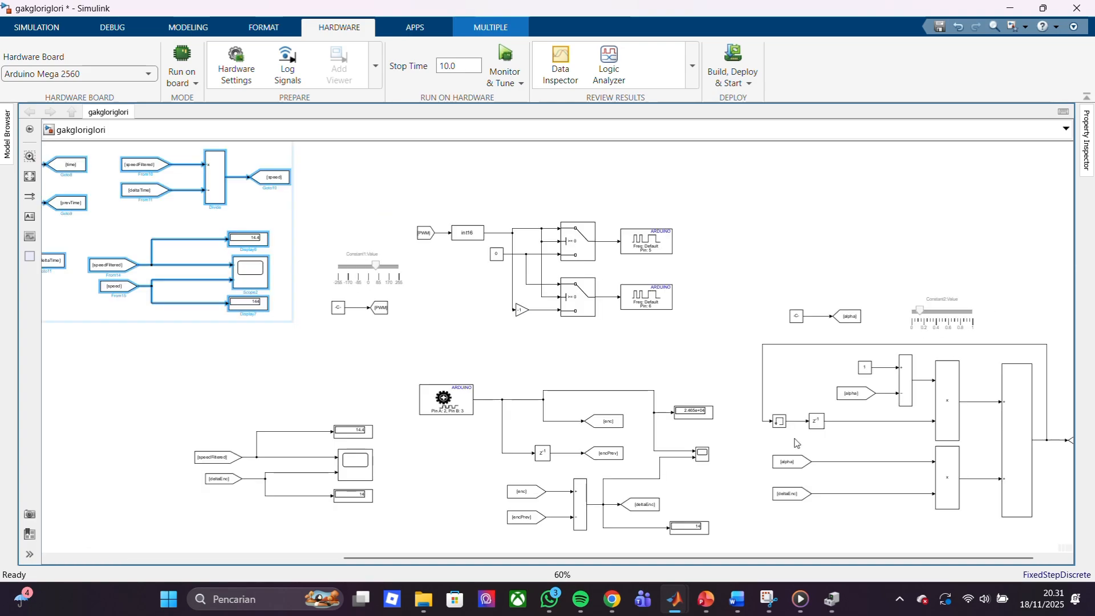
drag(391, 559, 103, 559)
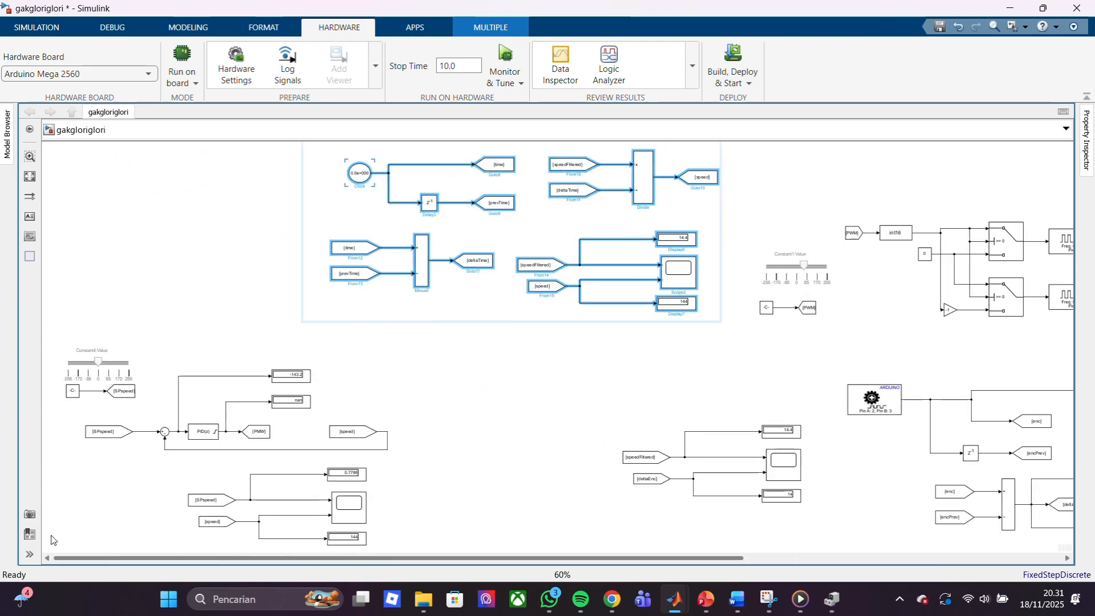
click(203, 441)
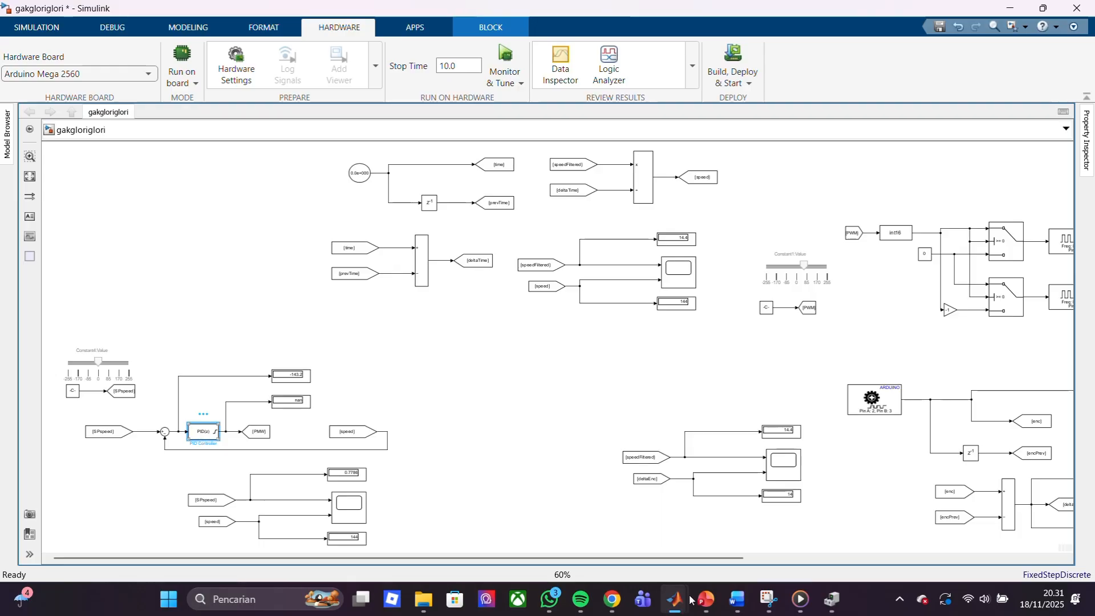
Return to the untitled2 model and paste two PID Controller blocks, one in line with the Sum block and one below it
mouse_move(675, 599)
click(694, 549)
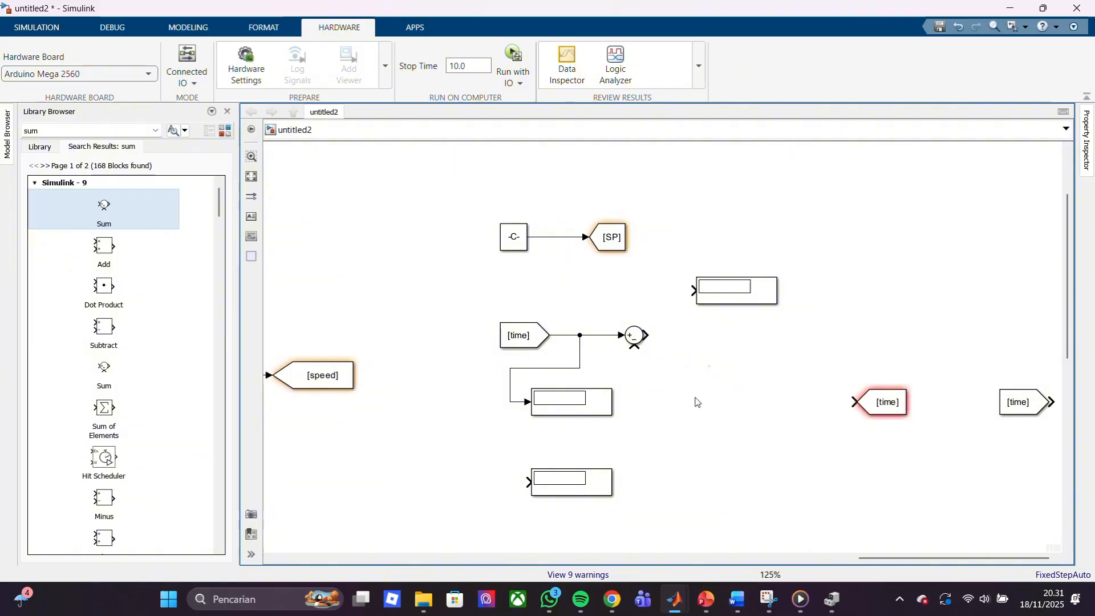
key(ctrl+v)
double_click(696, 397)
click(859, 237)
drag(737, 390, 736, 352)
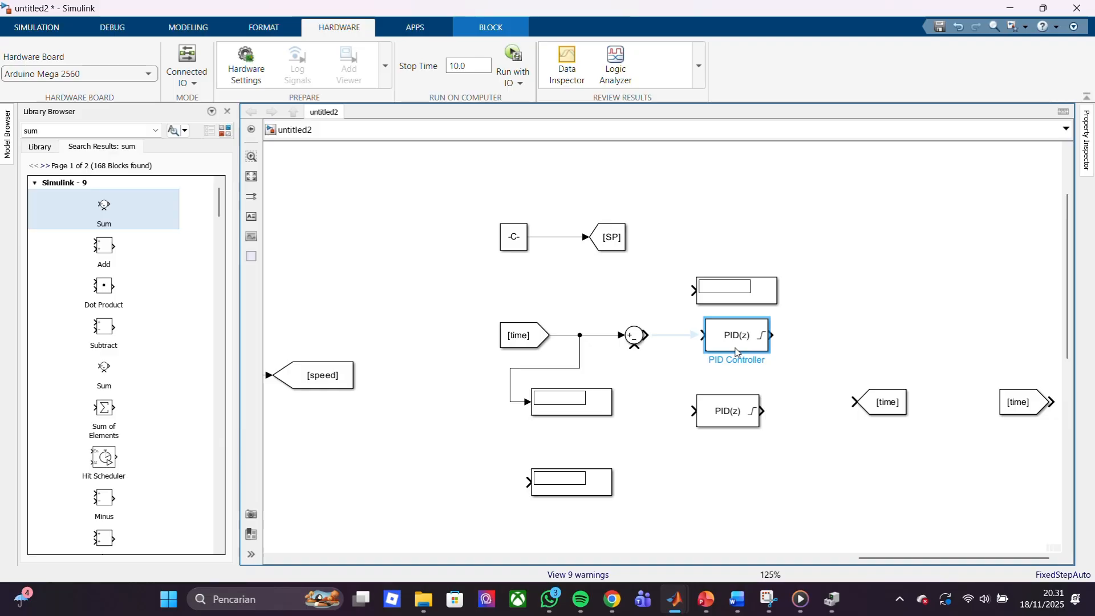
click(806, 344)
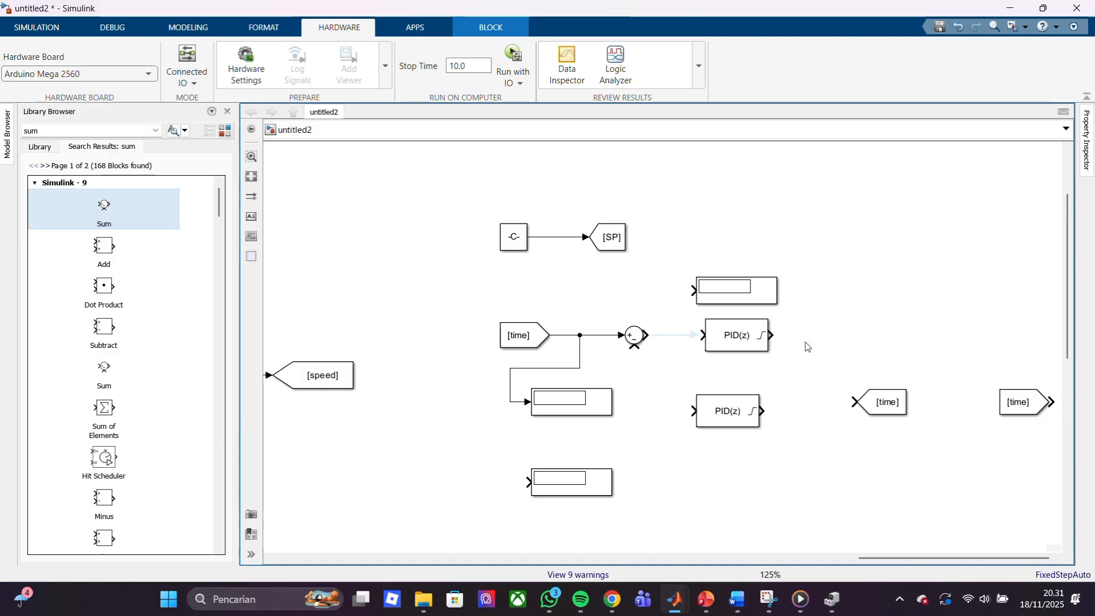
Narrow the upper PID Controller, move the Display above it farther away, and connect the Sum output to the controller
click(735, 339)
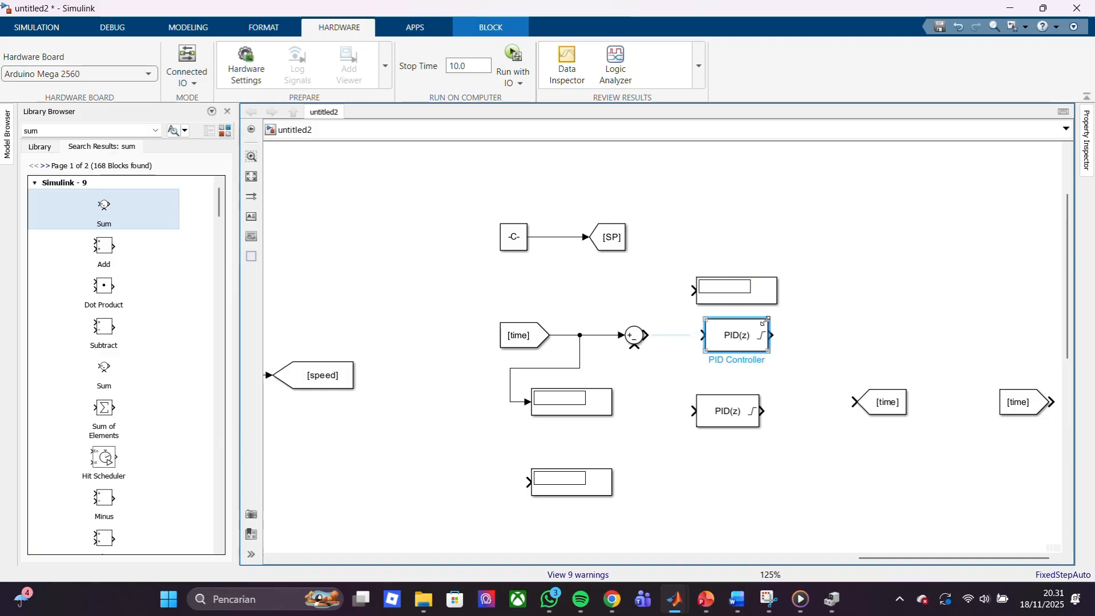
drag(764, 323, 797, 271)
click(755, 296)
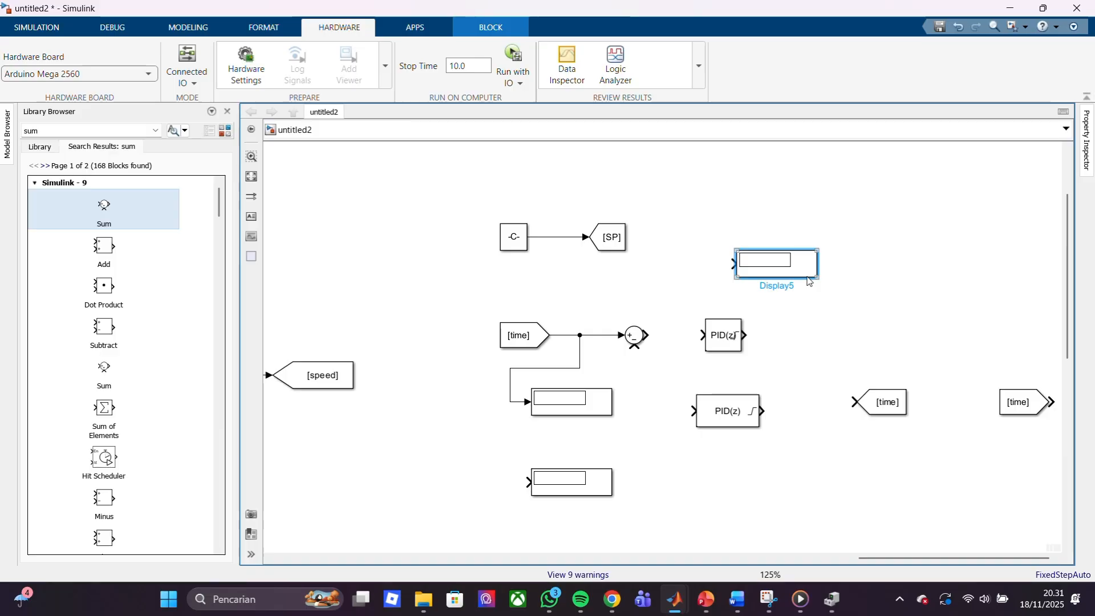
drag(645, 335, 713, 334)
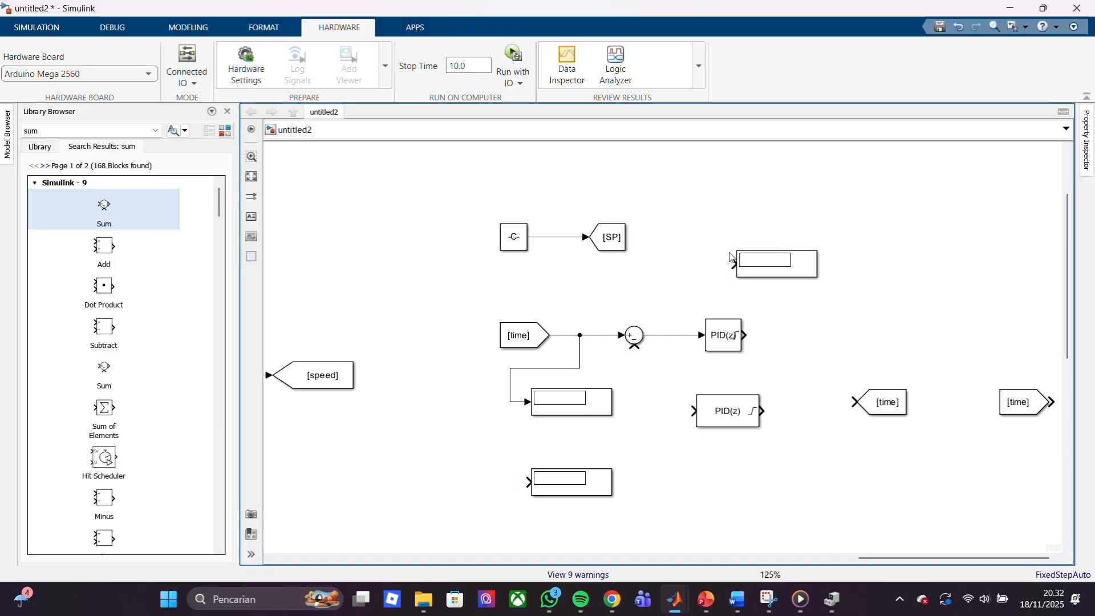
Copy the Display above the PID Controller and place the copy to its right, slightly lower
click(813, 273)
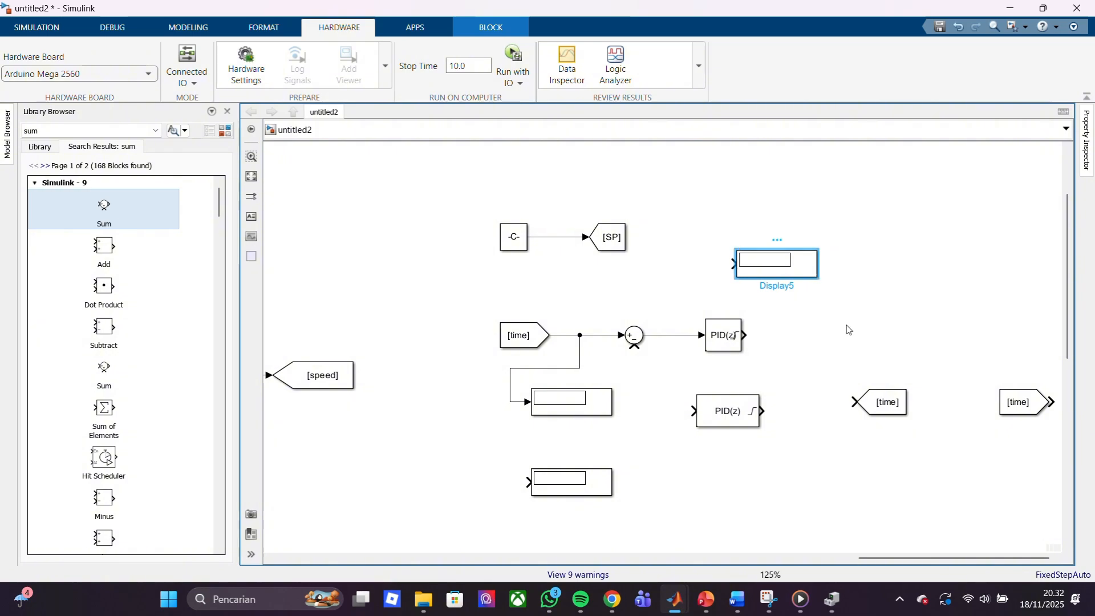
key(ctrl+v)
drag(883, 313, 903, 279)
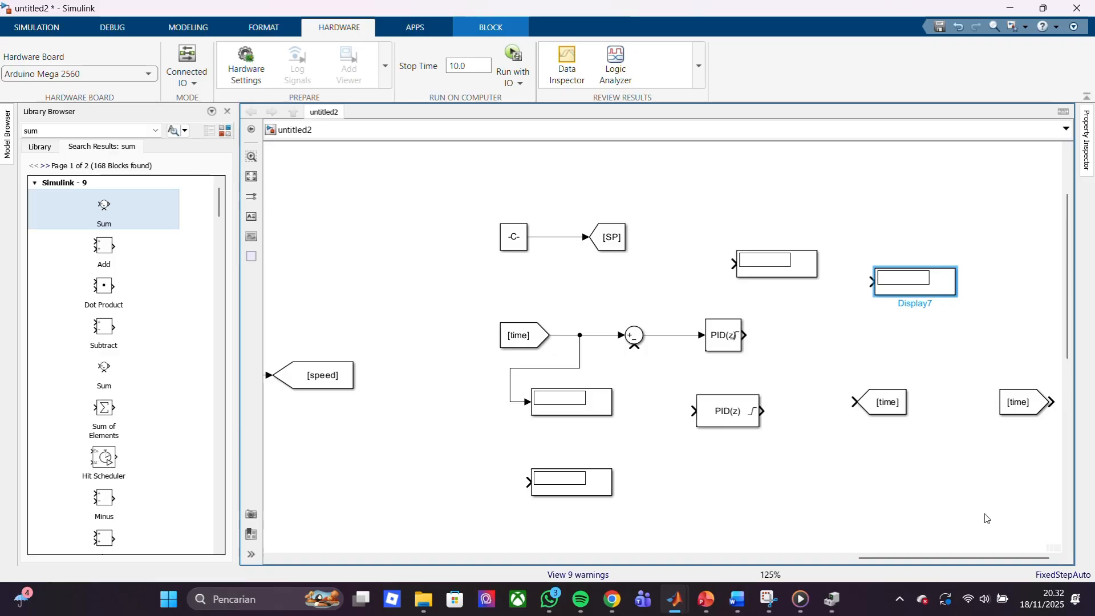
Move the separate time From and Goto blocks farther right to free space beside the PID Controllers
scroll(985, 518, down, 3)
scroll(986, 516, up, 3)
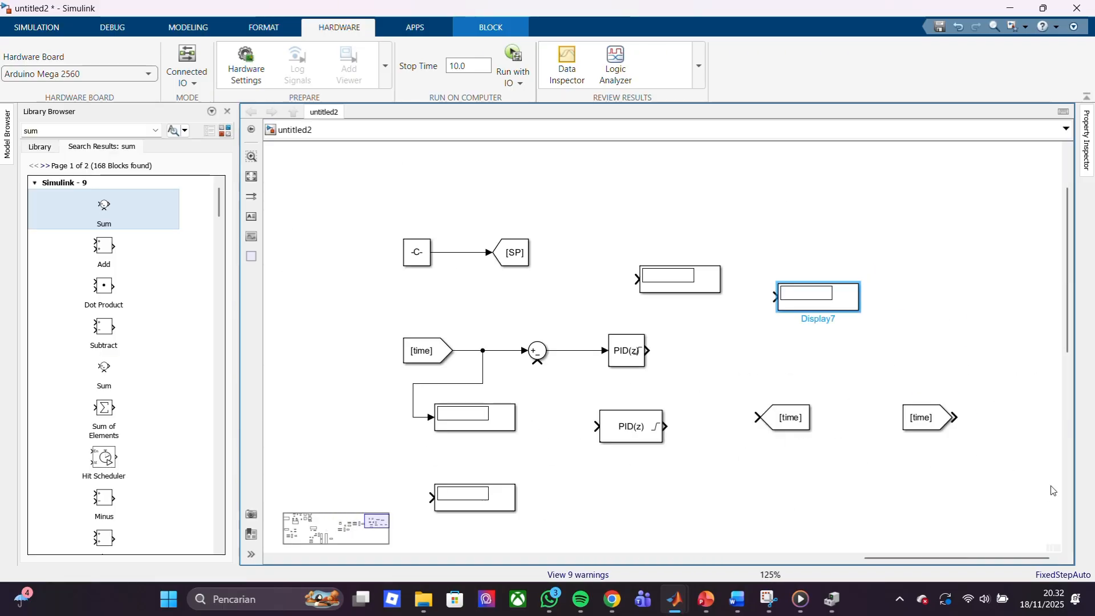
scroll(1007, 303, up, 5)
scroll(469, 225, down, 6)
scroll(419, 211, up, 4)
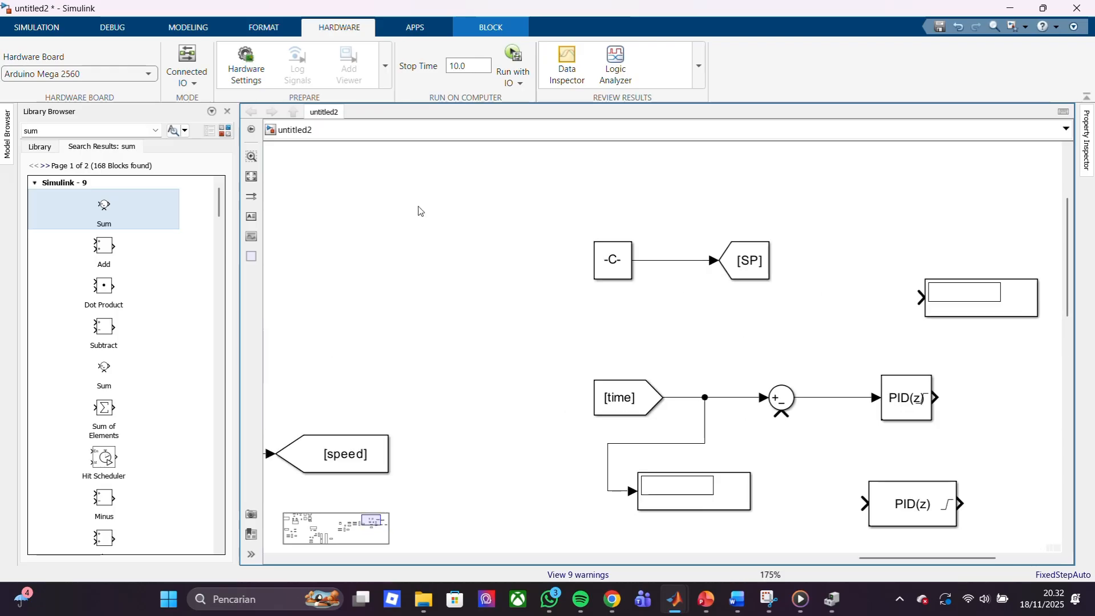
scroll(594, 220, down, 5)
scroll(599, 220, up, 3)
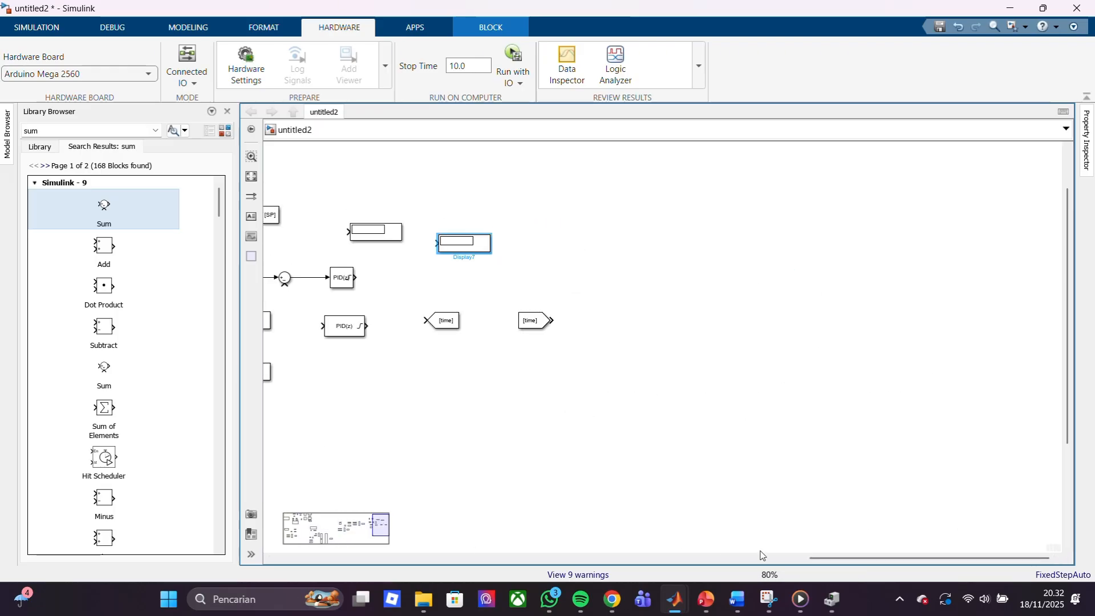
right_click(825, 552)
click(861, 565)
drag(857, 560, 803, 551)
drag(704, 320, 807, 321)
click(623, 324)
drag(623, 324, 745, 328)
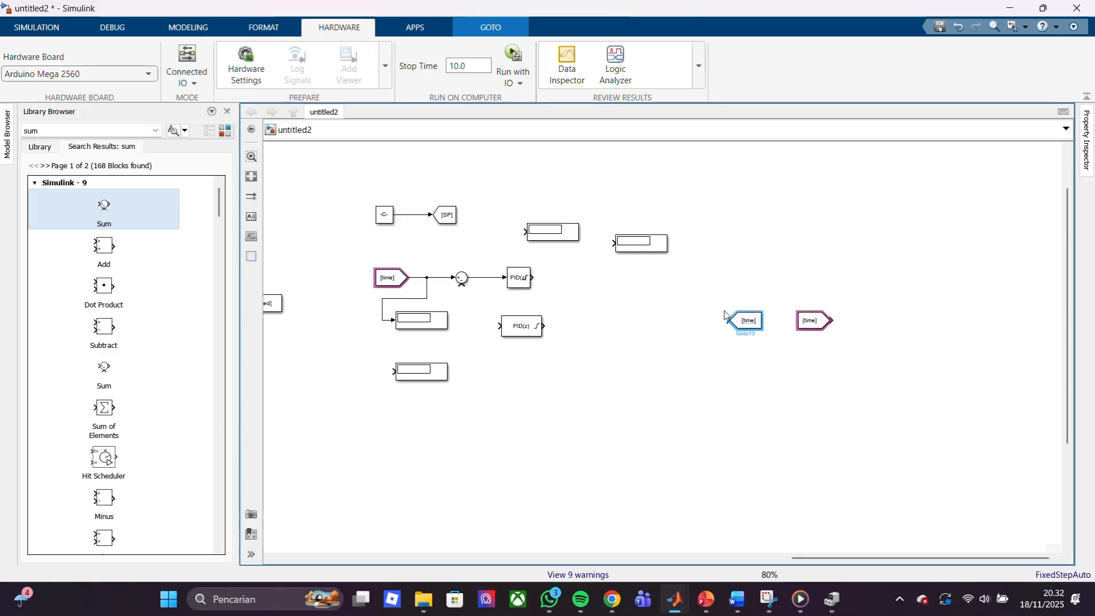
Search the block library for CLOSED and look through the matching blocks
click(87, 131)
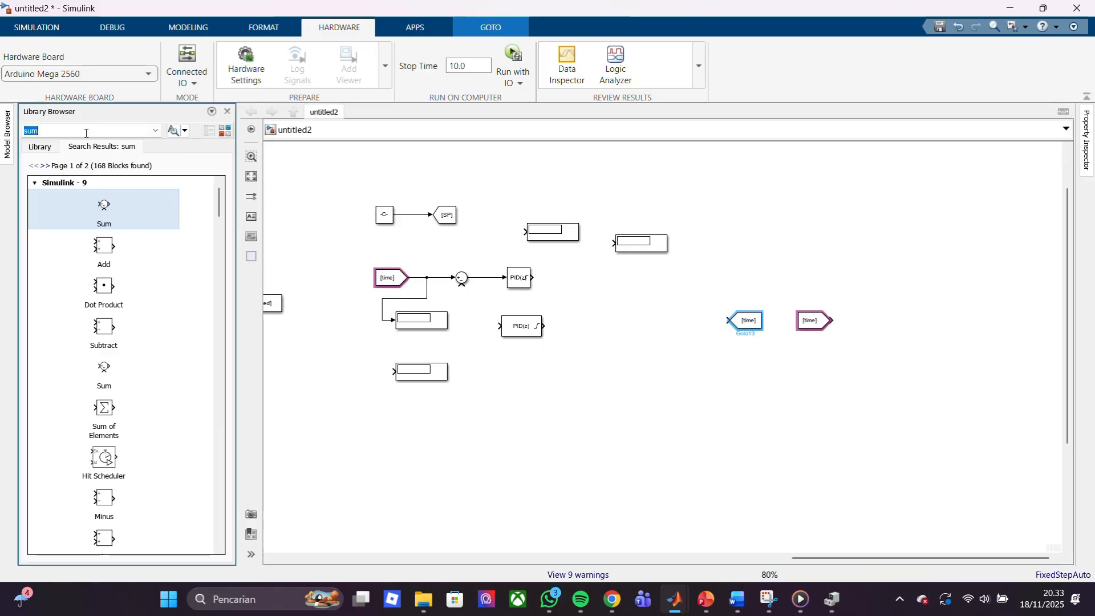
text(CLOSED)
key(Return)
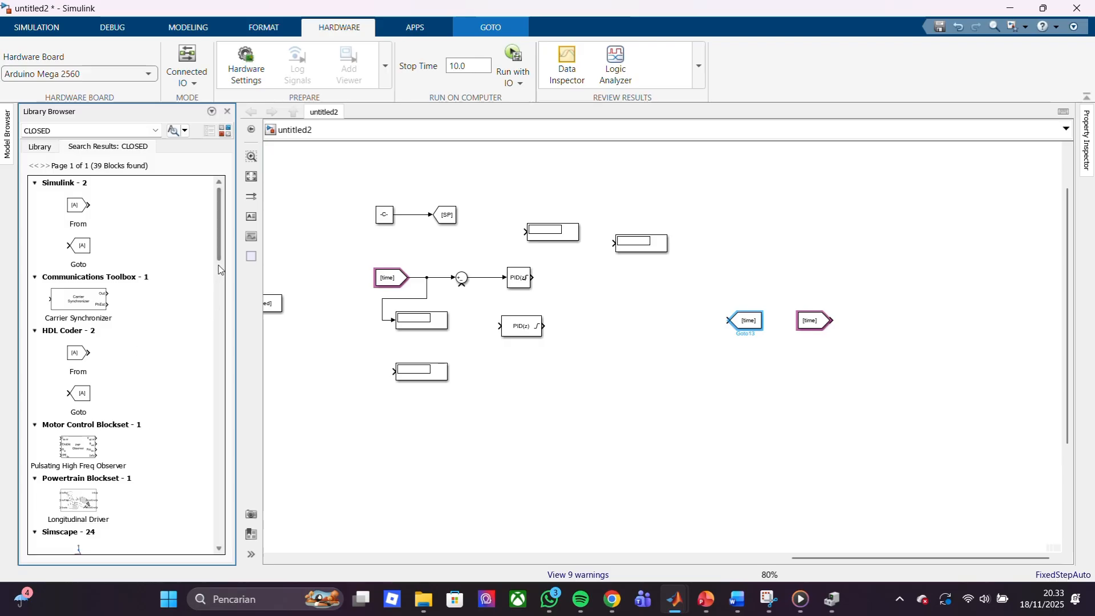
mouse_move(220, 257)
mouse_down()
mouse_move(220, 359)
mouse_move(219, 245)
mouse_up()
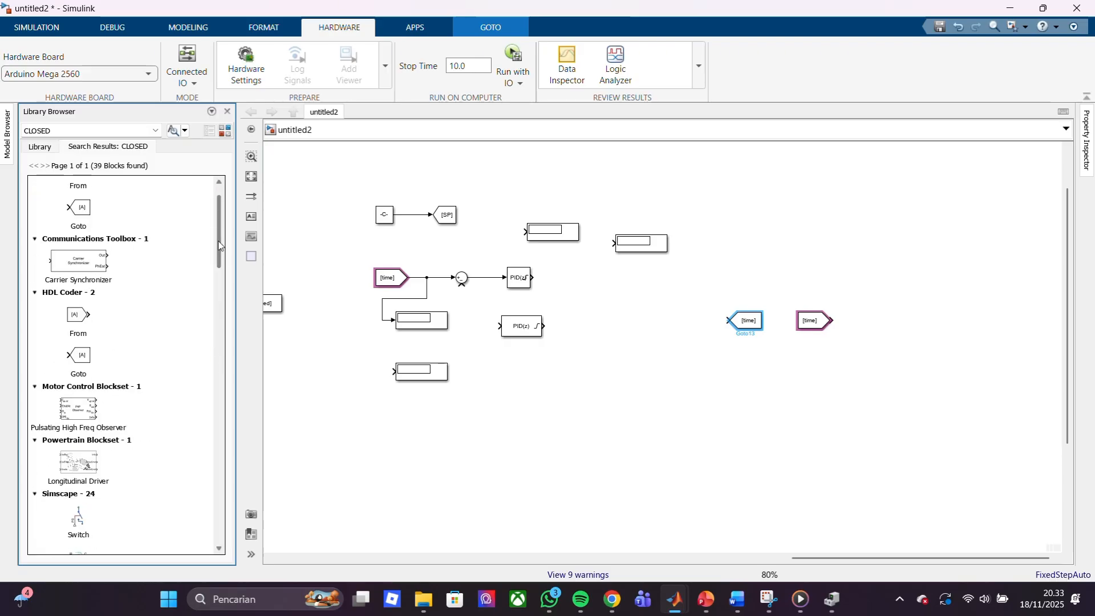
scroll(219, 233, down, 3)
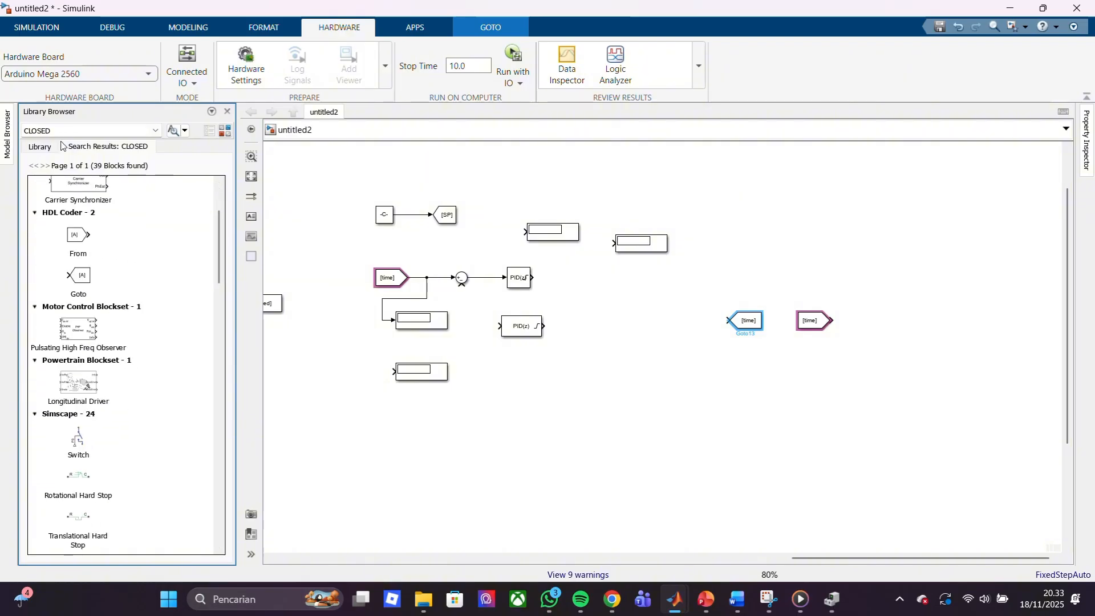
scroll(219, 226, up, 2)
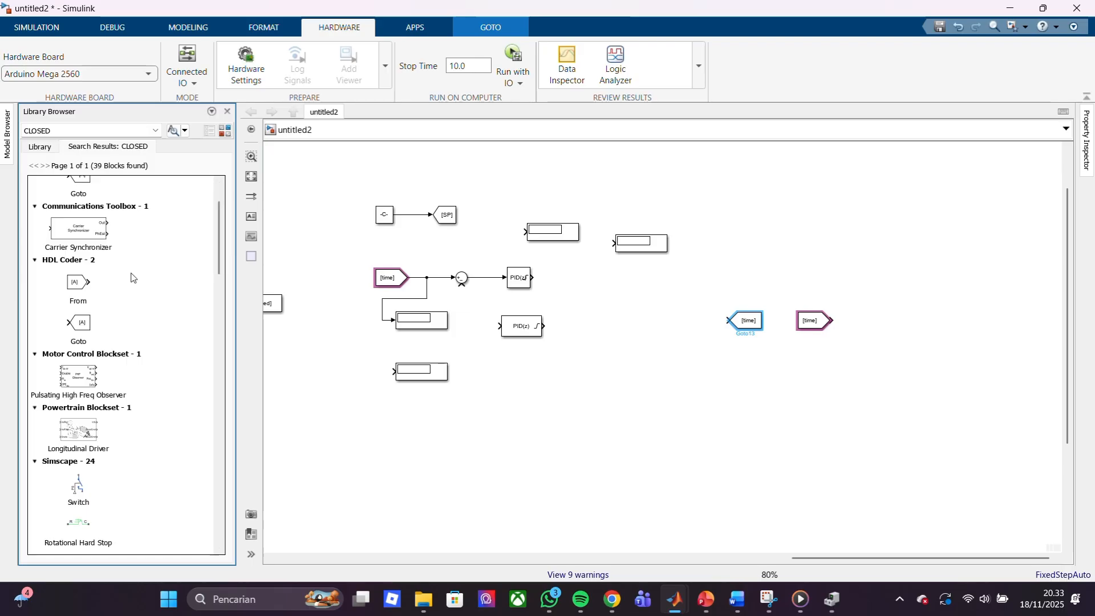
mouse_move(675, 599)
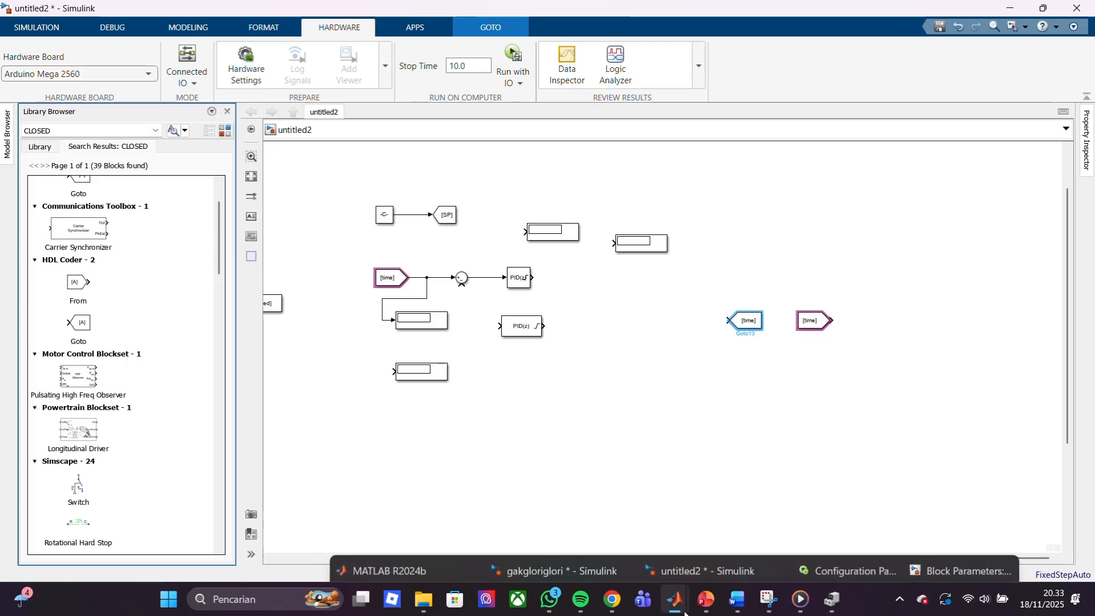
mouse_move(606, 543)
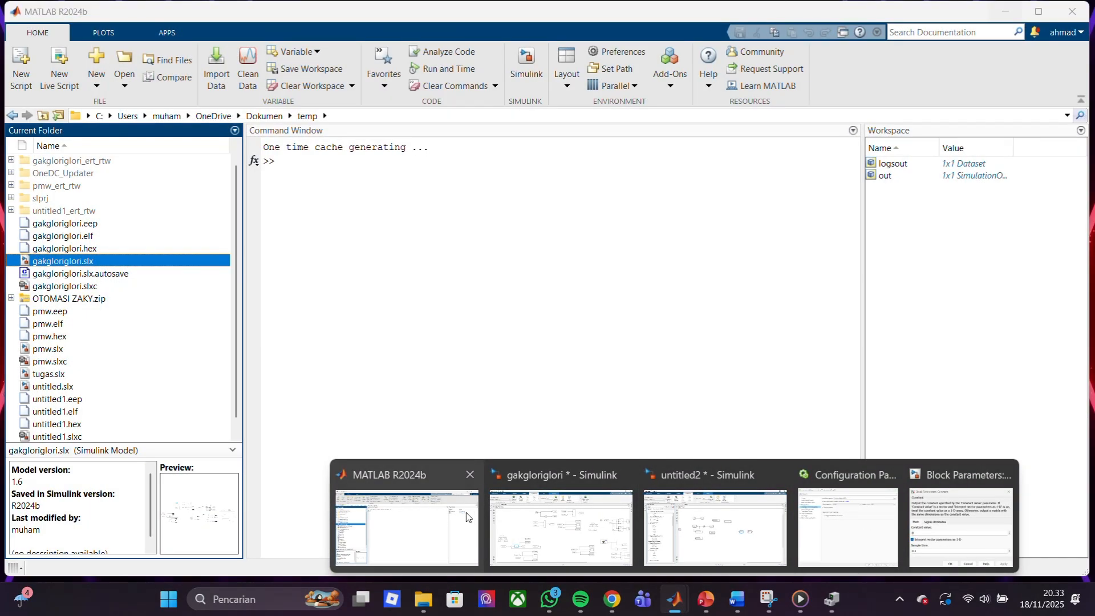
mouse_move(707, 546)
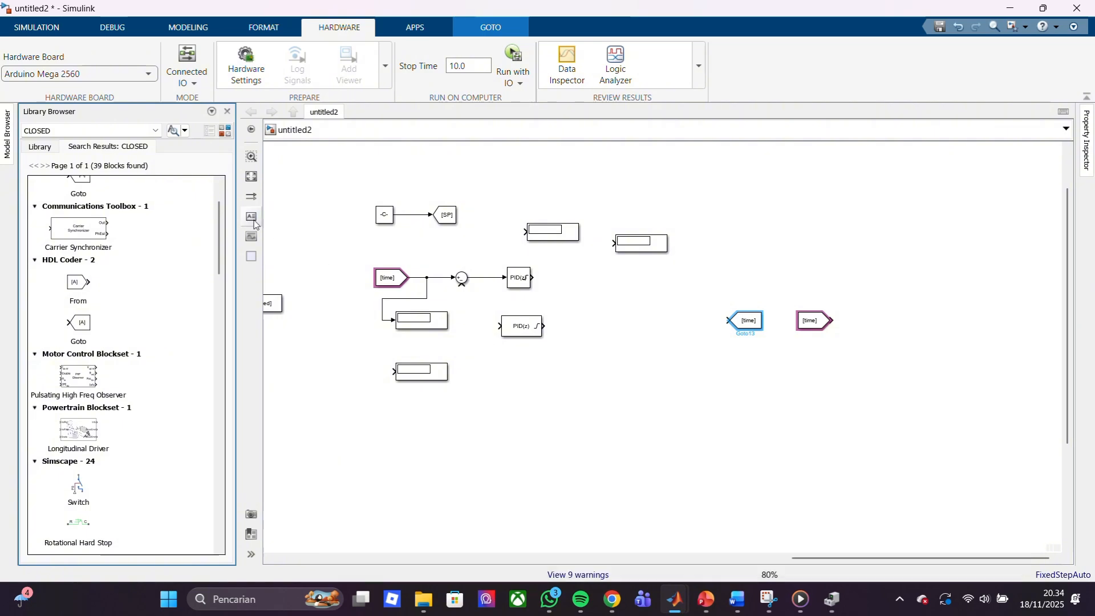
Search the block library for pid autotuner and place a Closed-Loop PID Autotuner to the right of the PID Controllers
click(100, 134)
key(BackSpace)
text(pid autotune)
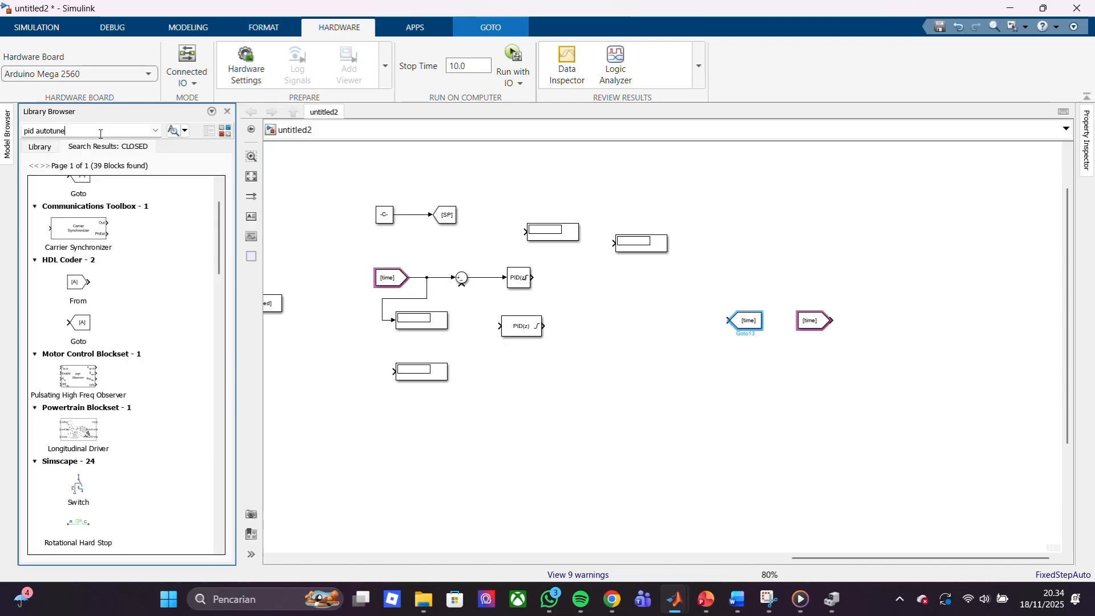
text(r)
key(Return)
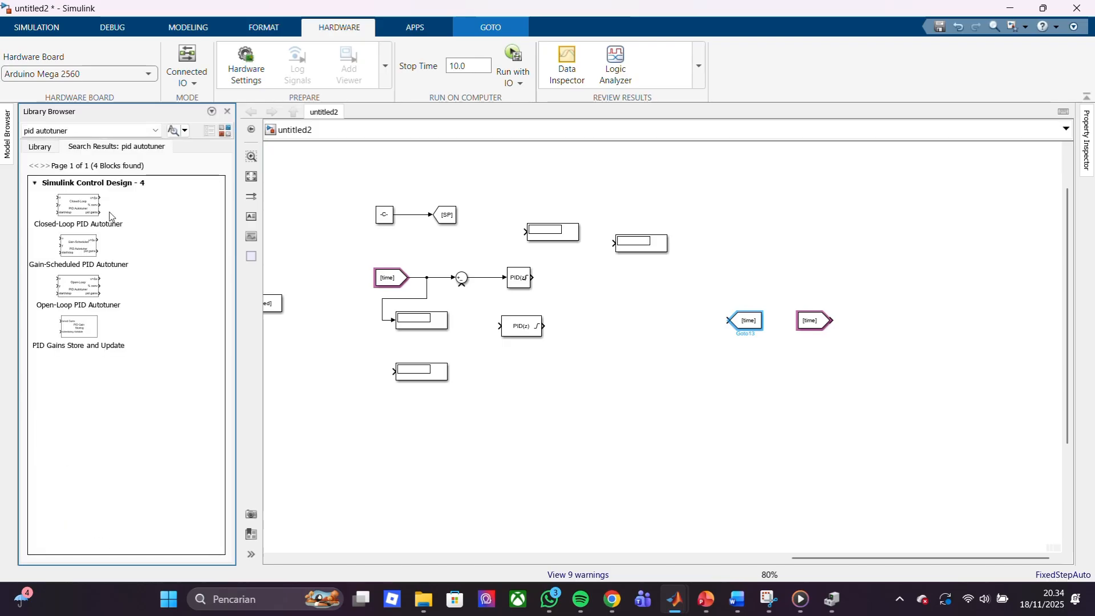
drag(109, 215, 630, 328)
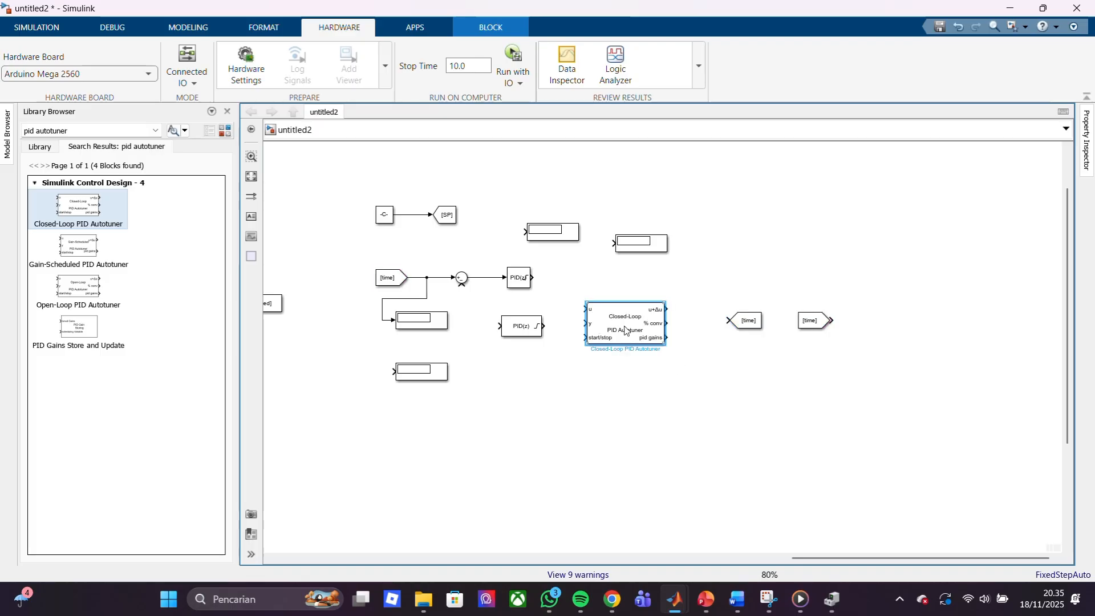
drag(626, 330, 630, 297)
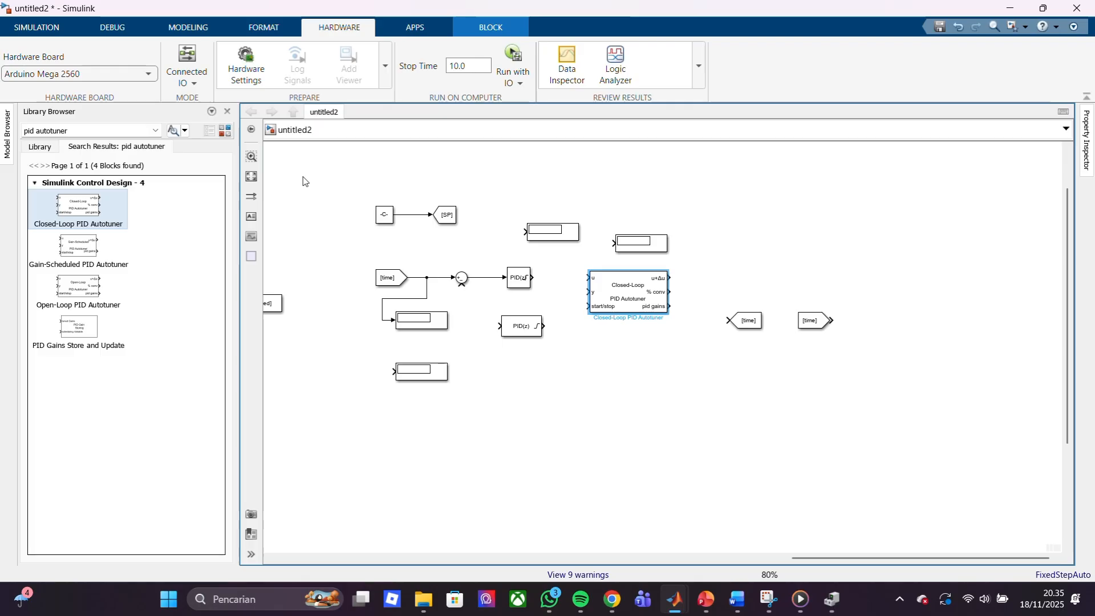
Search the block library for constant and add a Constant block below the lower PID Controller
click(98, 129)
key(ctrl+a)
key(BackSpace)
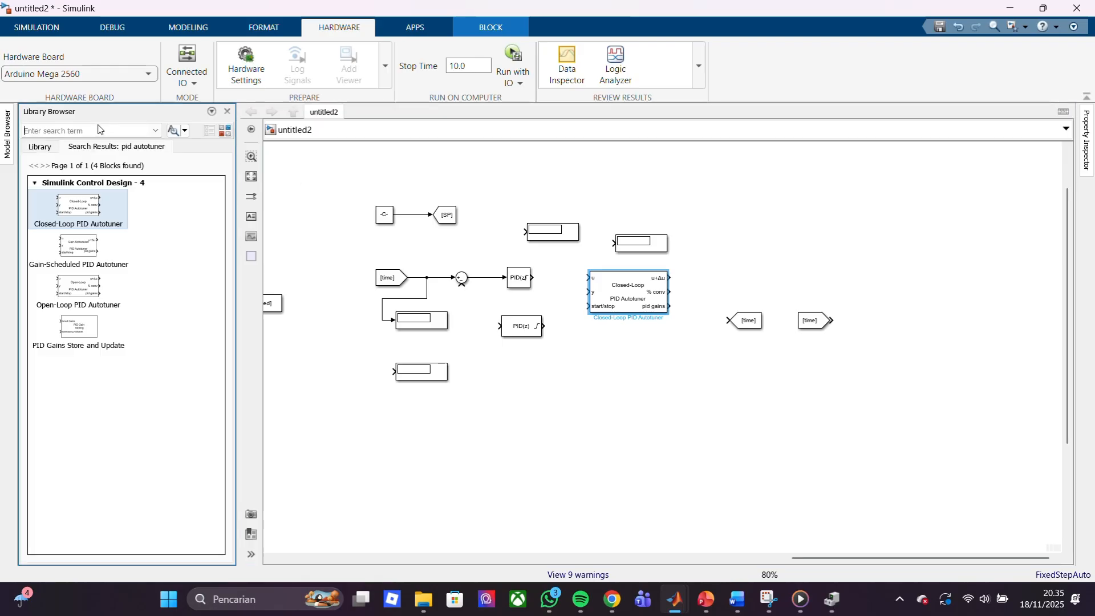
text(constant)
key(Return)
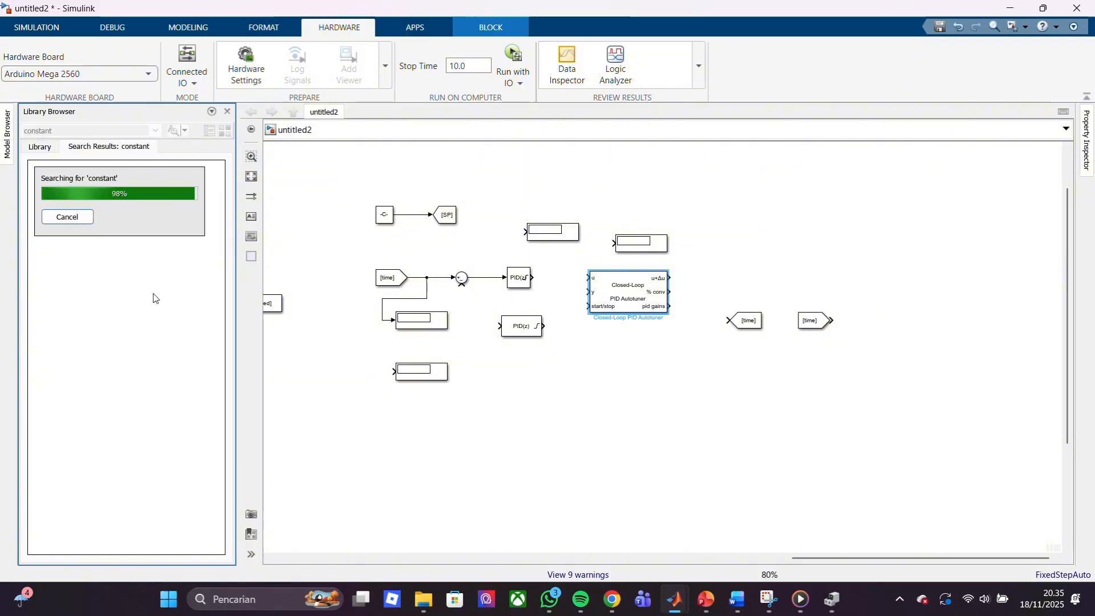
drag(86, 220, 552, 378)
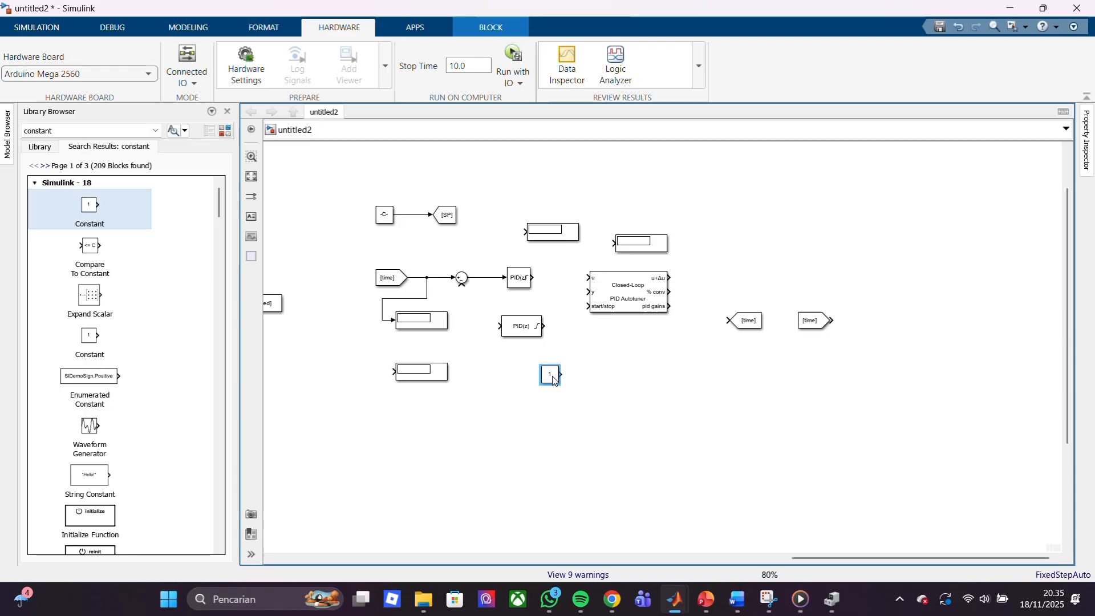
Delete the lower PID Controller and move the Constant block up toward the freed space
click(529, 336)
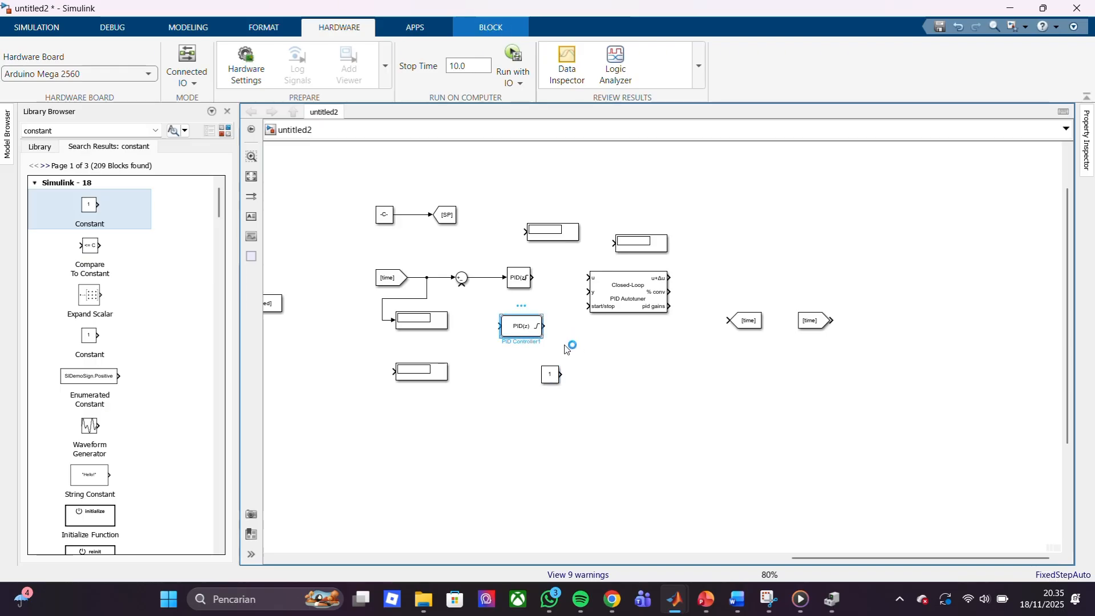
key(Delete)
drag(549, 374, 564, 347)
Make the Closed-Loop PID Autotuner taller, align the Constant with its start/stop input, and connect the two
click(662, 304)
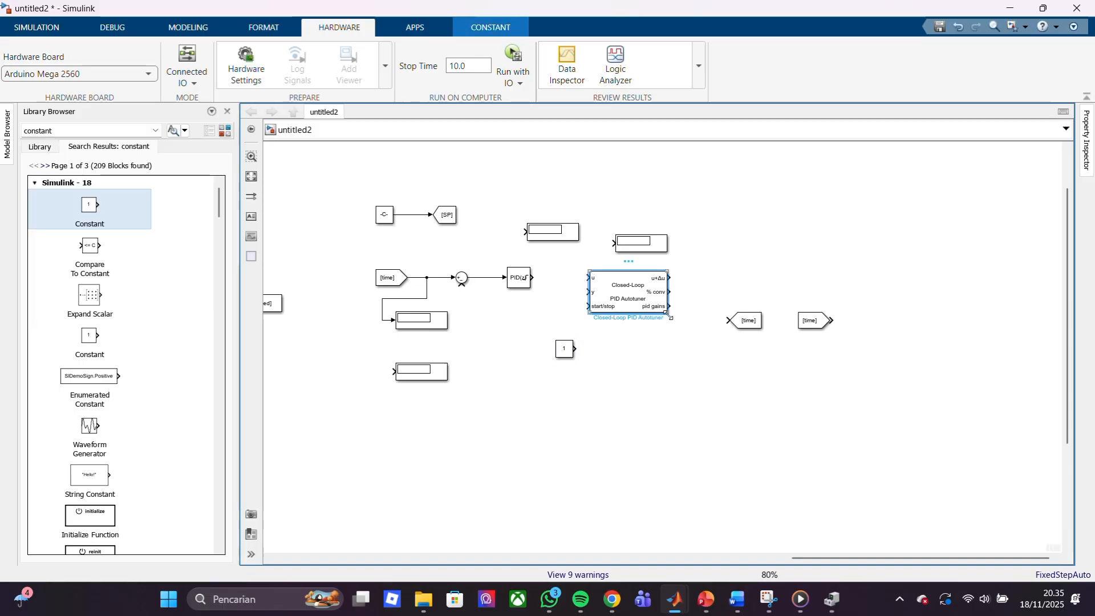
drag(671, 320, 672, 331)
drag(568, 352, 522, 323)
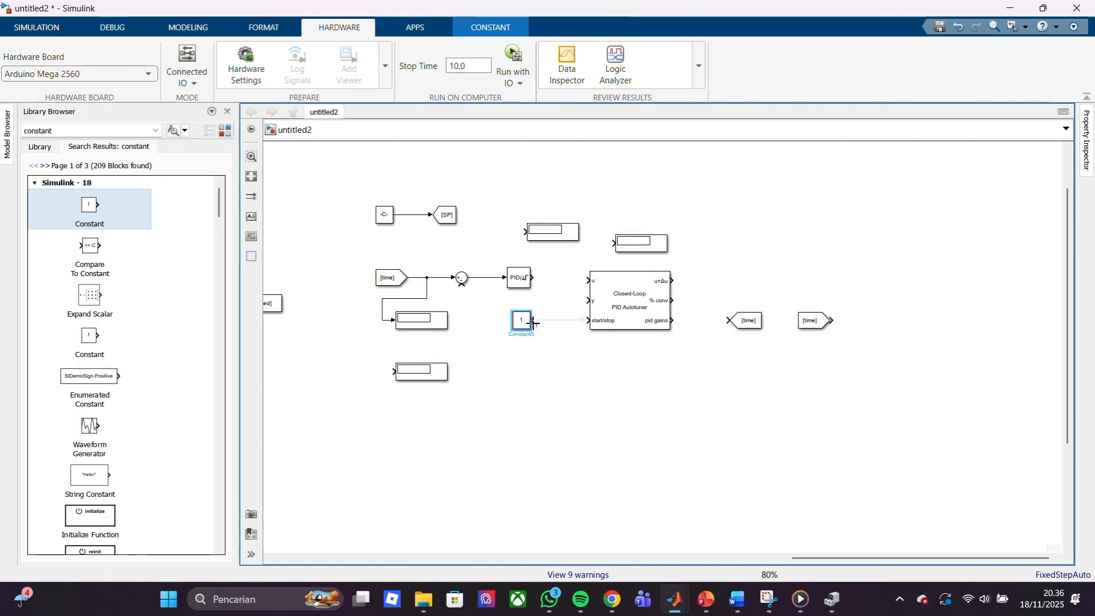
drag(531, 320, 608, 320)
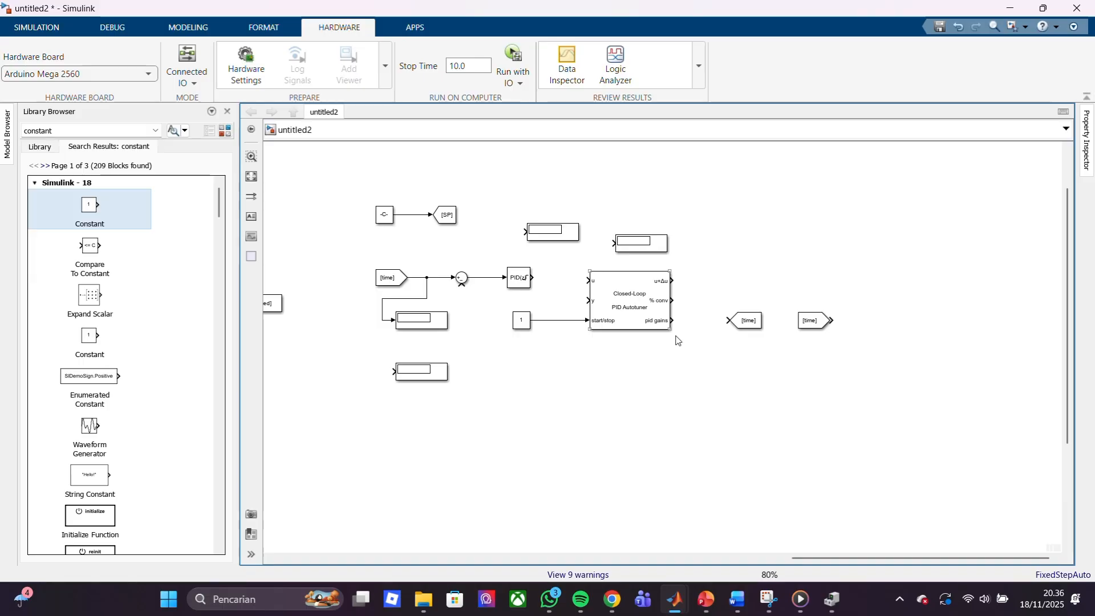
Move the separate time Goto and From blocks up, level with the autotuner's u+Δu output
drag(748, 321, 749, 281)
click(811, 320)
drag(812, 320, 812, 280)
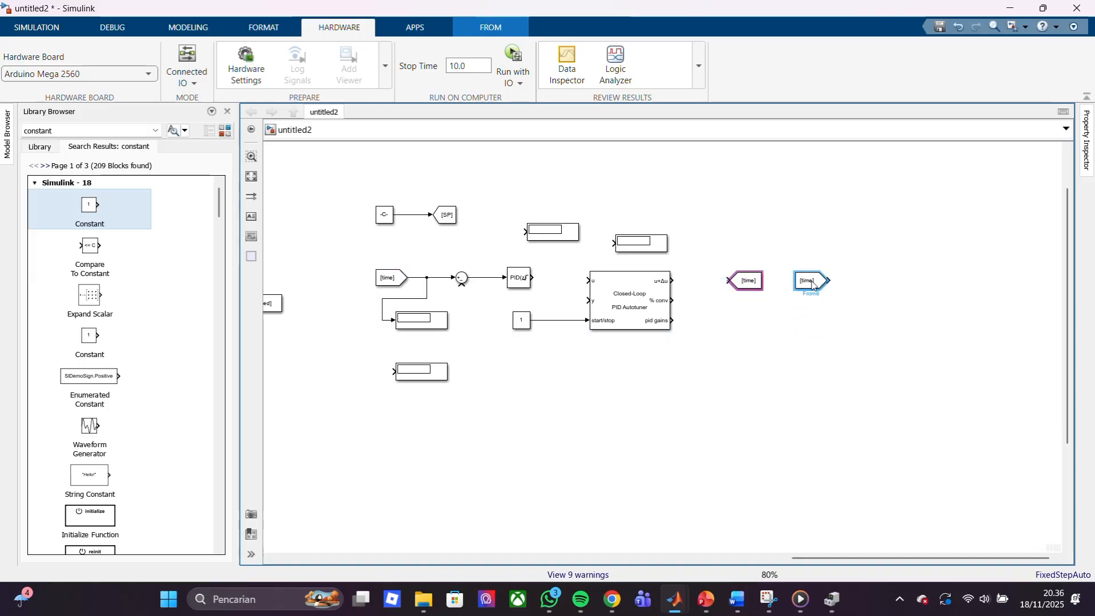
Place a copy of the Display above the autotuner beside its % conv output, and stretch the autotuner slightly taller
click(641, 243)
key(ctrl+c)
key(ctrl+v)
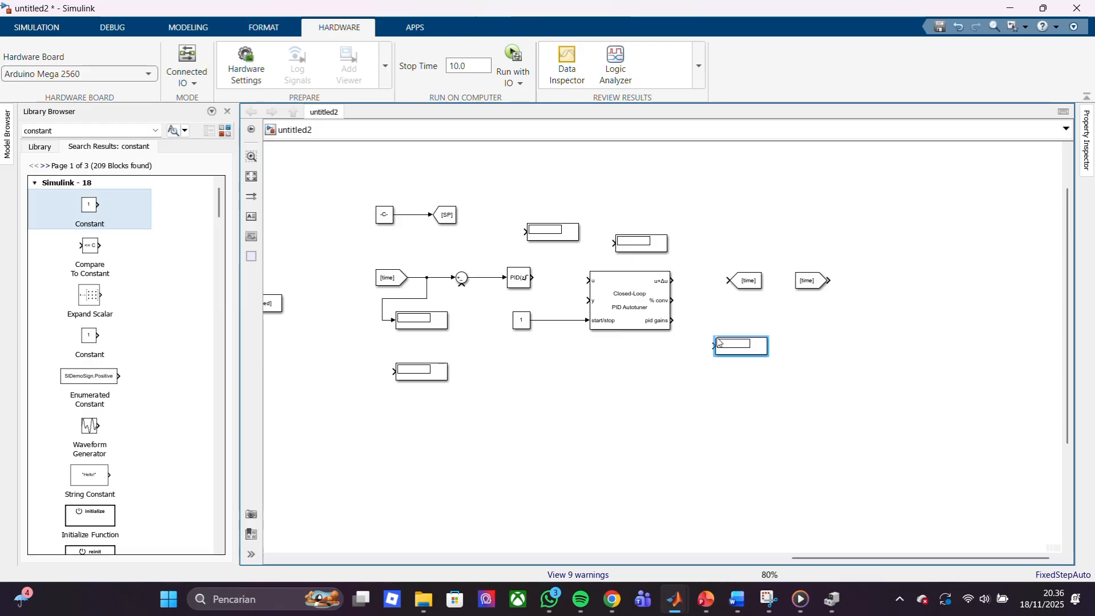
drag(737, 346, 751, 308)
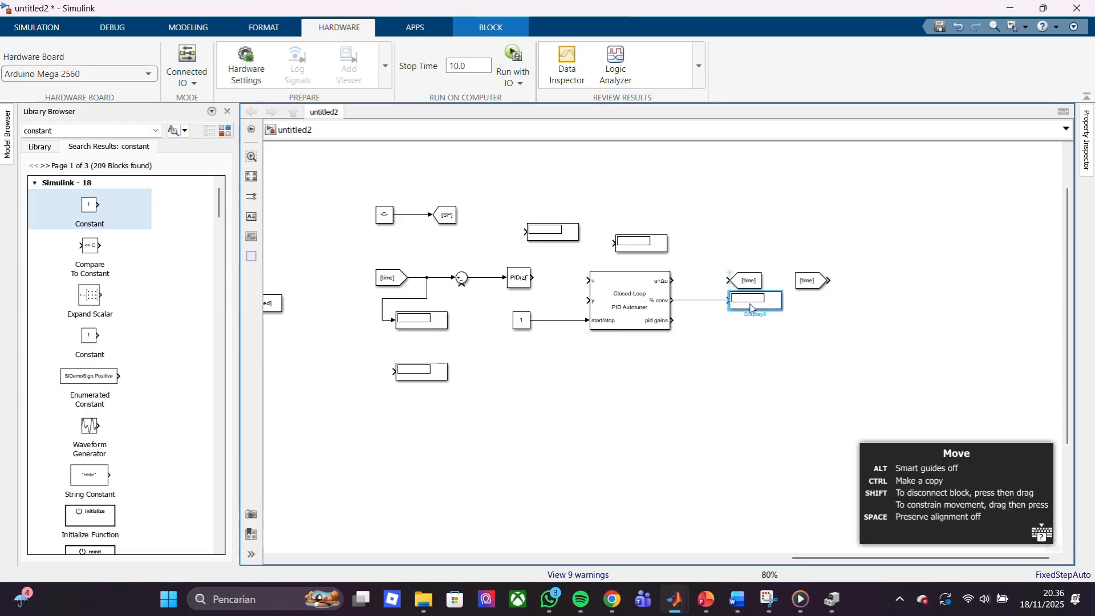
drag(670, 329, 673, 346)
click(748, 316)
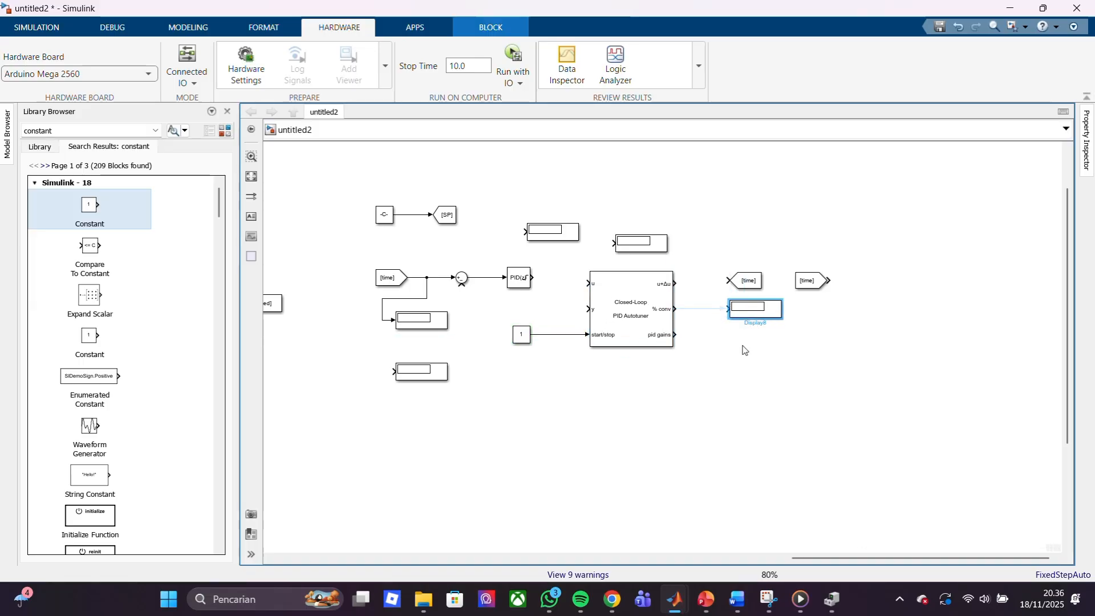
Paste another Display beneath the % conv one, enlarge it into a tall box, and move it closer to the pid gains output
key(ctrl+v)
drag(745, 350, 800, 466)
drag(787, 424, 785, 392)
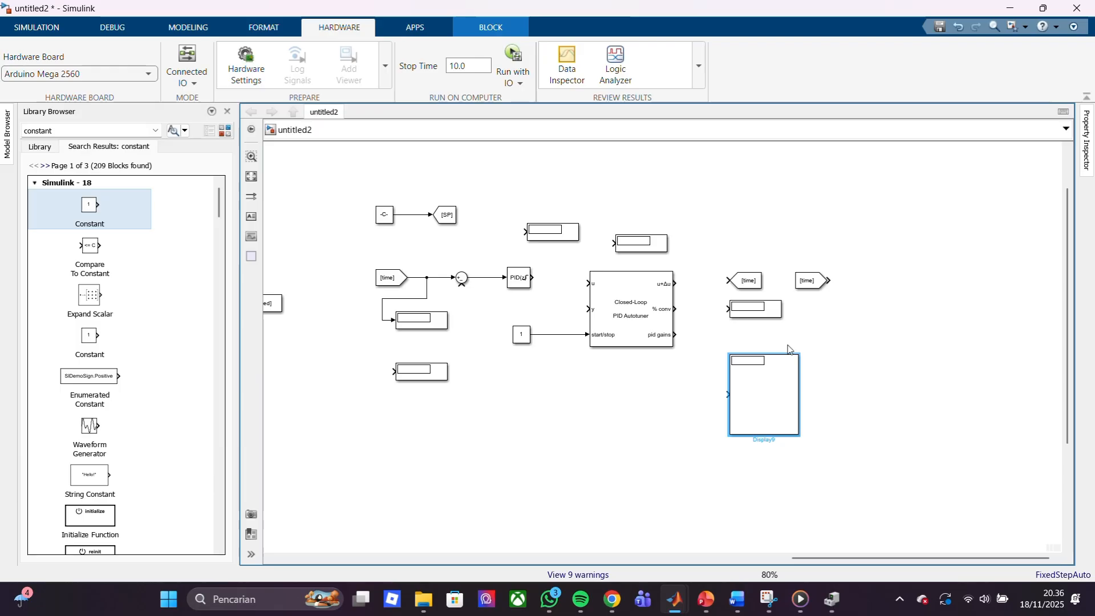
Make the % conv Display slightly taller and paste another Display above the separate time Goto block
click(781, 318)
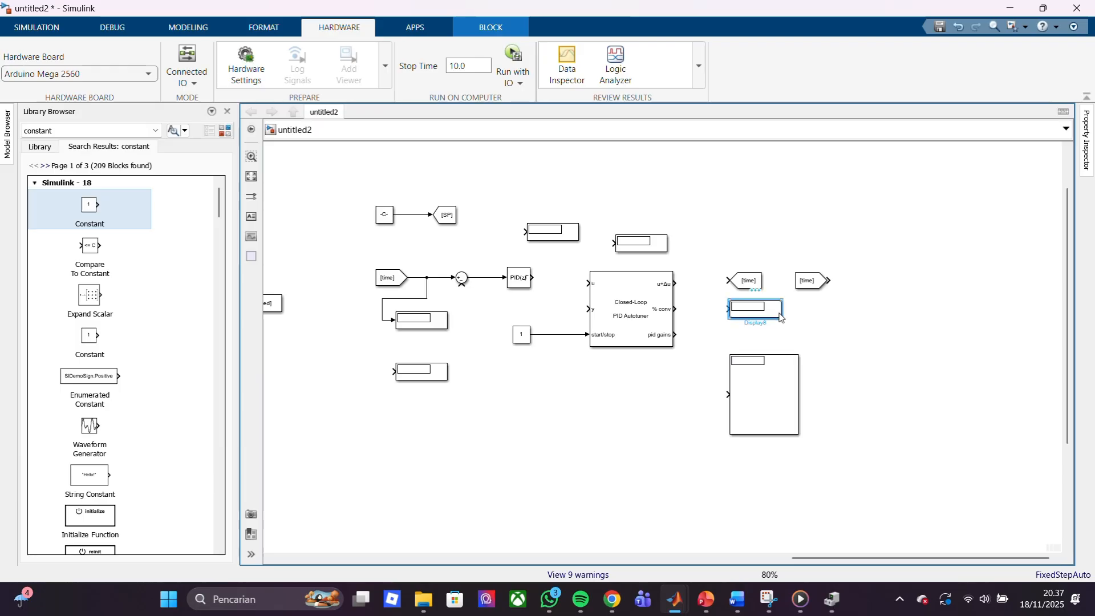
drag(781, 318, 786, 329)
click(832, 331)
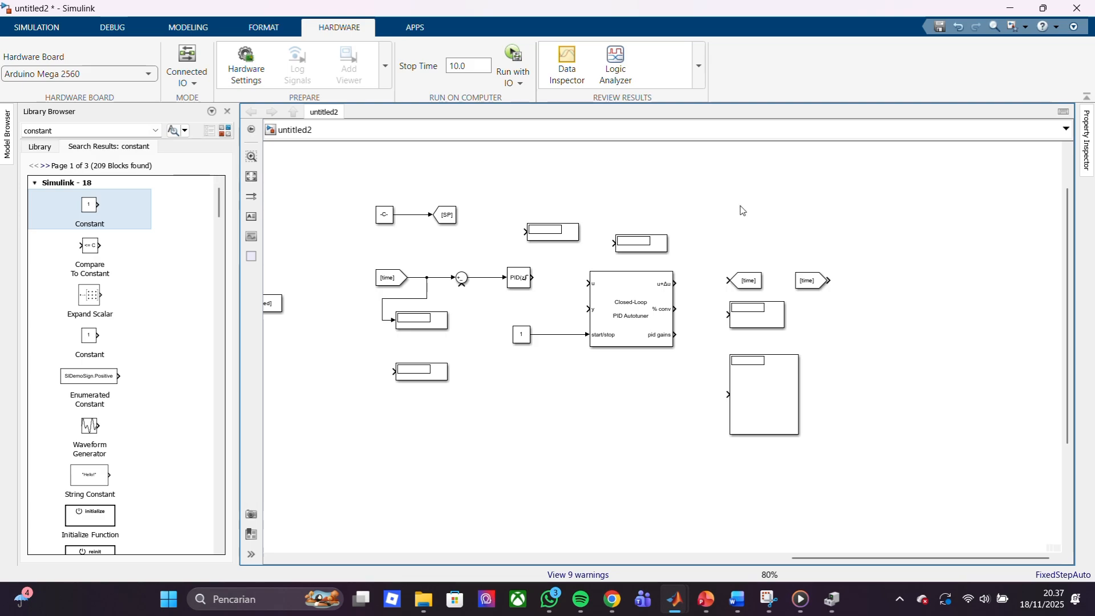
key(ctrl+v)
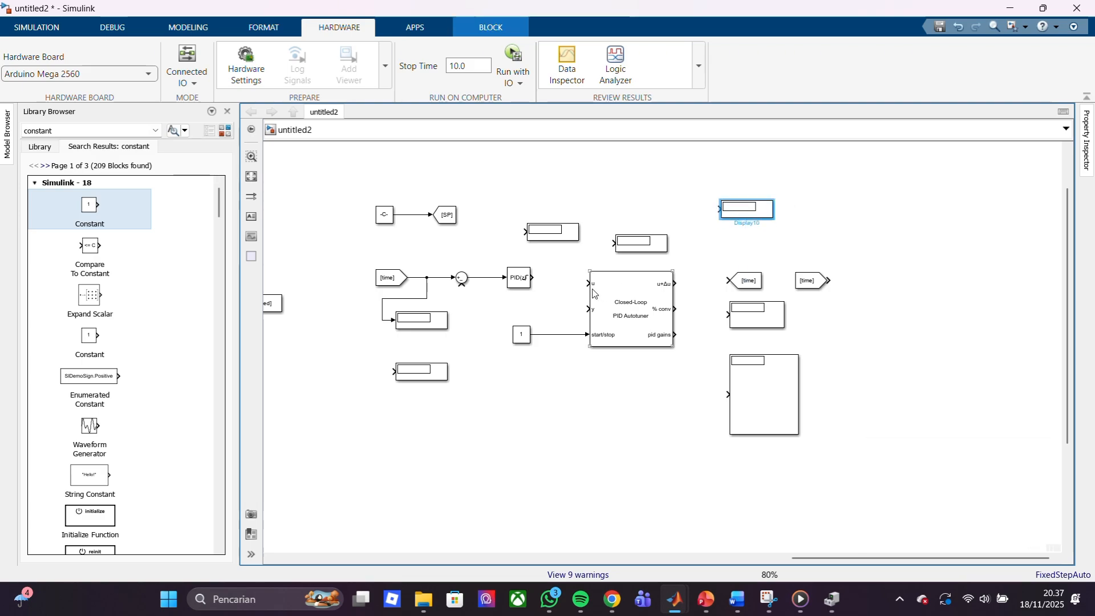
Connect the PID Controller output to the autotuner's u input and enlarge the autotuner slightly
drag(531, 278, 613, 280)
drag(646, 329, 672, 350)
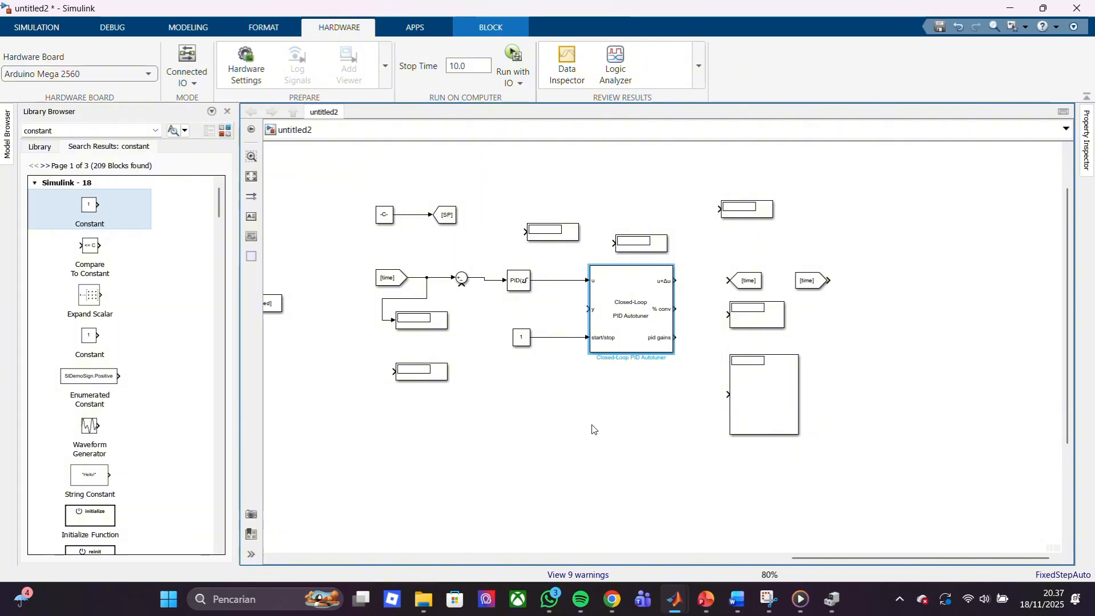
click(107, 131)
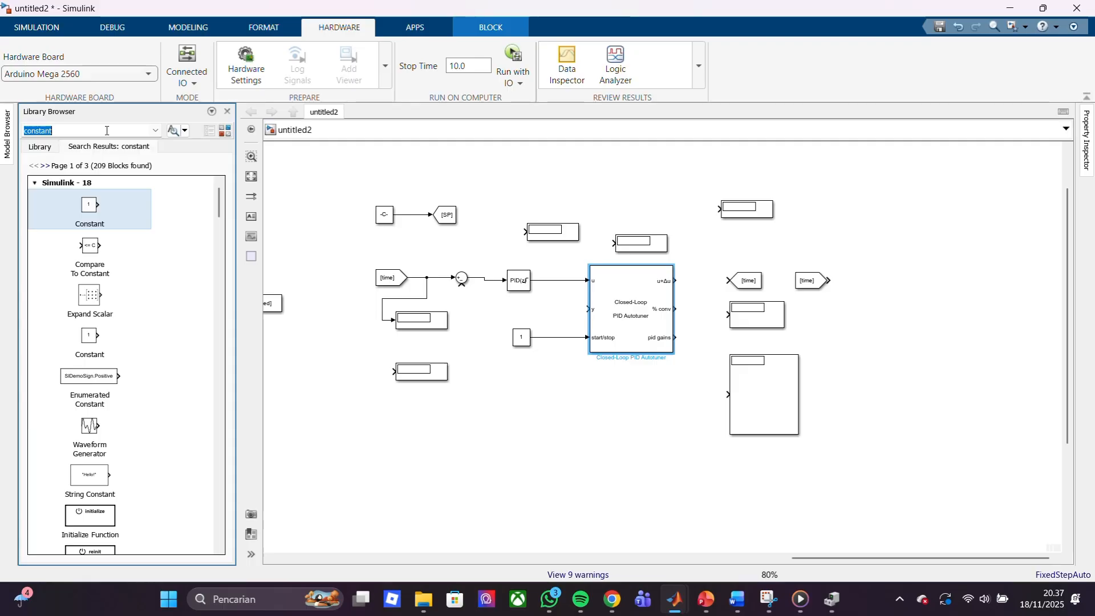
text(sou)
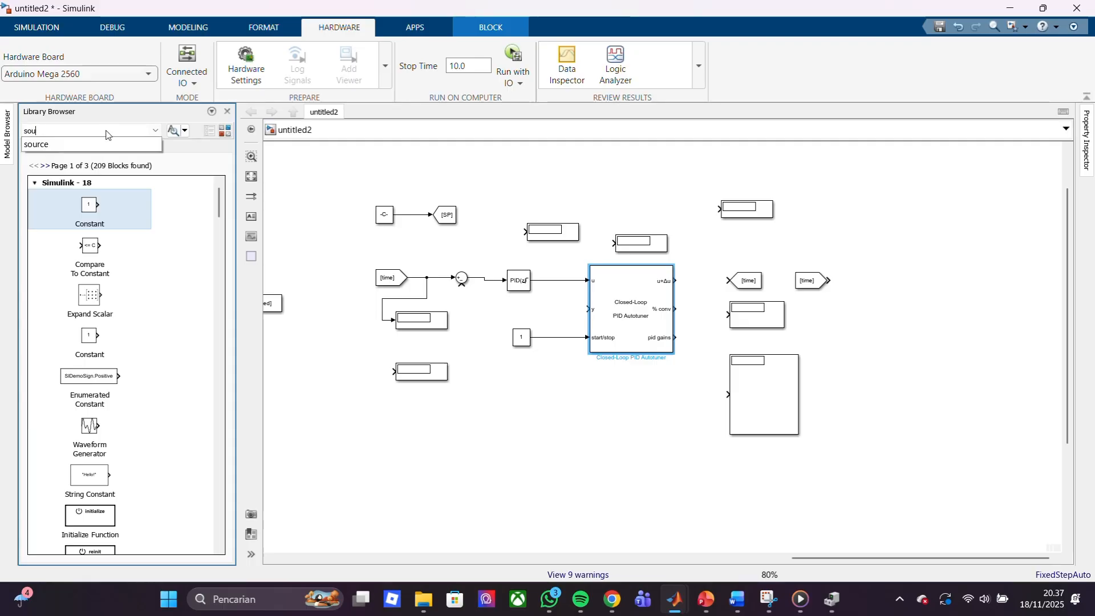
key(BackSpace)
key(BackSpace)
key(BackSpace)
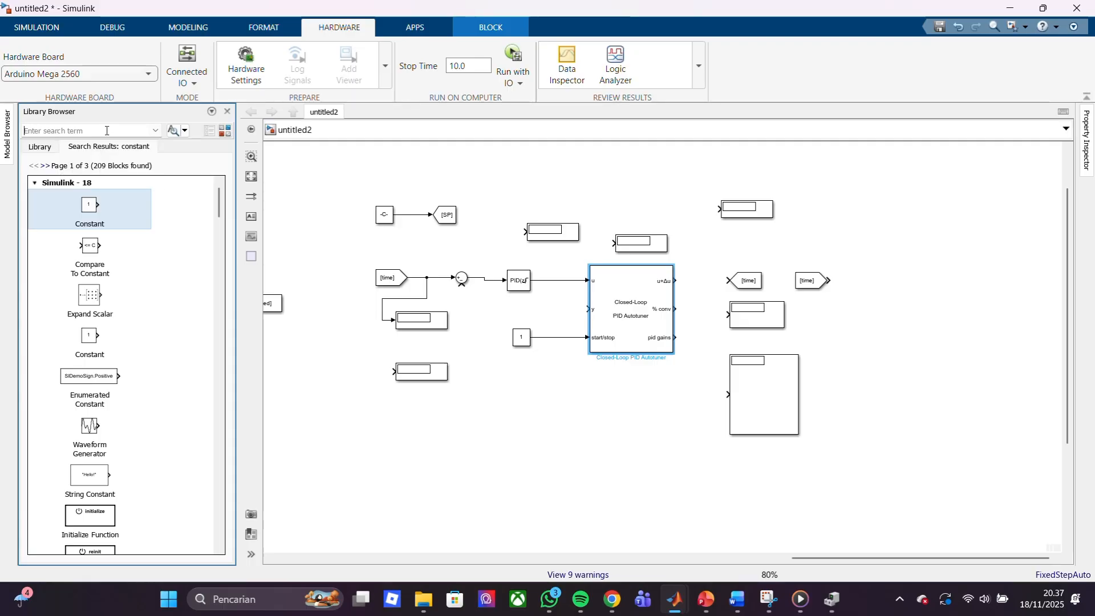
Search the block library for scope and place a Scope block to the right of the separate time From block
text(scopes)
key(Return)
double_click(131, 130)
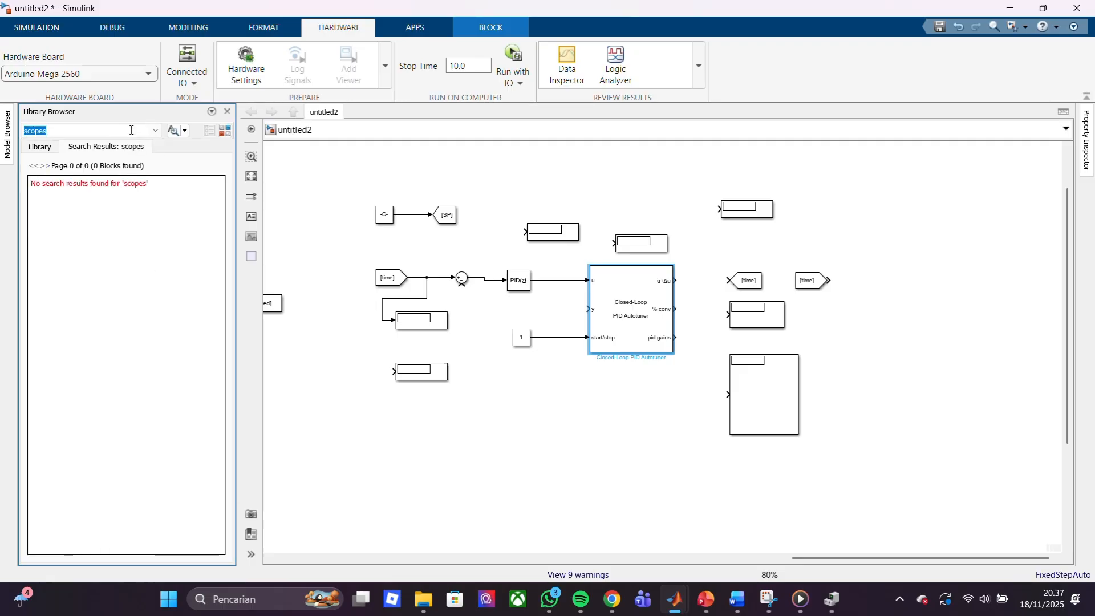
click(89, 130)
key(BackSpace)
key(Return)
key(Return)
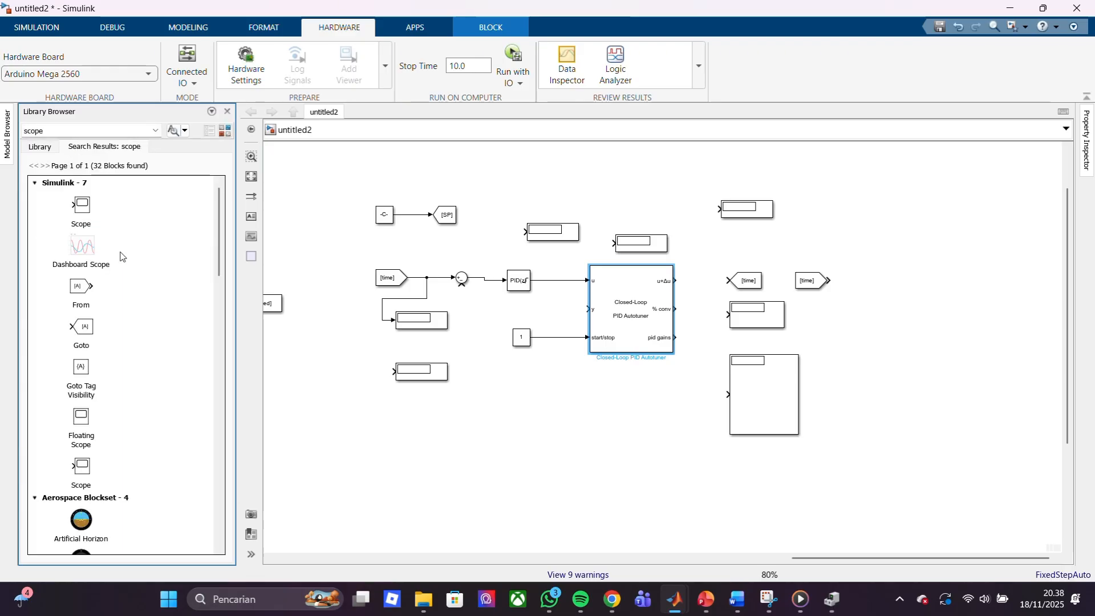
drag(81, 207, 913, 258)
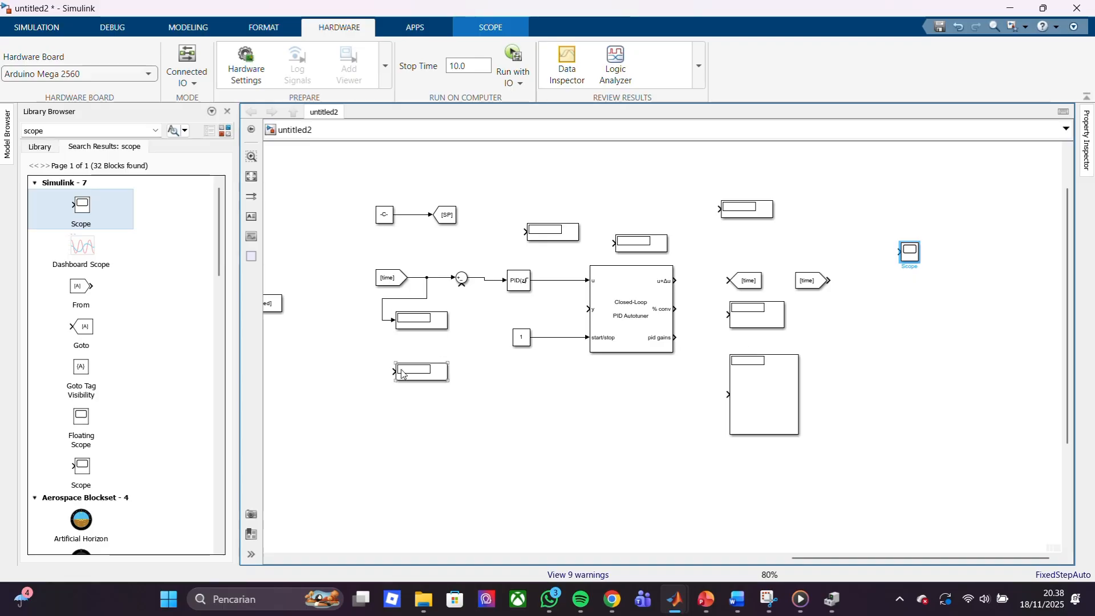
Draw a feedback line between the Sum block's lower input and the Scope input, and remove the stray branch below it
click(468, 312)
drag(461, 284, 889, 279)
click(978, 258)
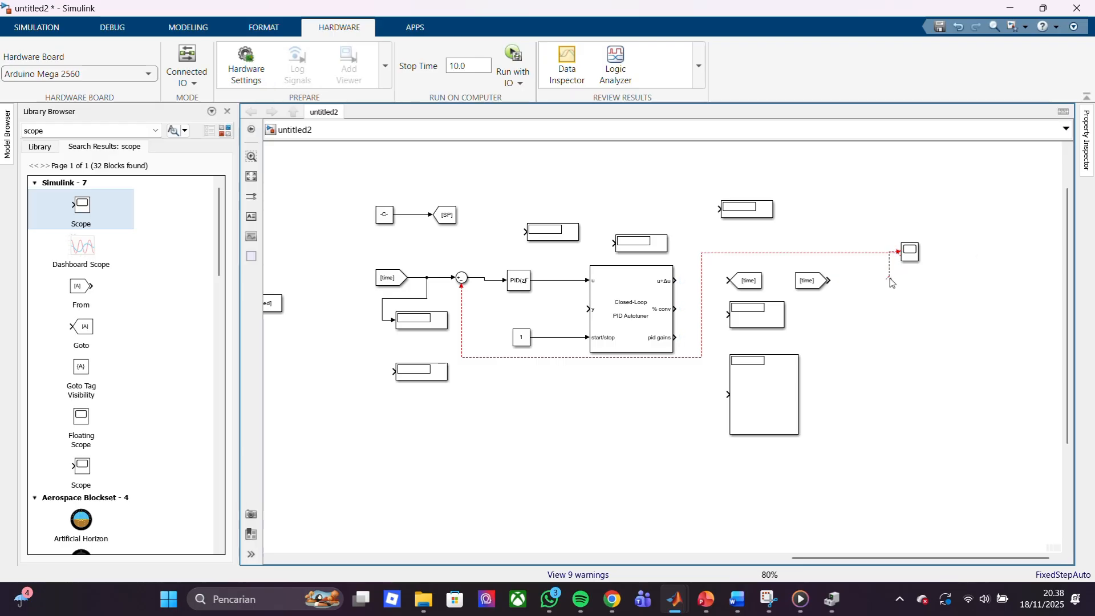
click(889, 277)
key(Delete)
Reroute the feedback line beneath all the blocks and up to the Scope input, and delete the leftover branch there
drag(899, 253, 887, 469)
click(846, 252)
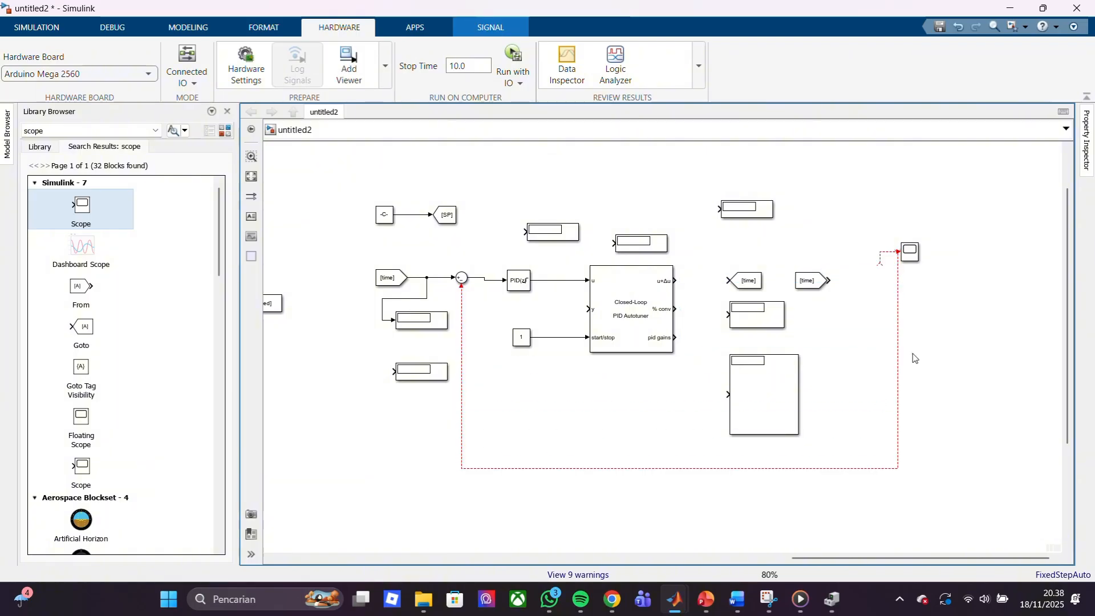
click(880, 257)
key(Delete)
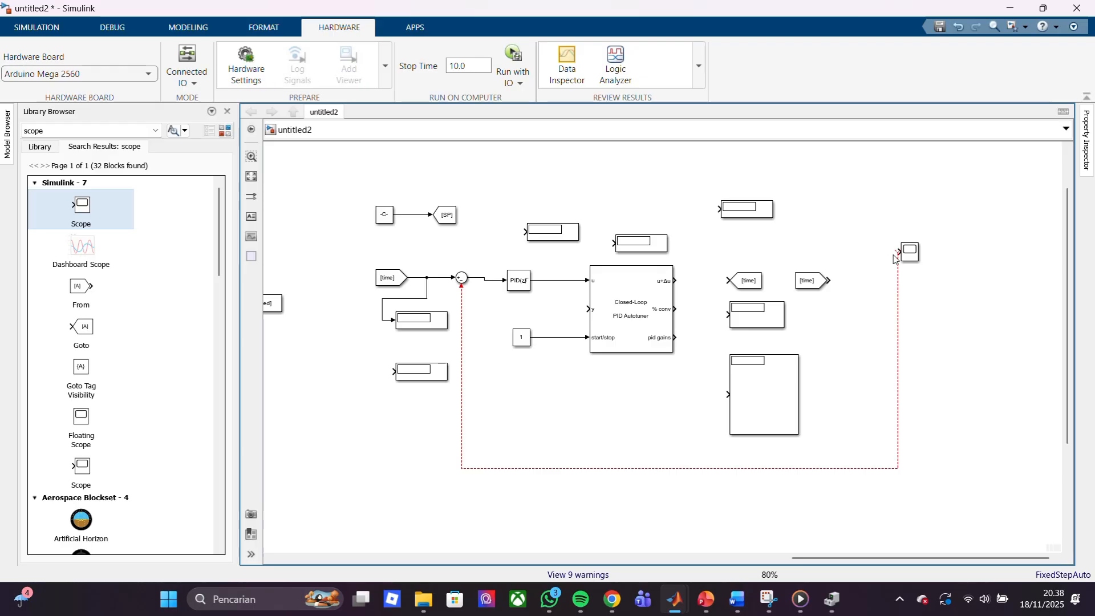
Delete the unconnected feedback line beneath the blocks and the stray branch at the Scope input
click(897, 251)
mouse_move(897, 252)
mouse_down()
mouse_move(875, 261)
mouse_move(883, 285)
mouse_up()
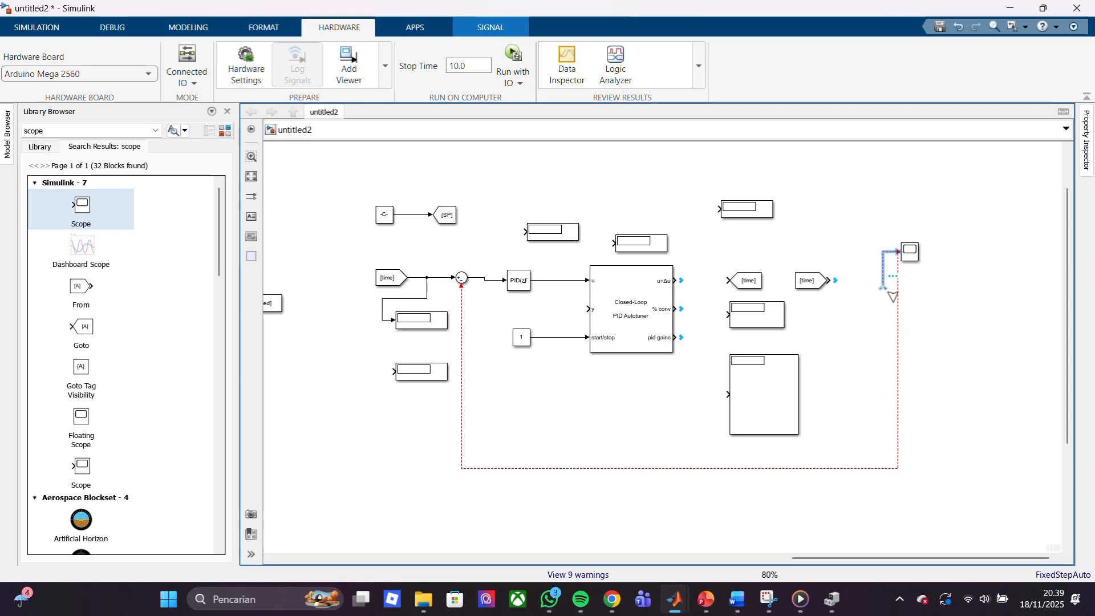
click(883, 286)
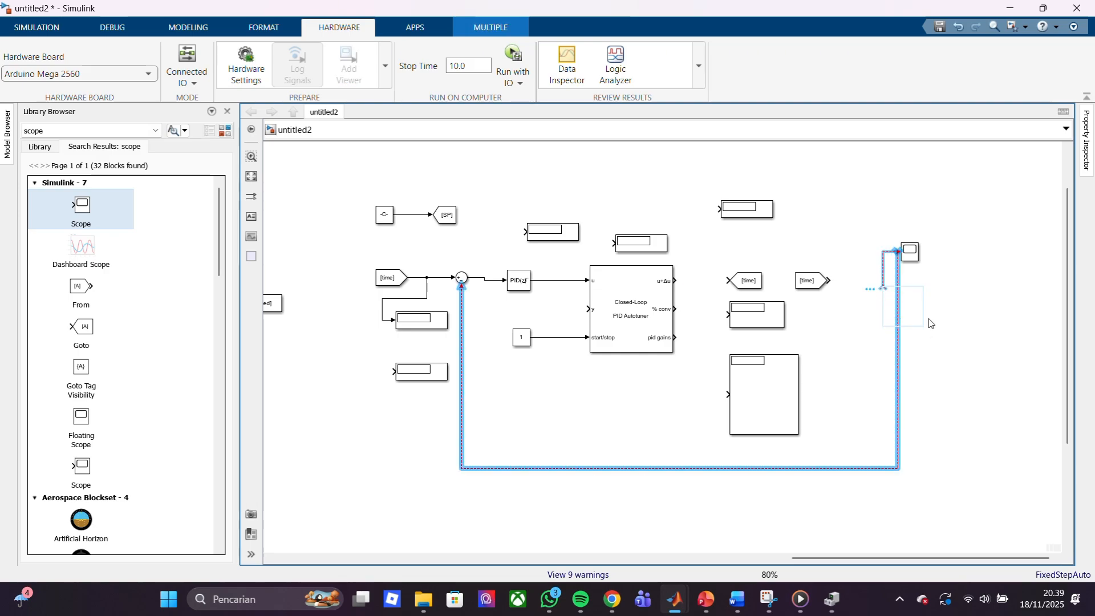
key(Delete)
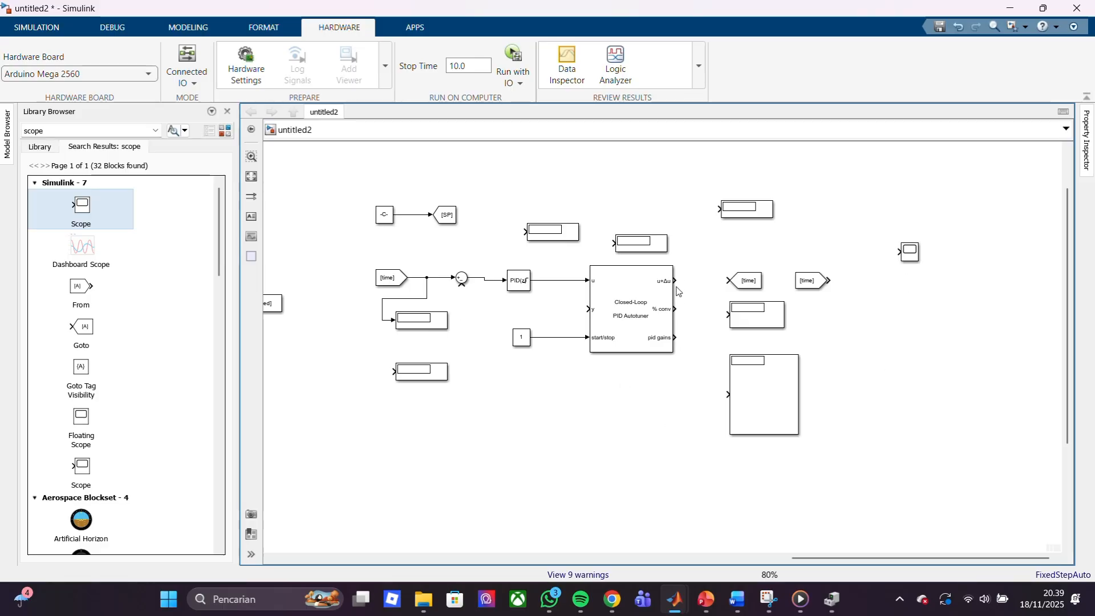
Wire the autotuner's u+Δu output to the time Goto and the Display above it, % conv to the small Display, and pid gains to the large Display
drag(675, 280, 728, 281)
drag(676, 309, 730, 314)
drag(676, 338, 726, 395)
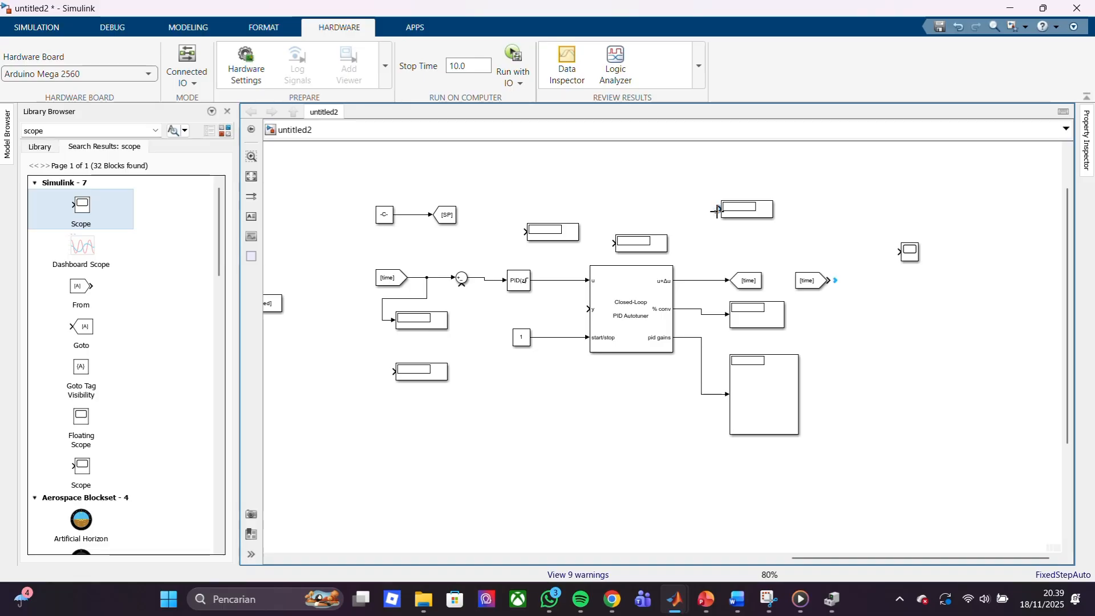
drag(719, 210, 707, 280)
click(707, 212)
drag(706, 211, 703, 210)
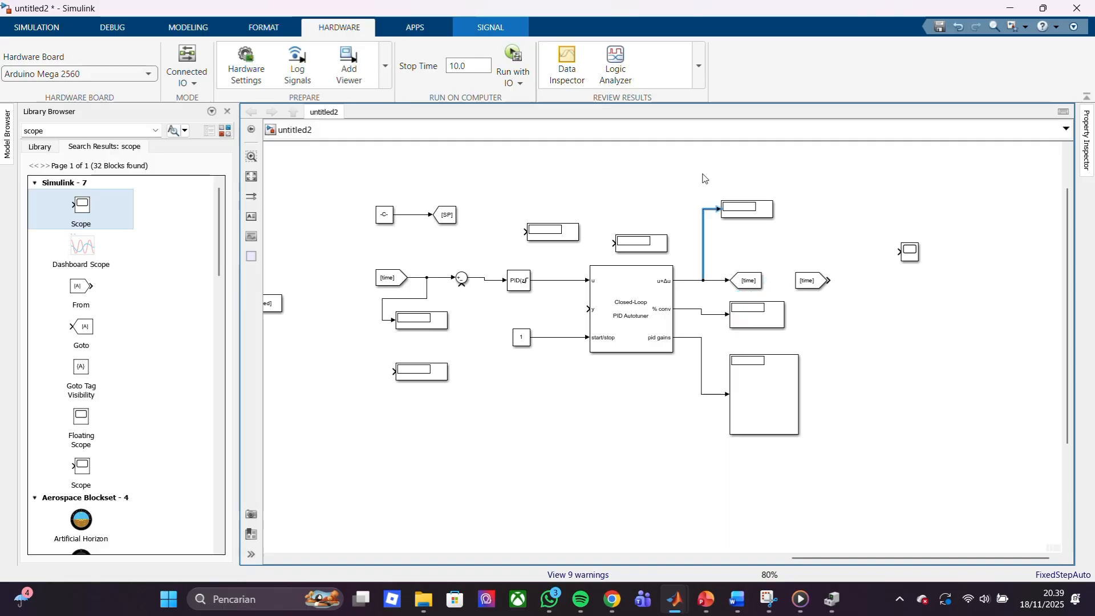
click(899, 250)
click(902, 253)
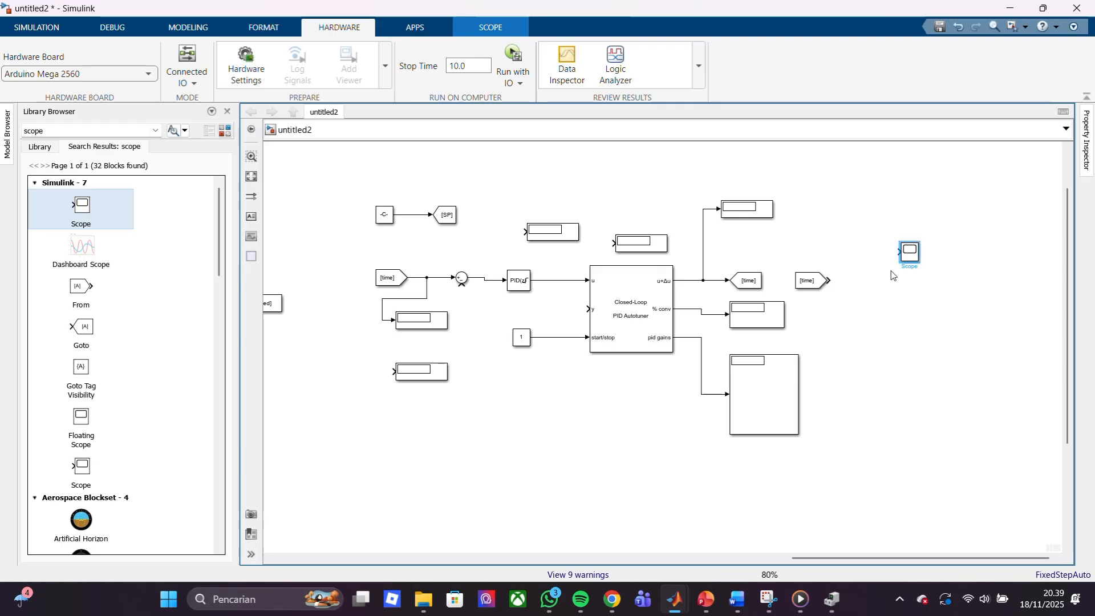
click(752, 282)
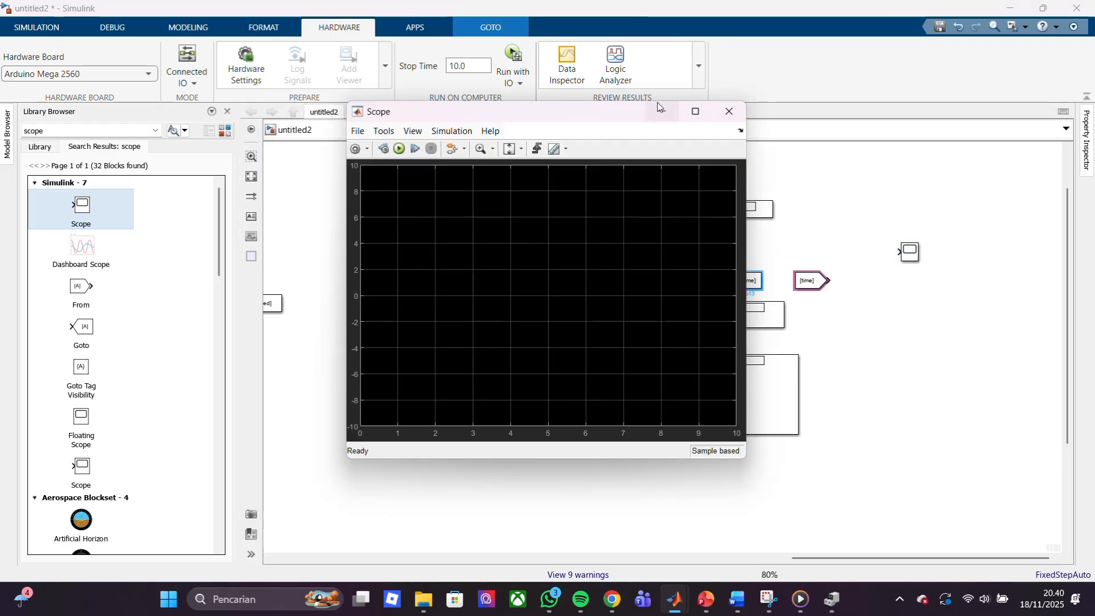
click(664, 116)
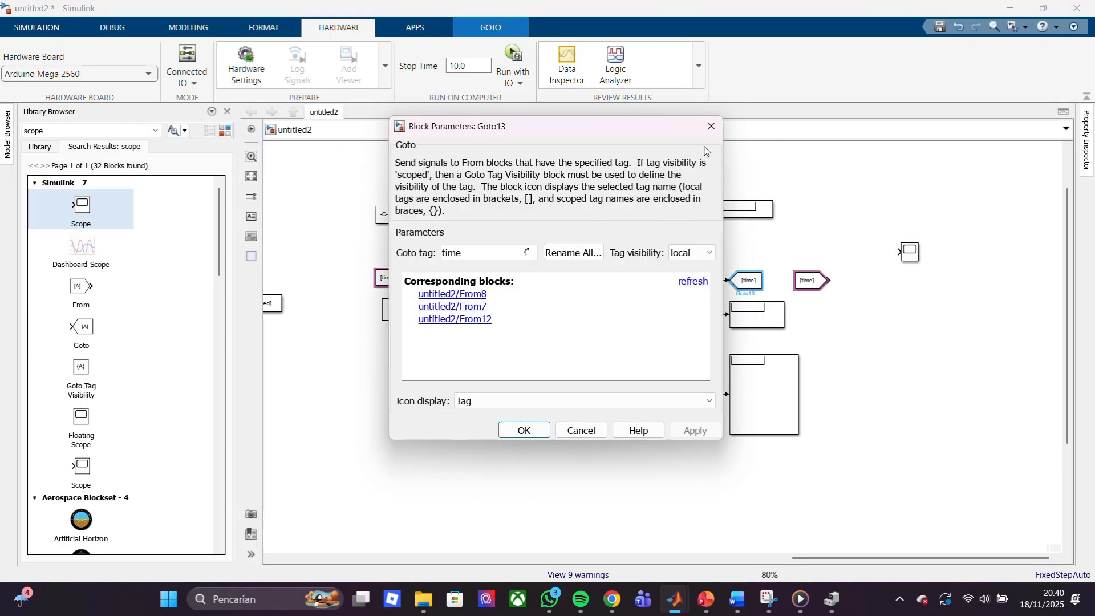
click(713, 129)
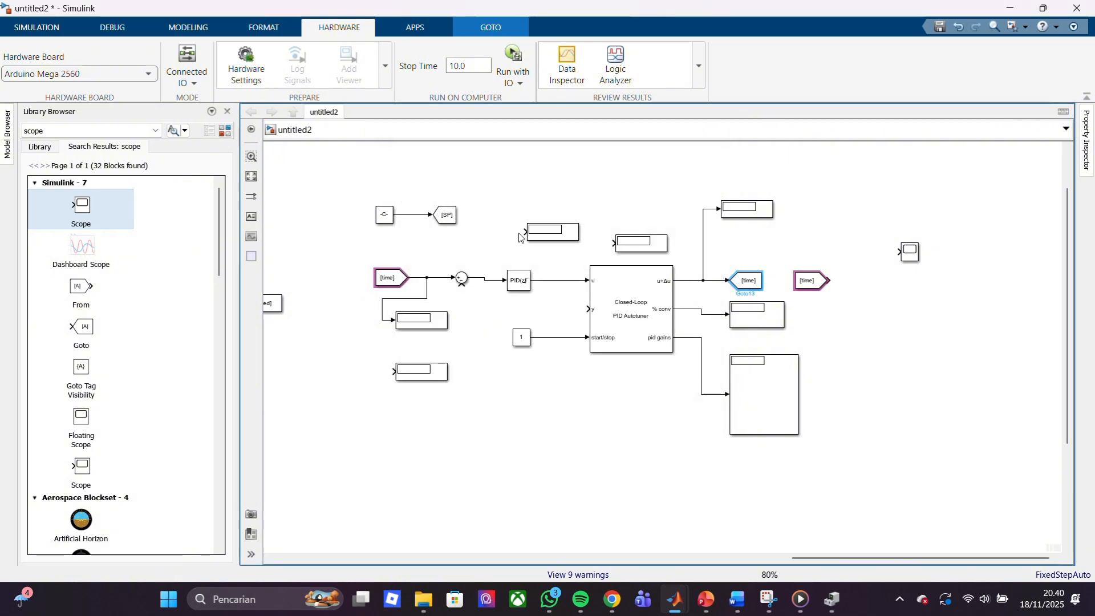
Connect the Display above the PID Controller to the line between the Sum block and the PID Controller
drag(525, 231, 496, 236)
drag(496, 245, 485, 280)
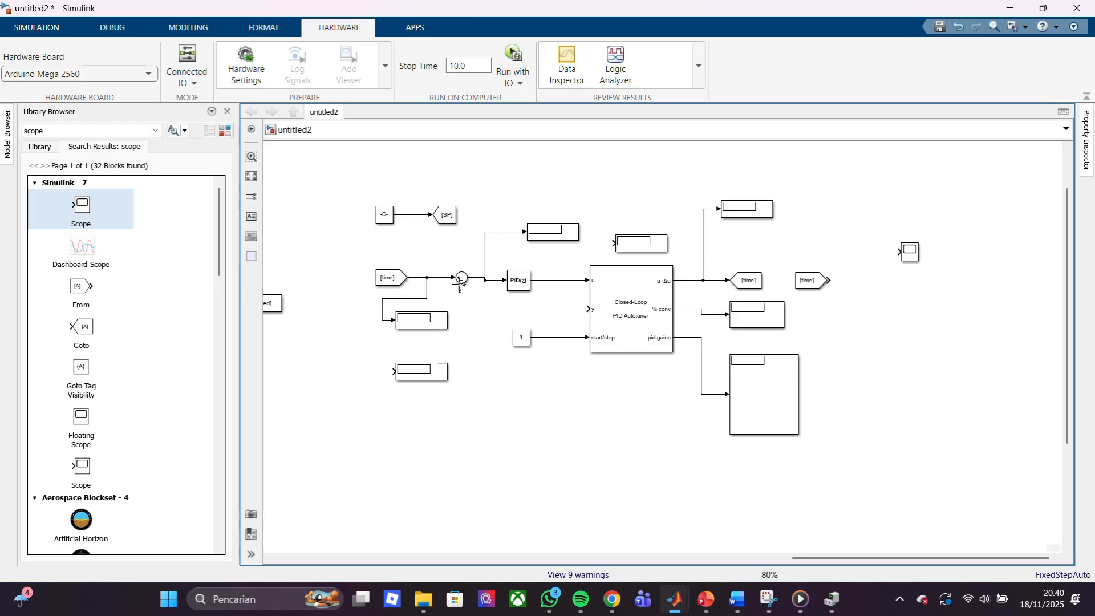
Flip the Scope block horizontally, and flip it back to its original orientation
click(910, 255)
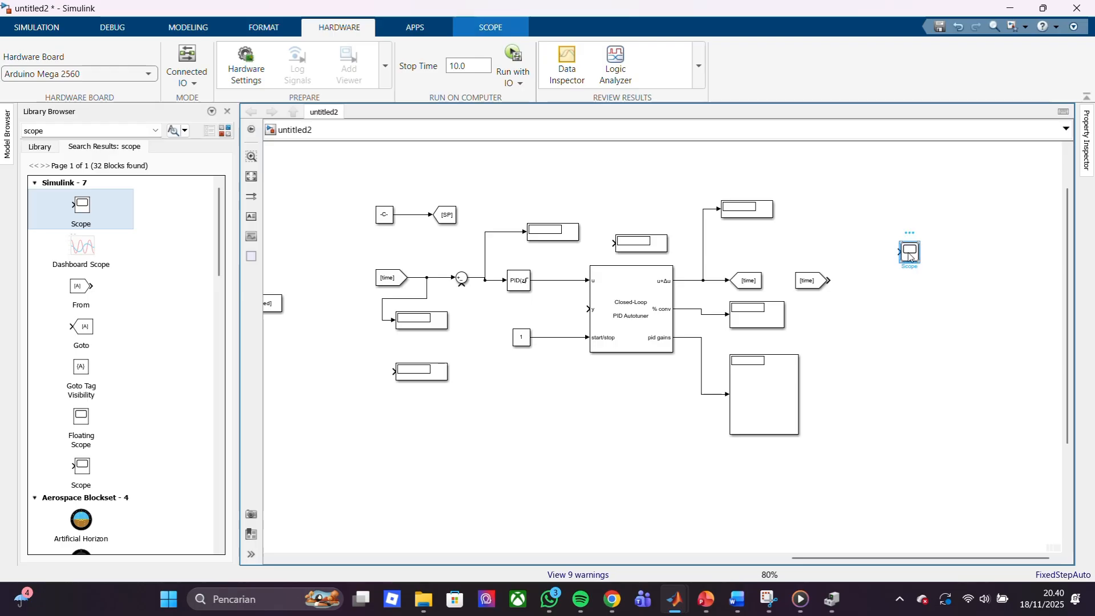
right_click(910, 256)
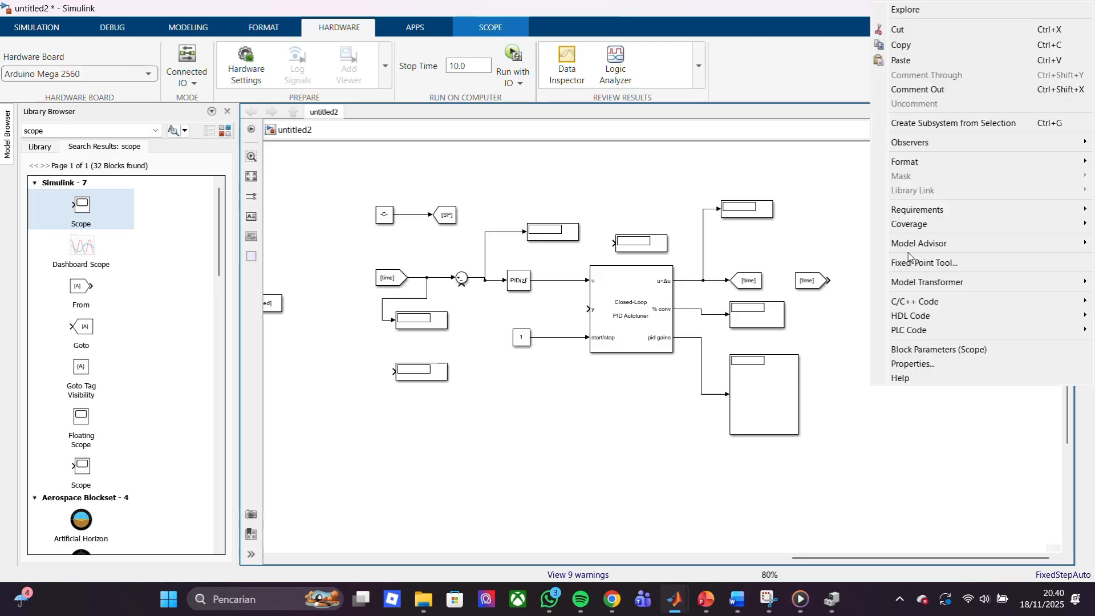
mouse_move(913, 162)
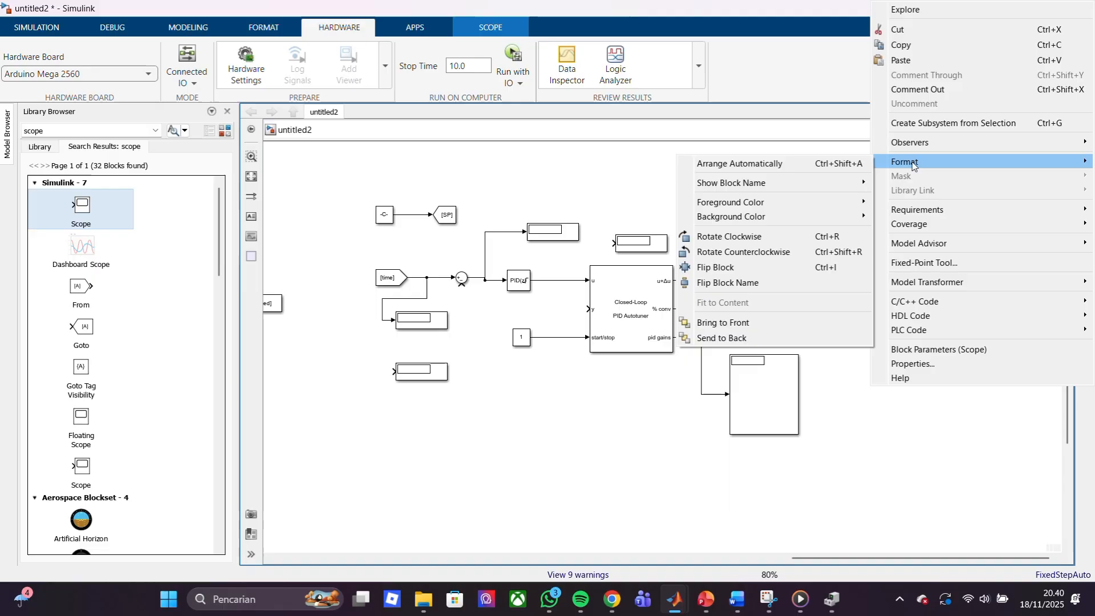
click(786, 267)
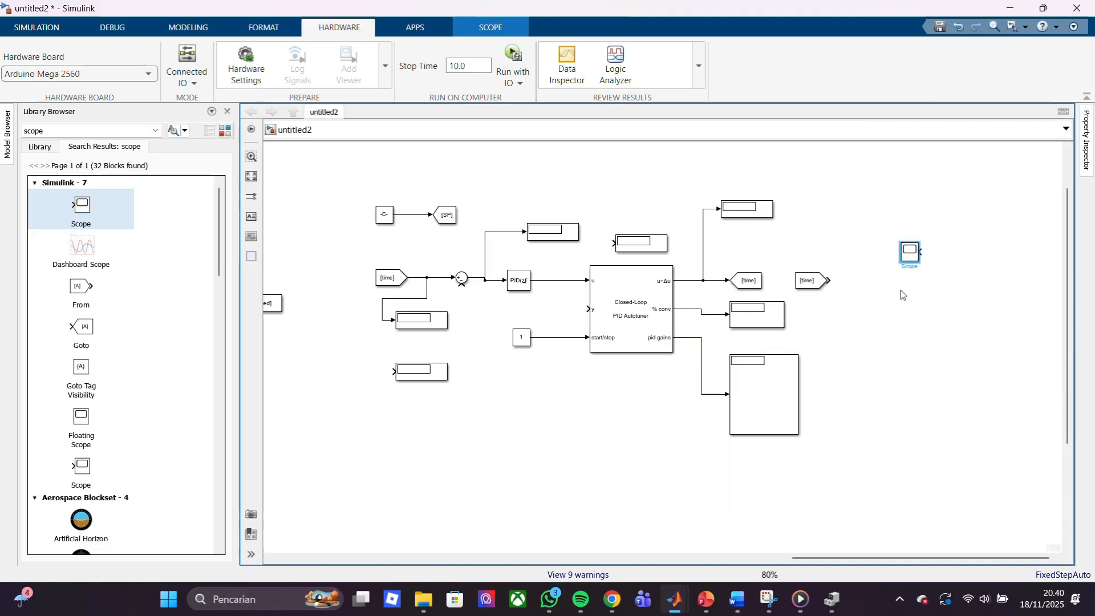
right_click(912, 255)
mouse_move(924, 162)
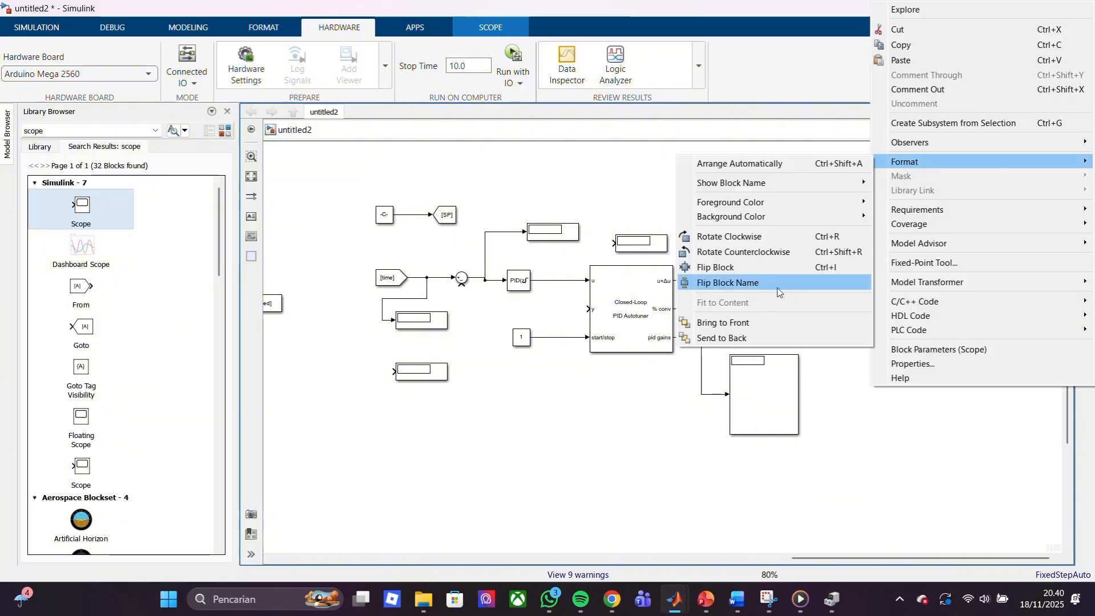
click(764, 270)
Connect the Scope input to the Sum block's output line and route the connection above all the blocks
mouse_move(895, 252)
mouse_down()
mouse_move(880, 350)
mouse_move(809, 462)
mouse_move(575, 435)
mouse_move(449, 341)
mouse_move(459, 288)
mouse_move(534, 183)
mouse_move(467, 228)
mouse_move(476, 280)
mouse_up()
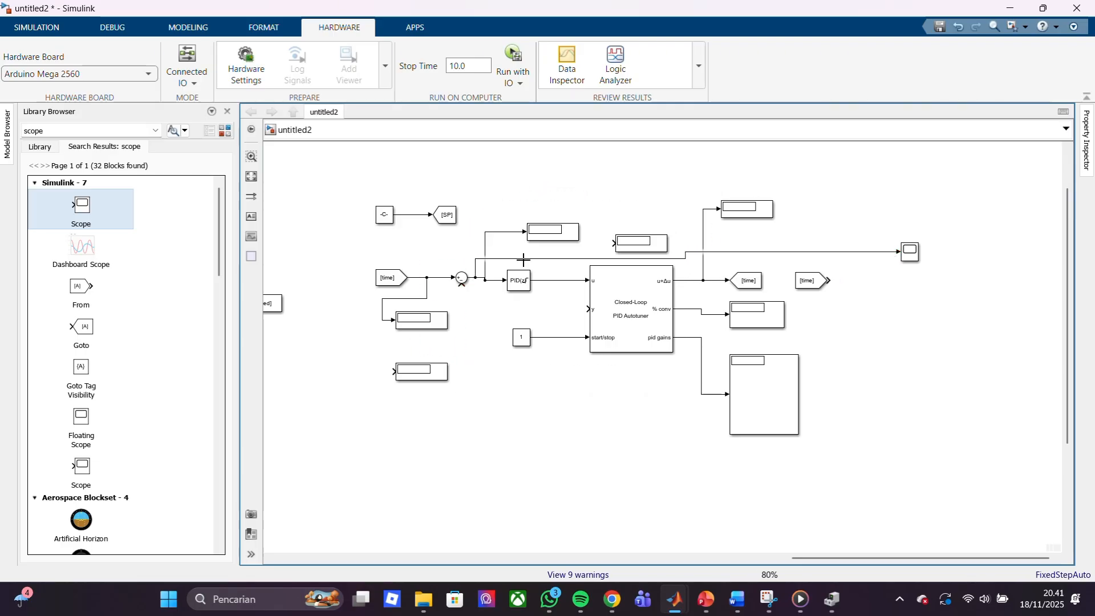
drag(696, 251, 672, 185)
drag(680, 255, 677, 196)
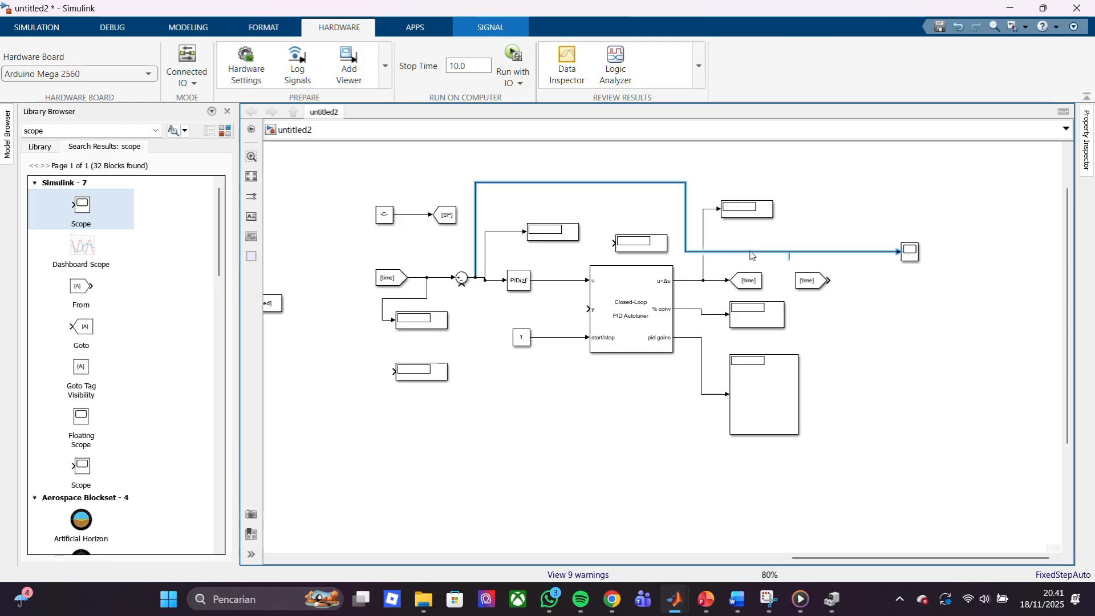
drag(723, 255, 736, 186)
click(902, 216)
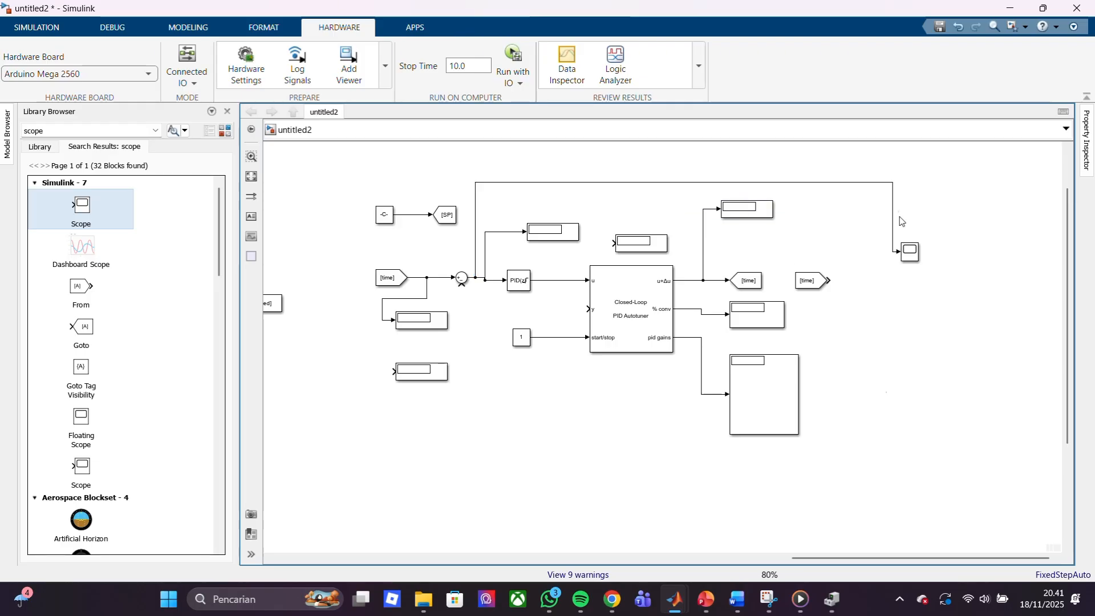
Connect the Display above the autotuner to the PID Controller output line, and the separate time From block to a second Scope input
click(647, 313)
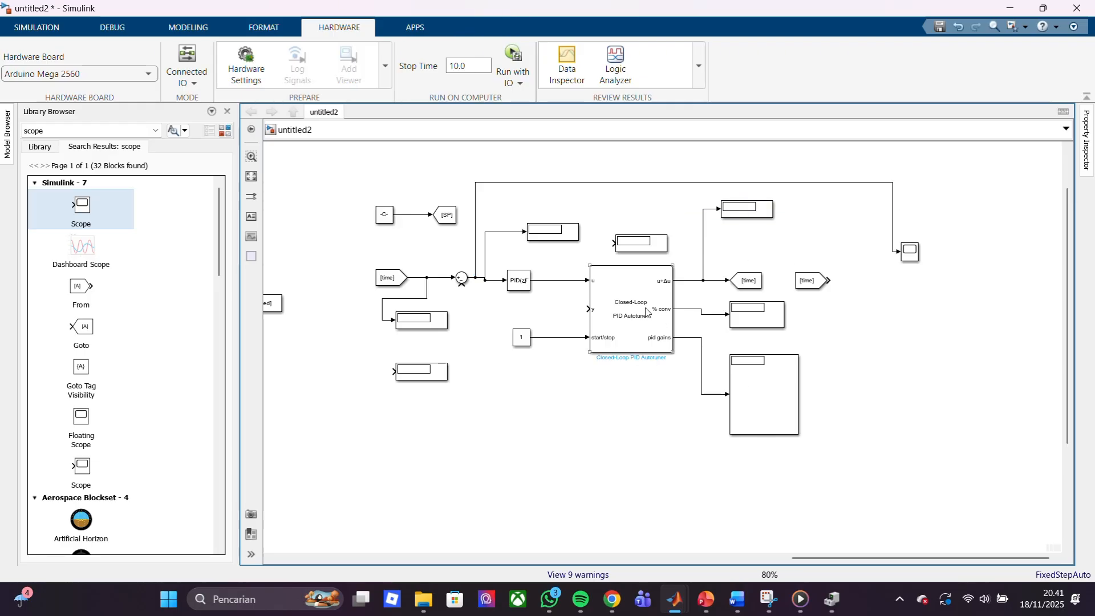
drag(615, 244, 578, 281)
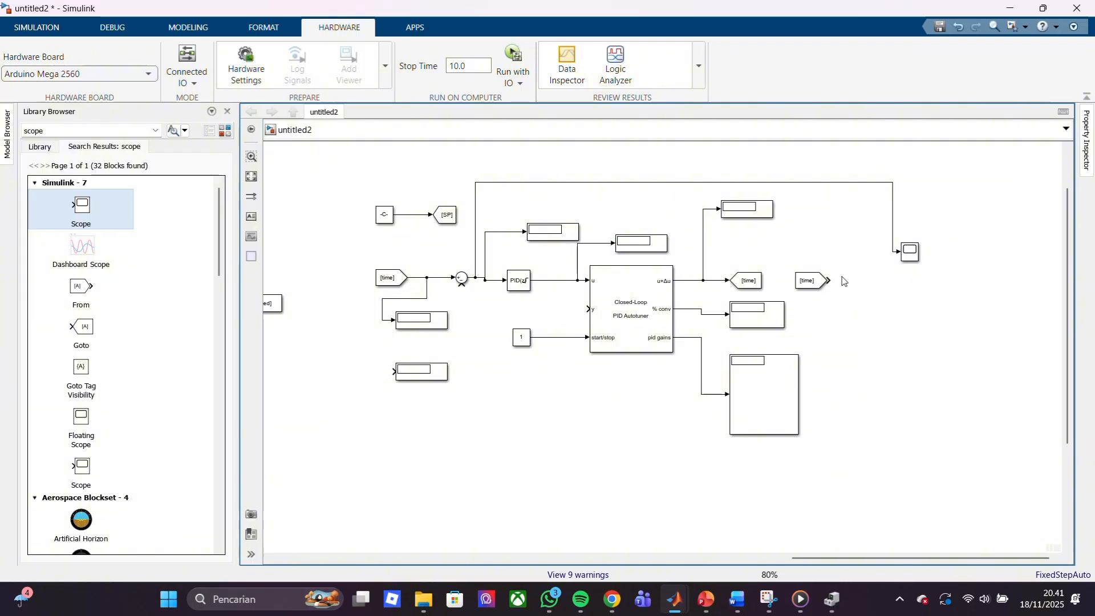
drag(830, 280, 901, 257)
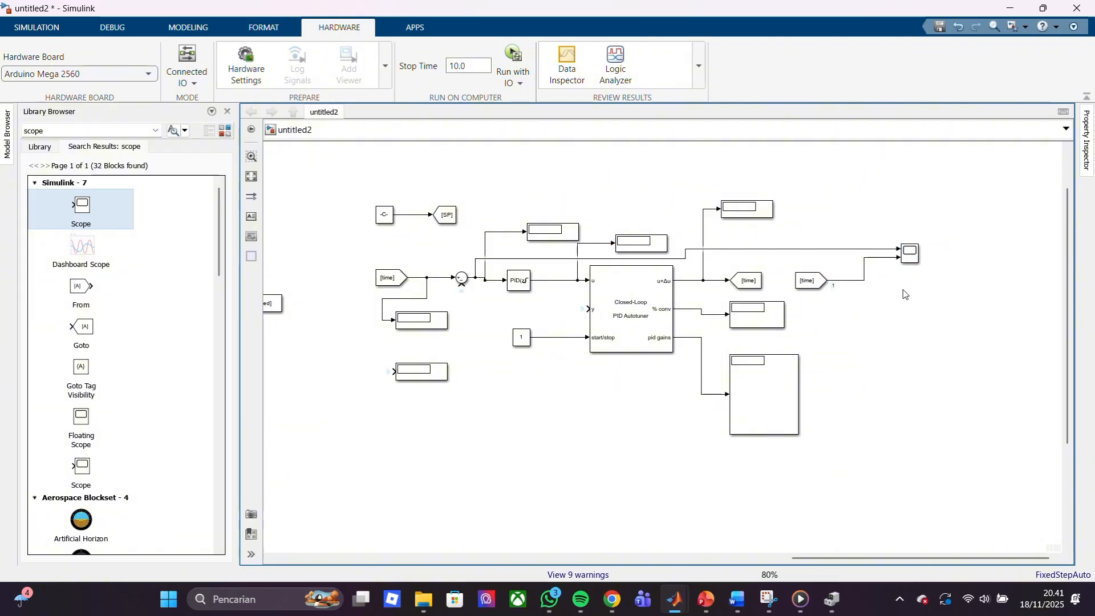
Reroute the line from the Sum output to the first Scope input so that it runs above all the blocks
click(701, 250)
mouse_move(701, 249)
mouse_down()
mouse_move(687, 215)
mouse_move(687, 242)
mouse_up()
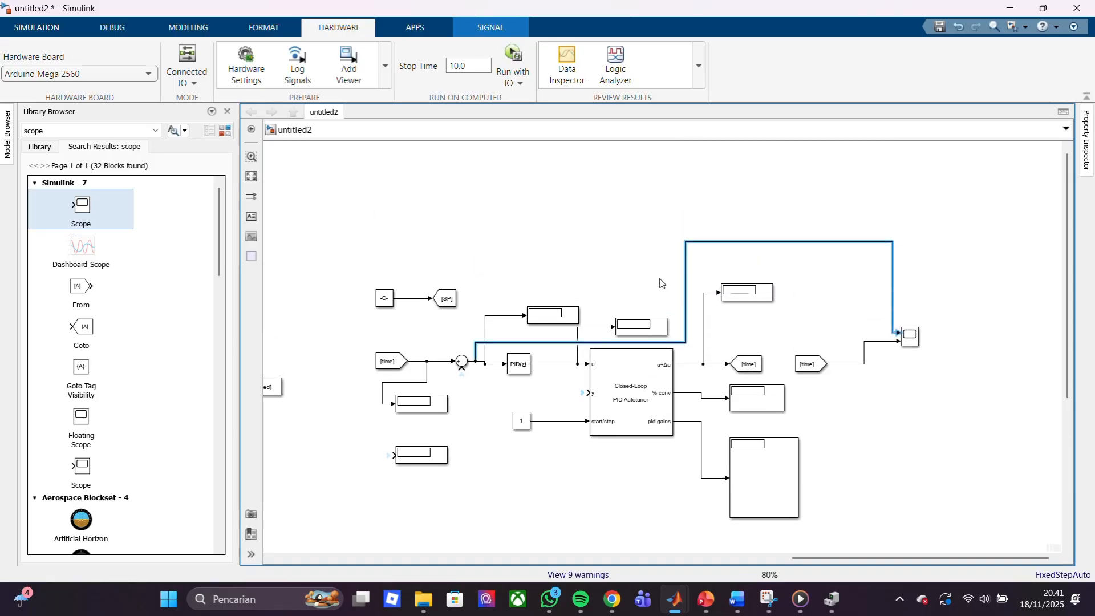
drag(626, 346, 614, 247)
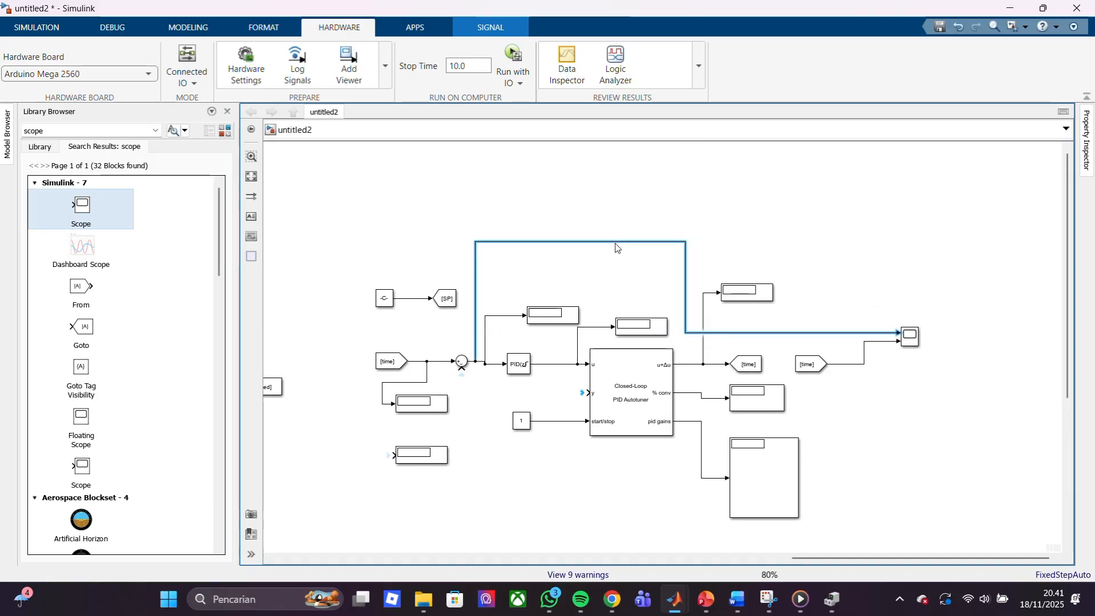
drag(730, 334, 727, 243)
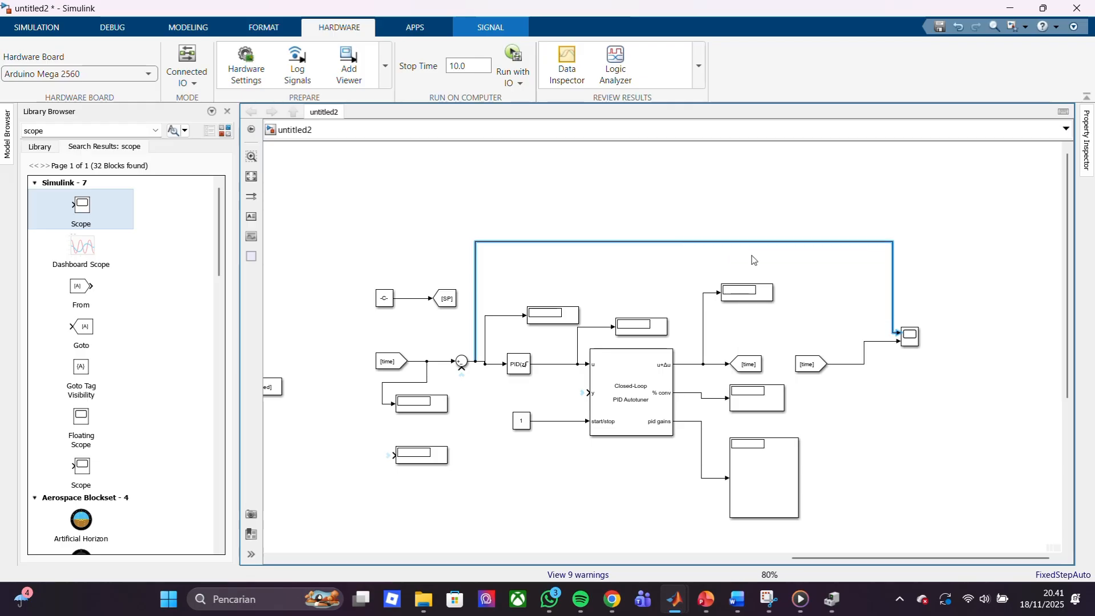
click(750, 257)
Set the tag of the From block feeding the Sum to SP, and move the % conv Display up to straighten its line
drag(1069, 306, 1071, 366)
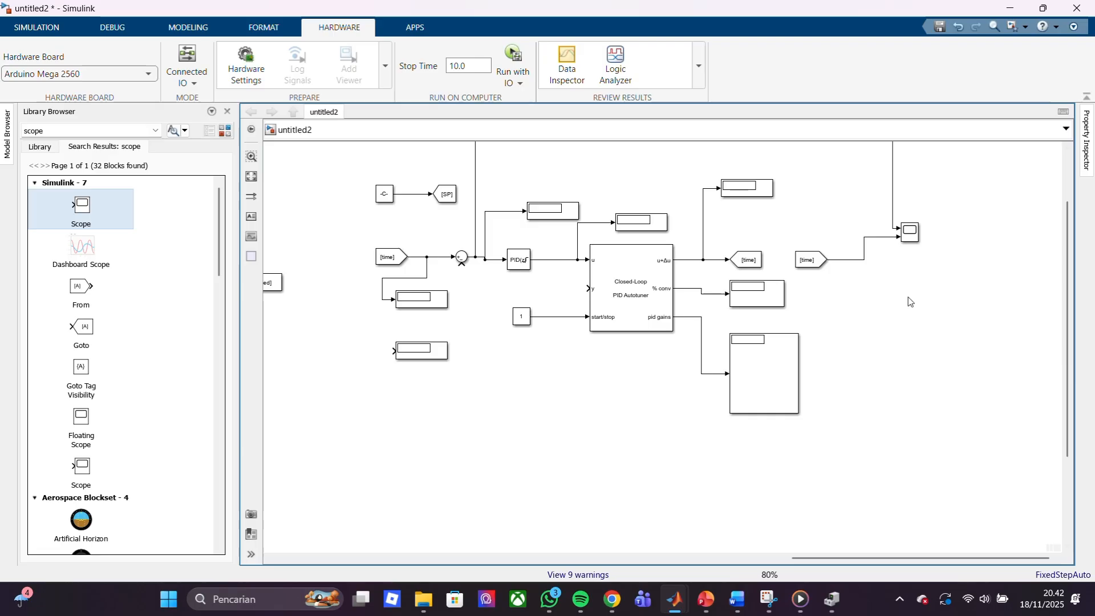
double_click(387, 258)
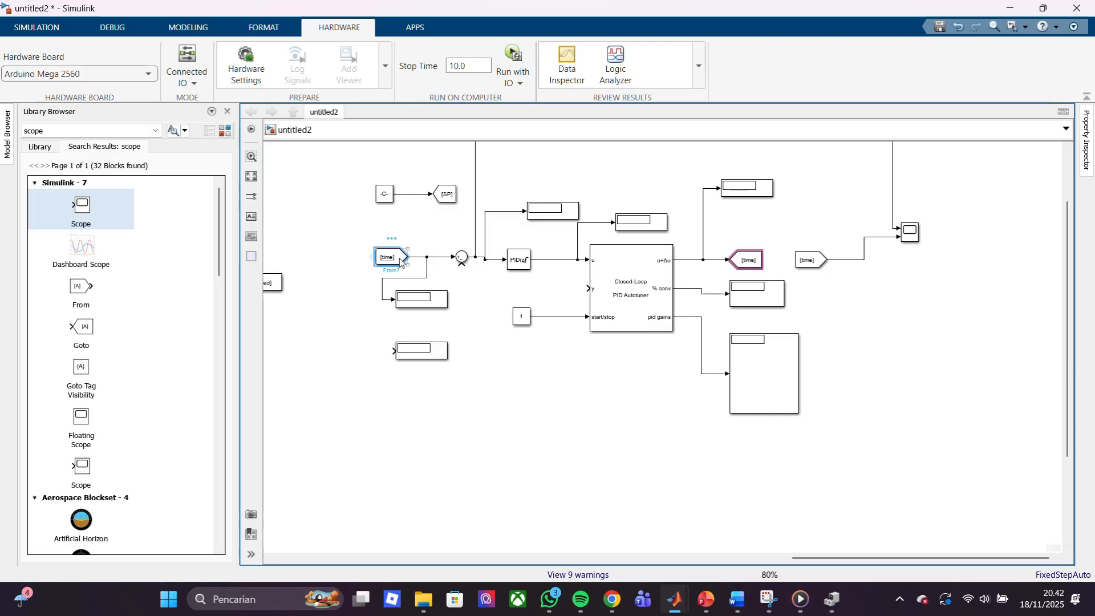
double_click(497, 268)
key(BackSpace)
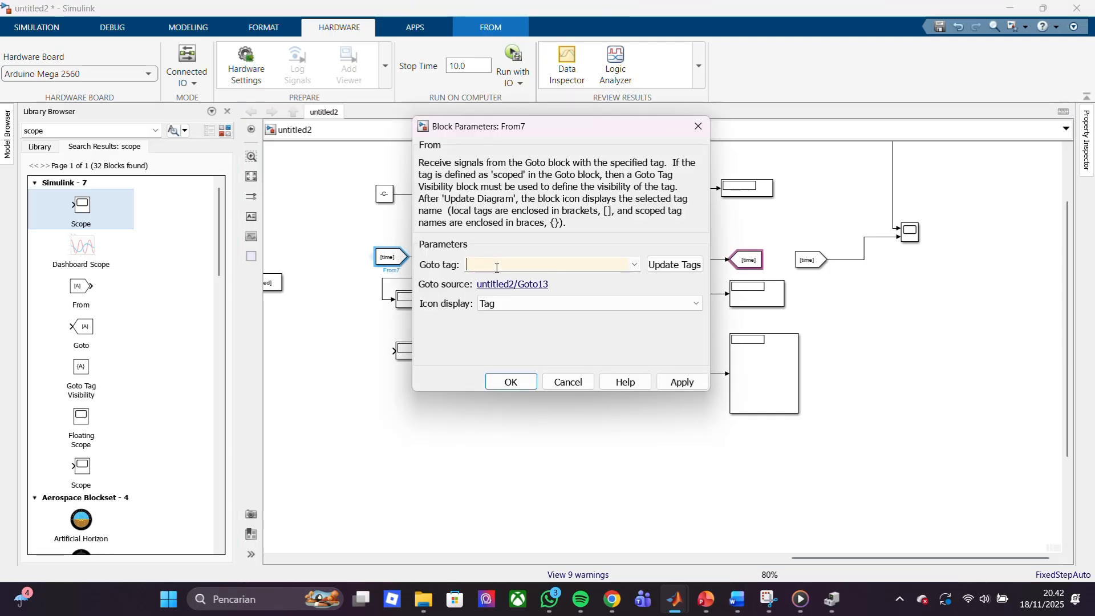
text(SP)
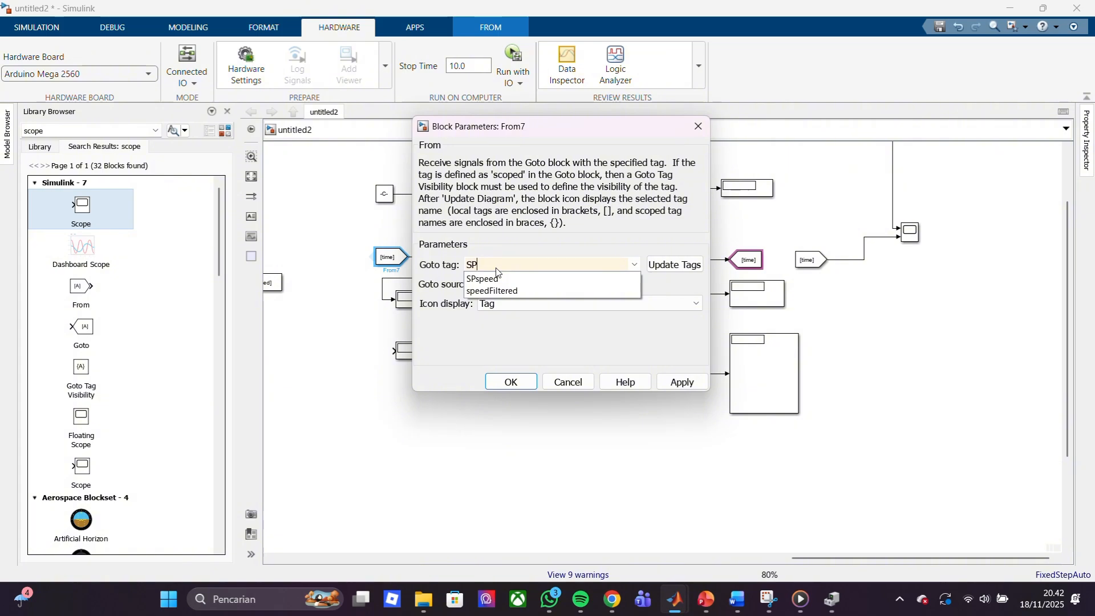
click(510, 382)
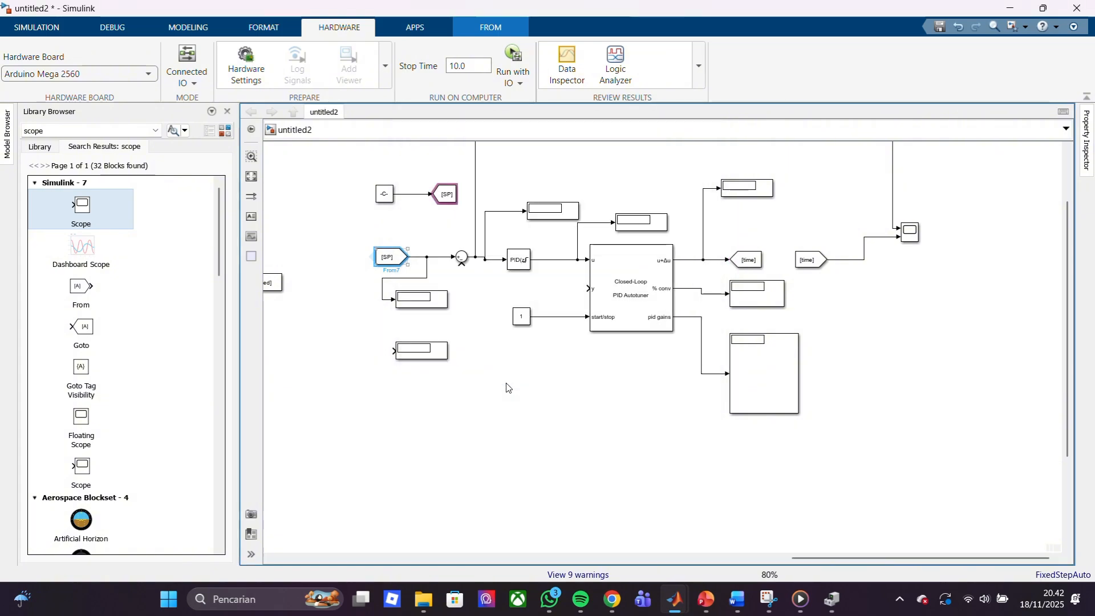
drag(756, 294, 755, 288)
click(833, 321)
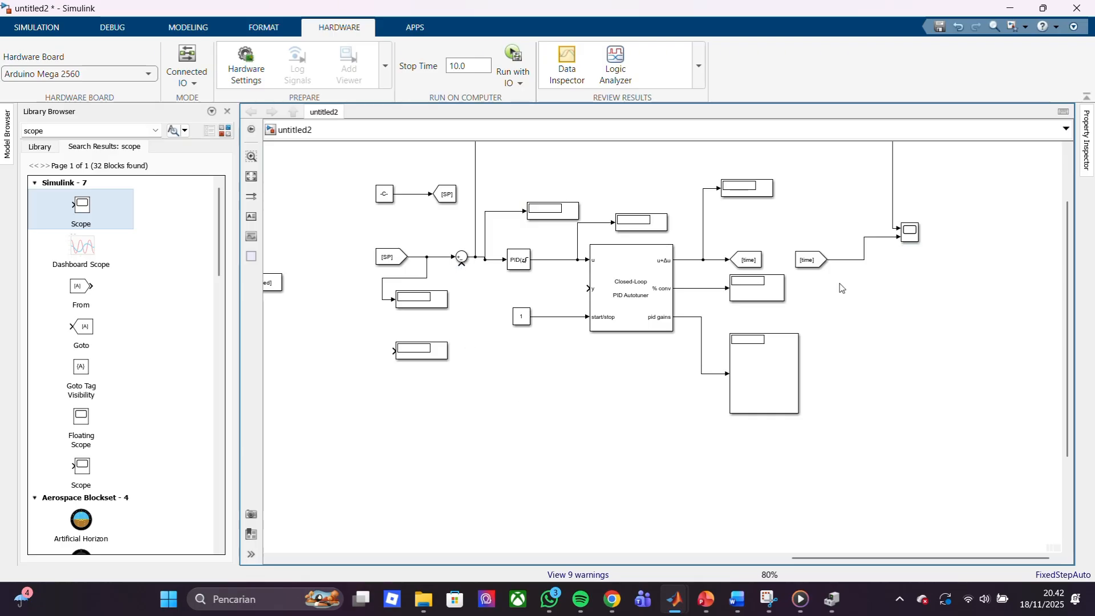
Branch the time From signal back to the Sum block's lower input and route the feedback line beneath all the blocks
mouse_move(458, 262)
mouse_down()
mouse_move(607, 440)
mouse_move(802, 433)
mouse_move(920, 301)
mouse_move(907, 235)
mouse_up()
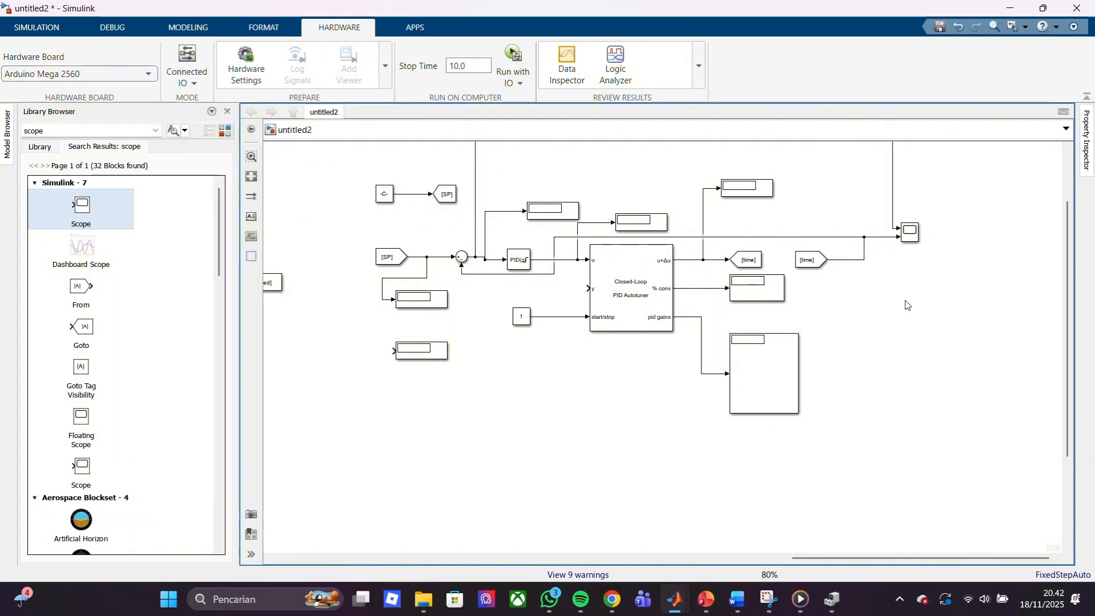
click(561, 238)
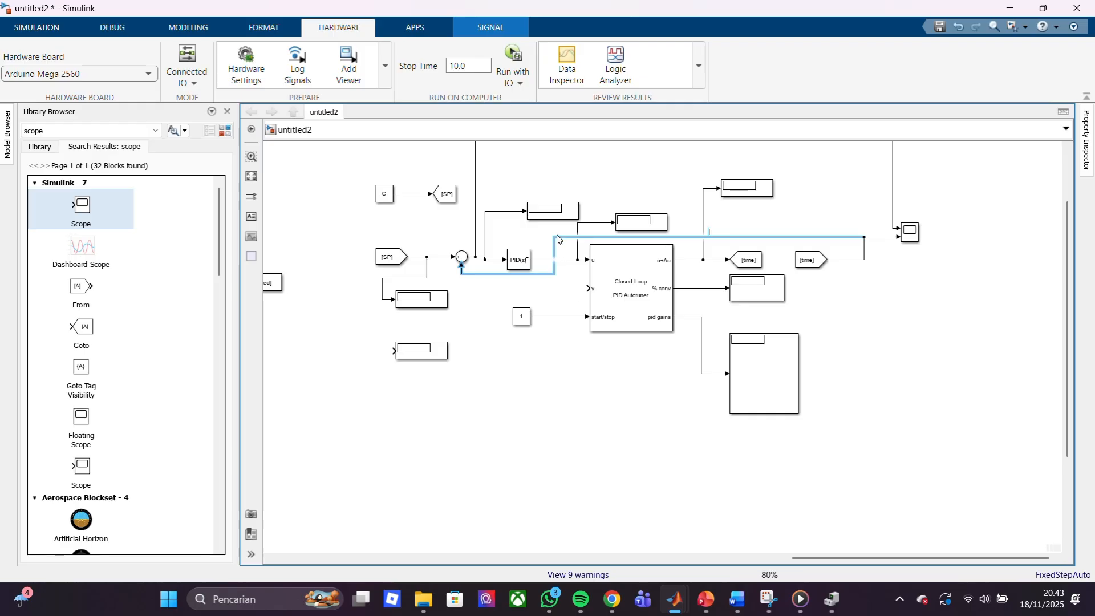
drag(562, 239, 622, 451)
click(914, 349)
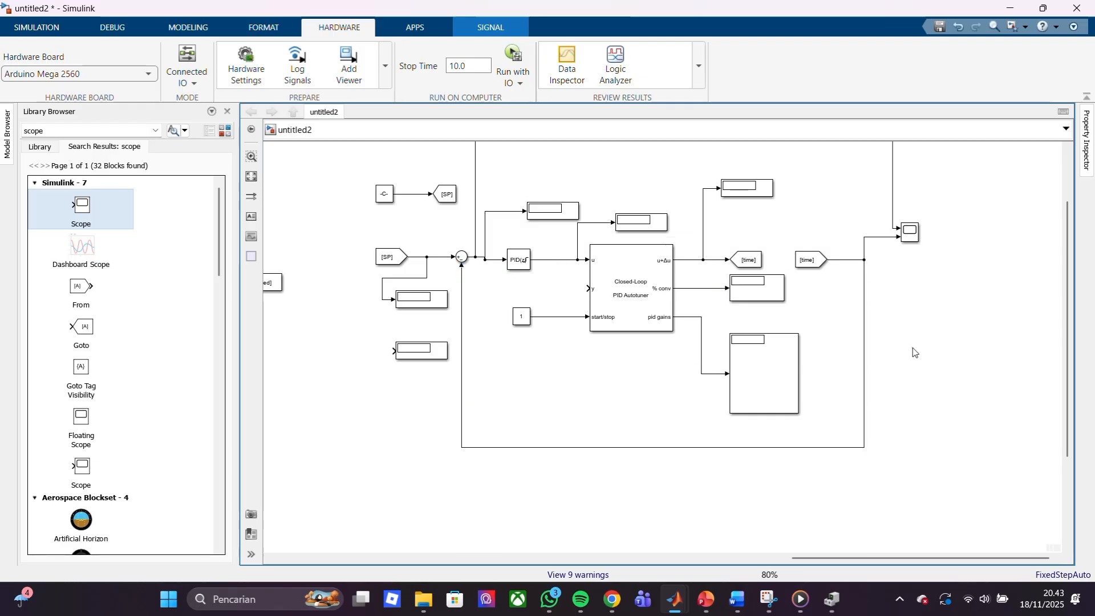
Enlarge the Scope block slightly, keeping both its input lines connected
drag(910, 236, 867, 275)
click(914, 310)
click(867, 308)
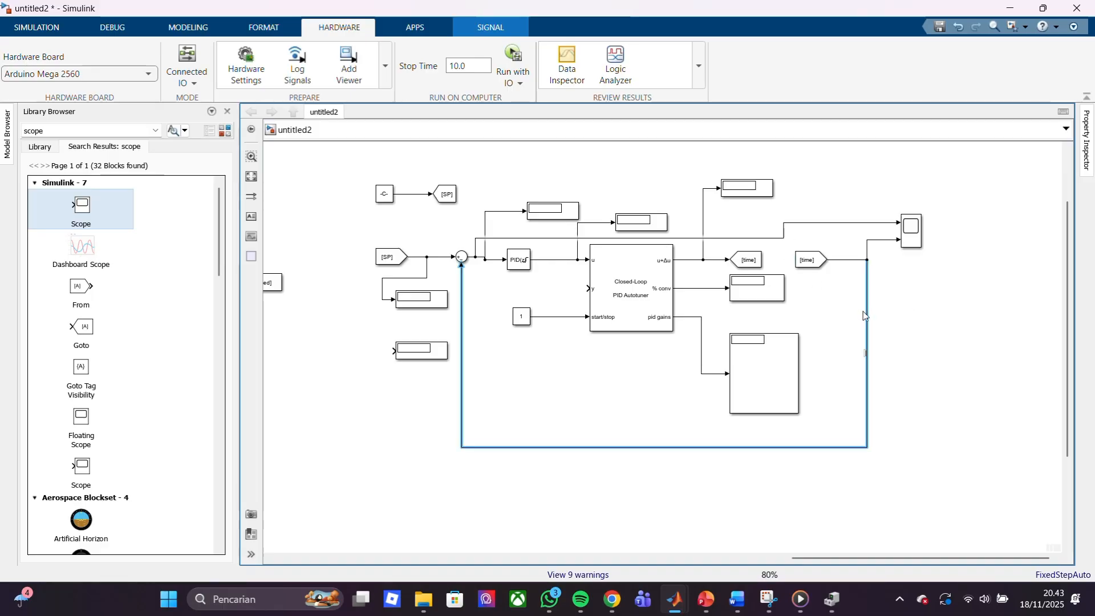
click(893, 321)
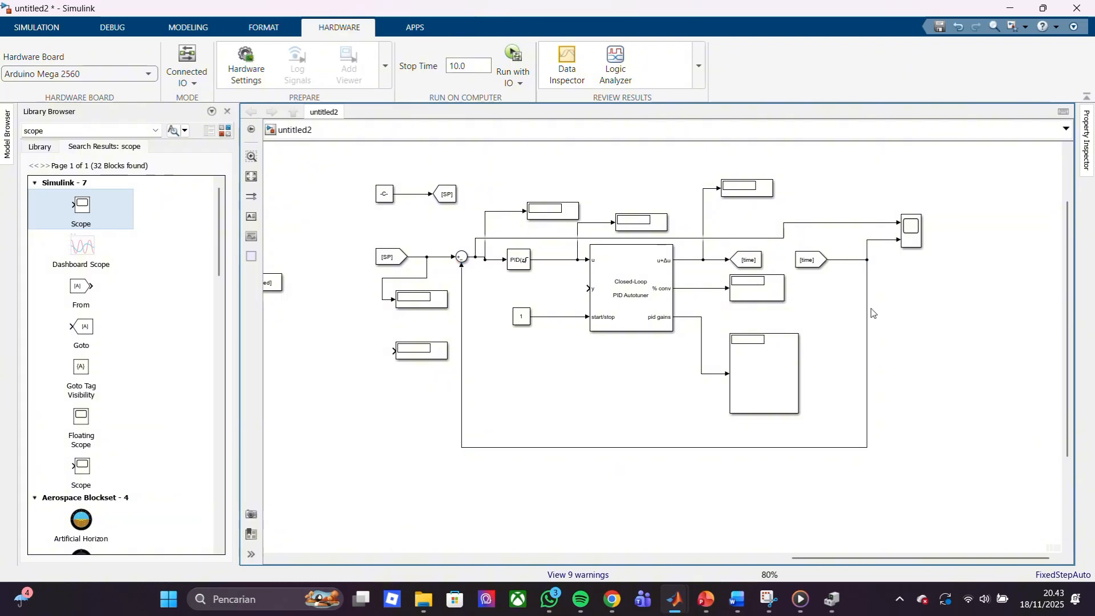
Try to reroute the feedback line closer beneath the blocks, and undo the line changes back to before the feedback branch
click(868, 312)
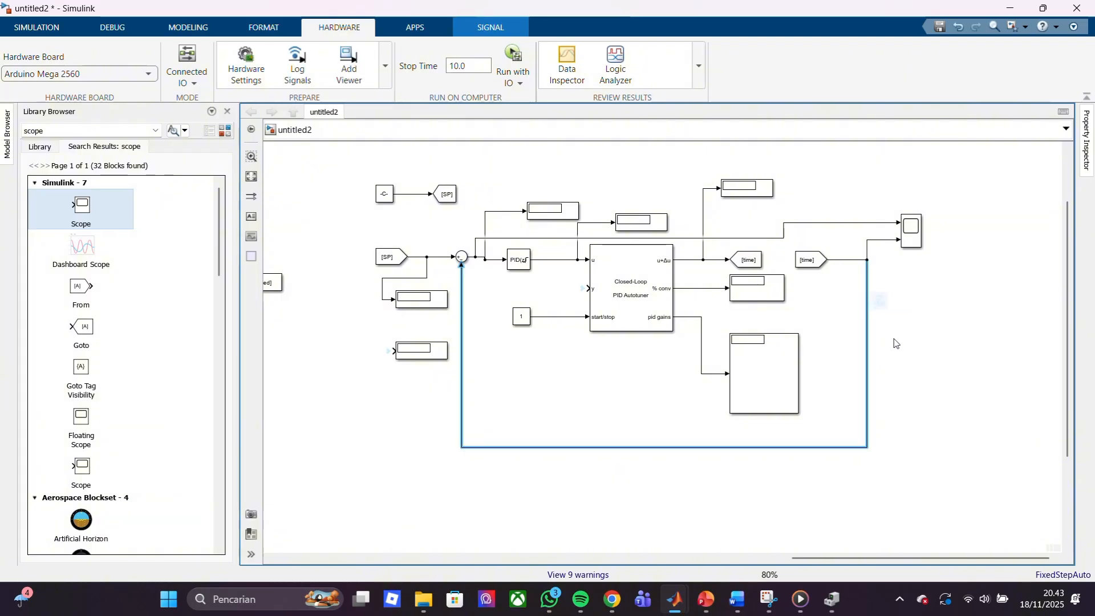
click(877, 303)
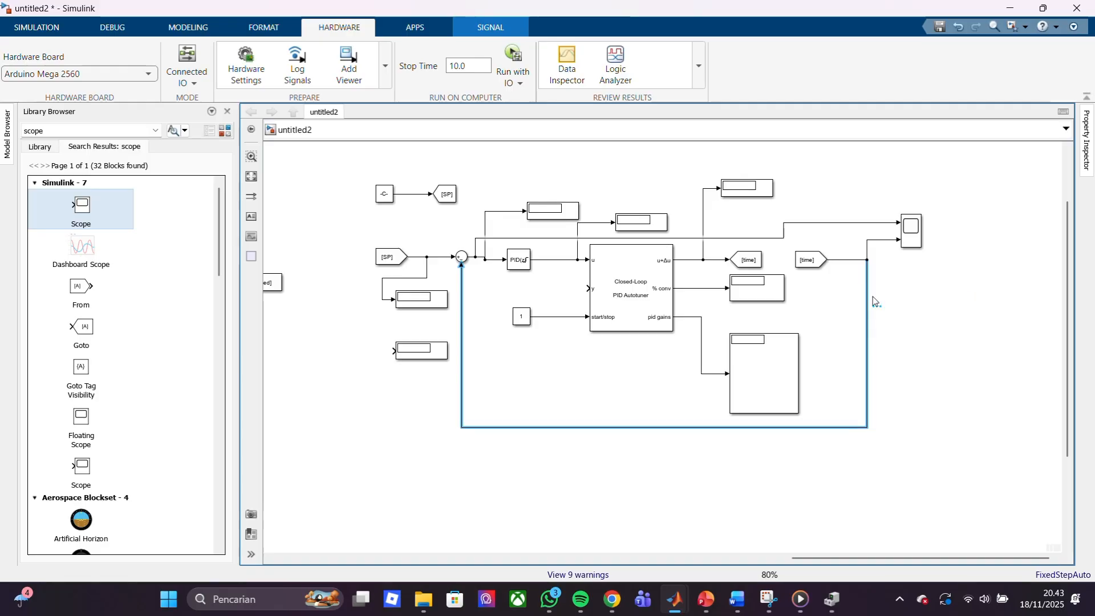
drag(867, 277, 905, 235)
click(867, 300)
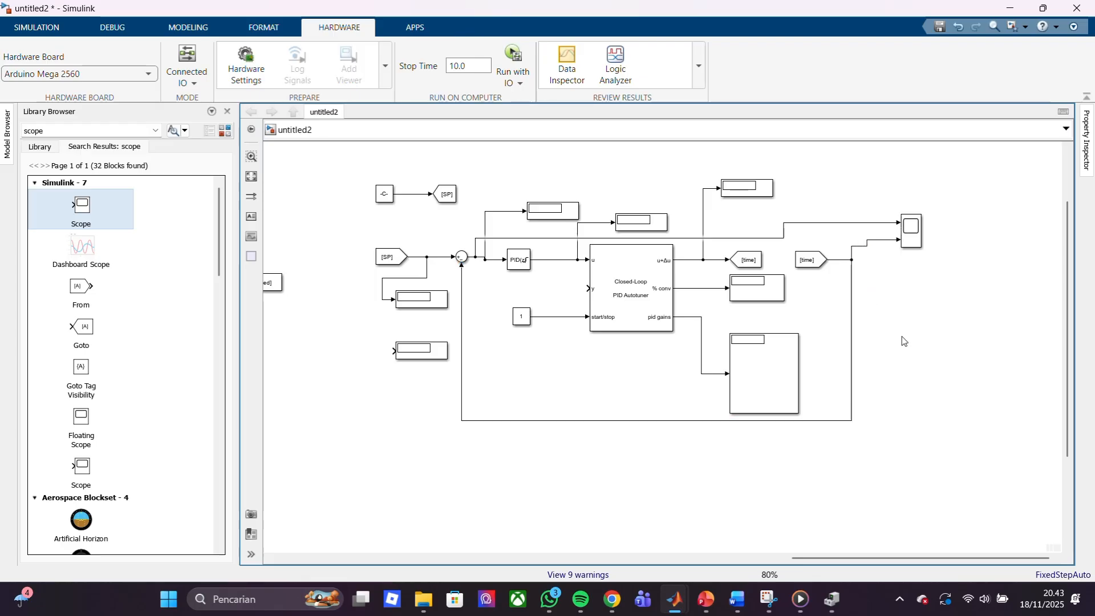
key(ctrl+z)
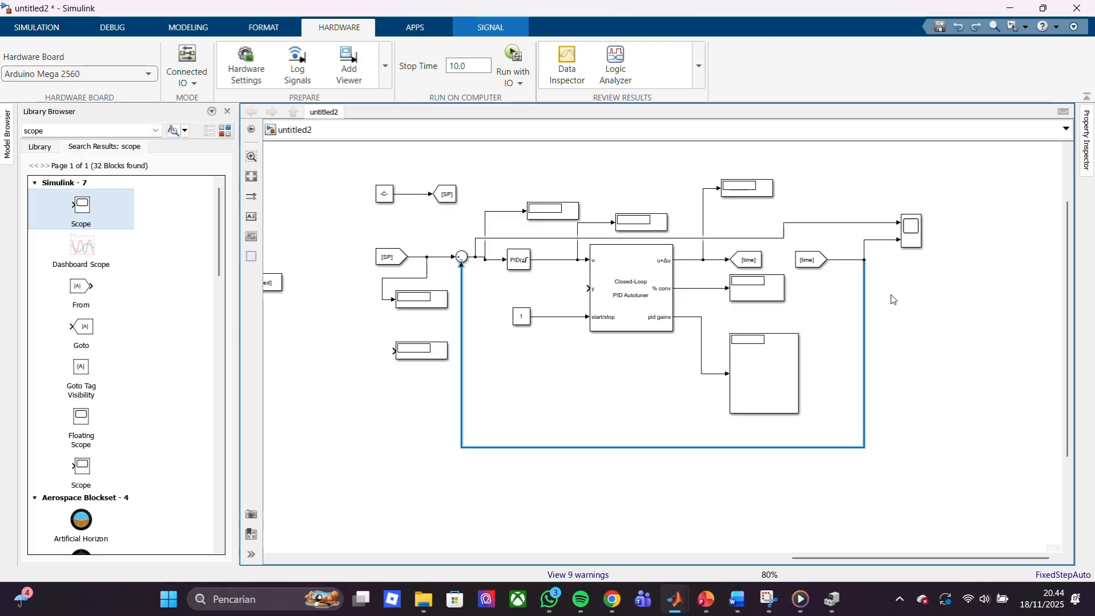
click(893, 299)
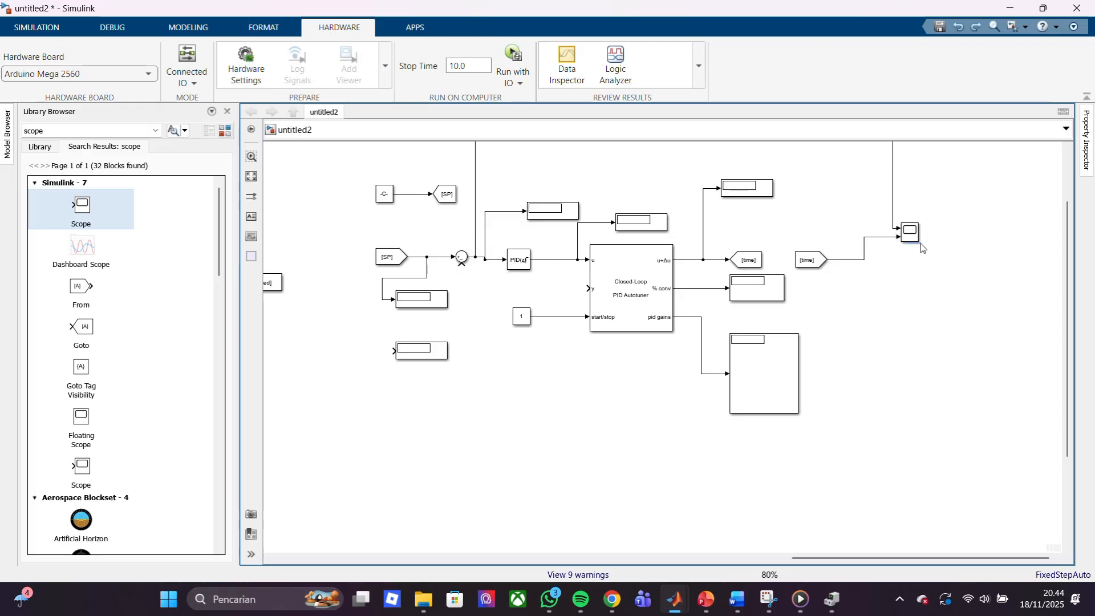
Enlarge the Scope so its second input lines up with the time From block, and move the u+Δu Display down closer to its signal
click(918, 240)
click(930, 238)
drag(919, 242, 914, 266)
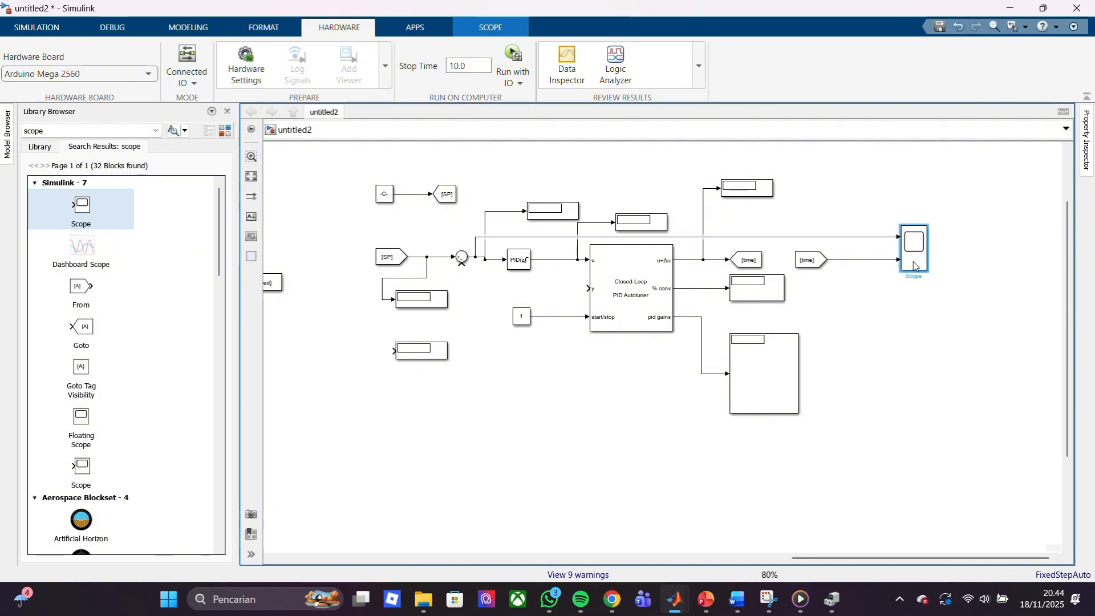
drag(721, 237, 730, 140)
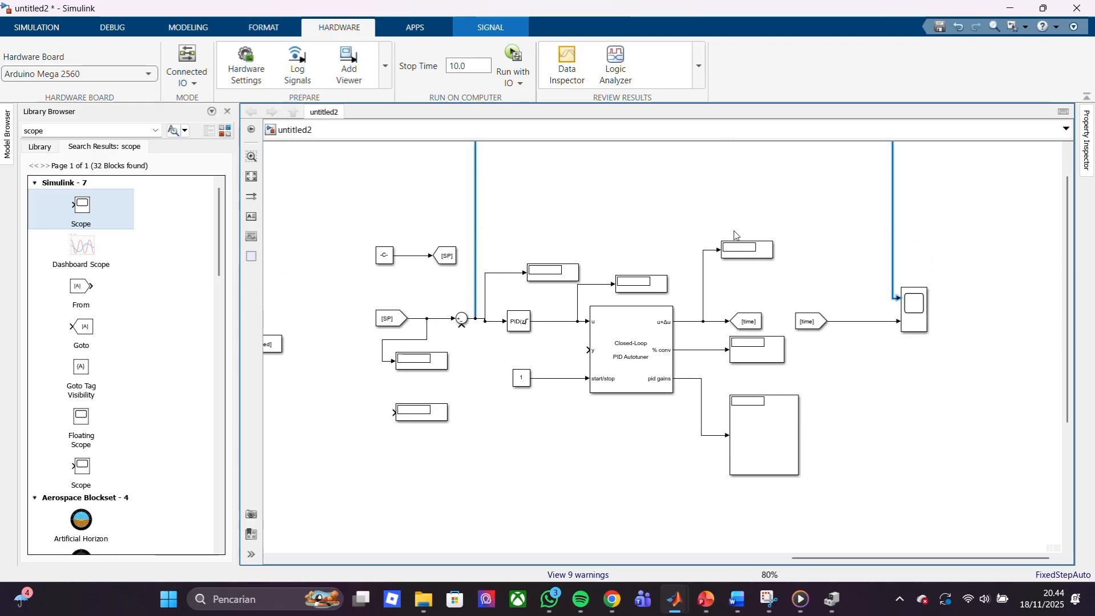
drag(736, 252, 737, 279)
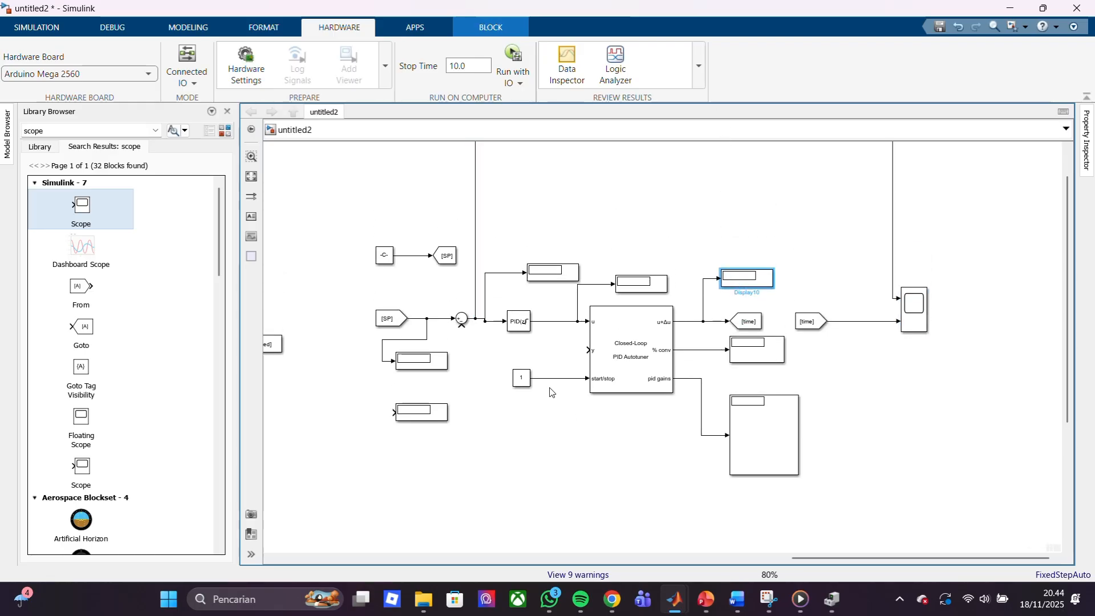
Draw a feedback line from the Sum's lower input, beneath all the blocks, up to the Scope's second input line
drag(460, 327, 926, 337)
click(921, 345)
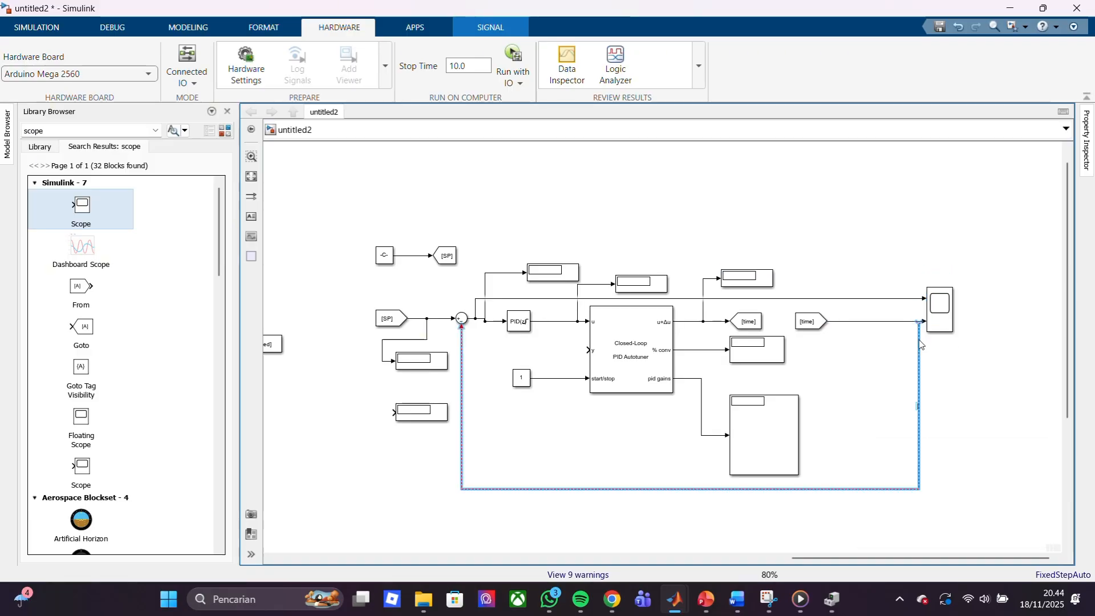
click(929, 409)
click(919, 409)
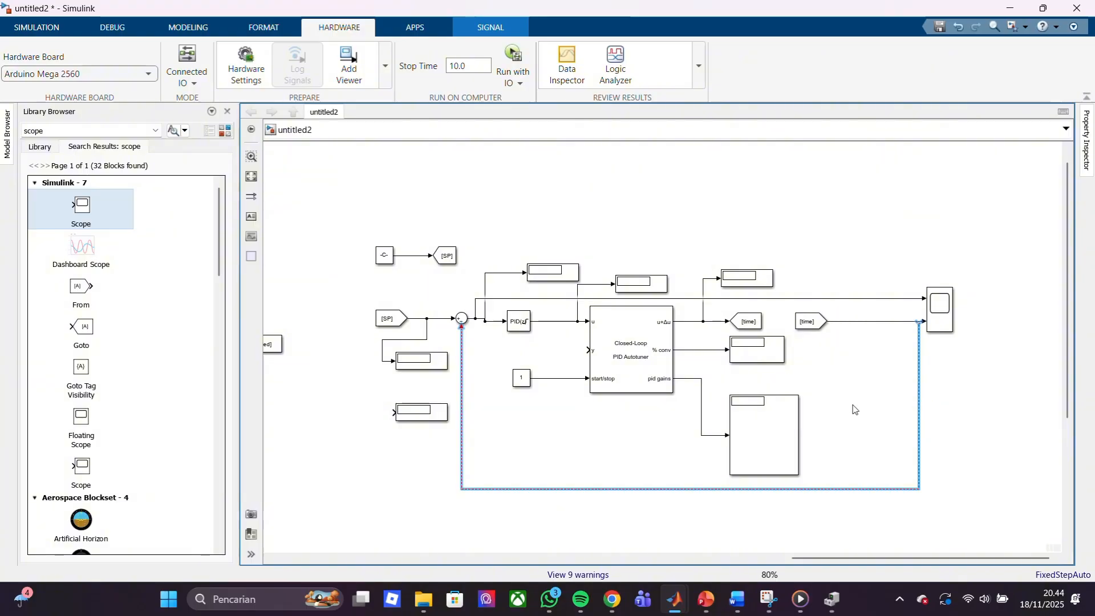
right_click(918, 404)
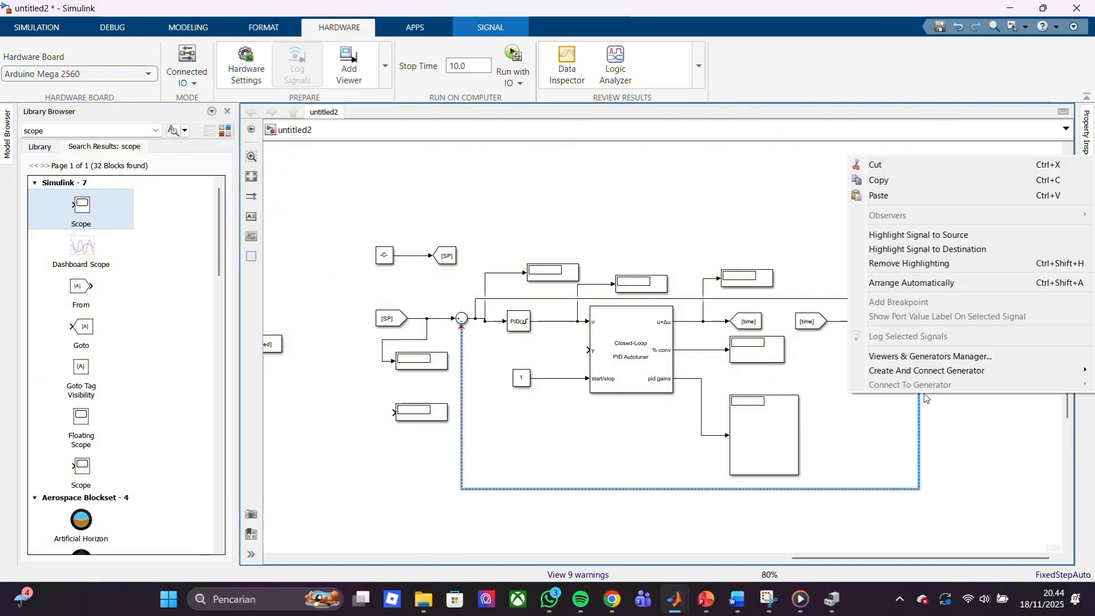
click(966, 443)
click(919, 401)
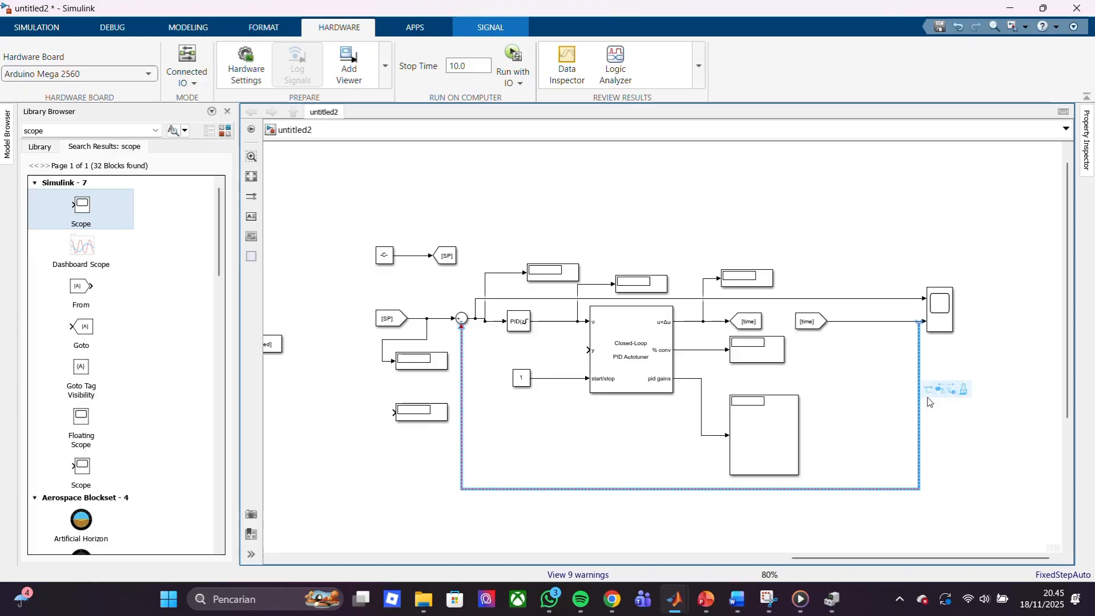
click(963, 390)
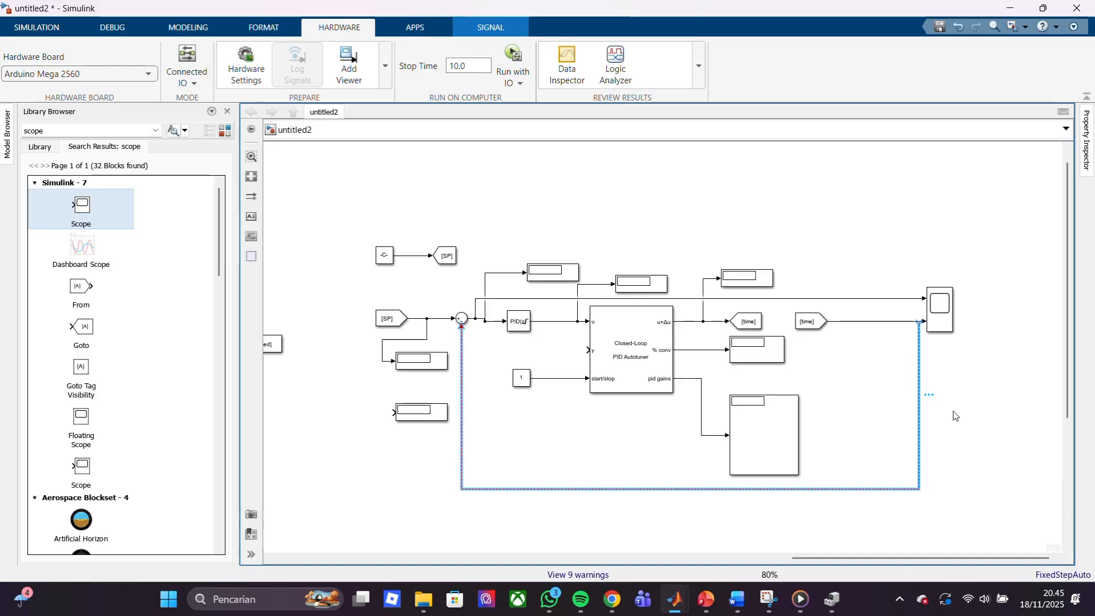
click(956, 416)
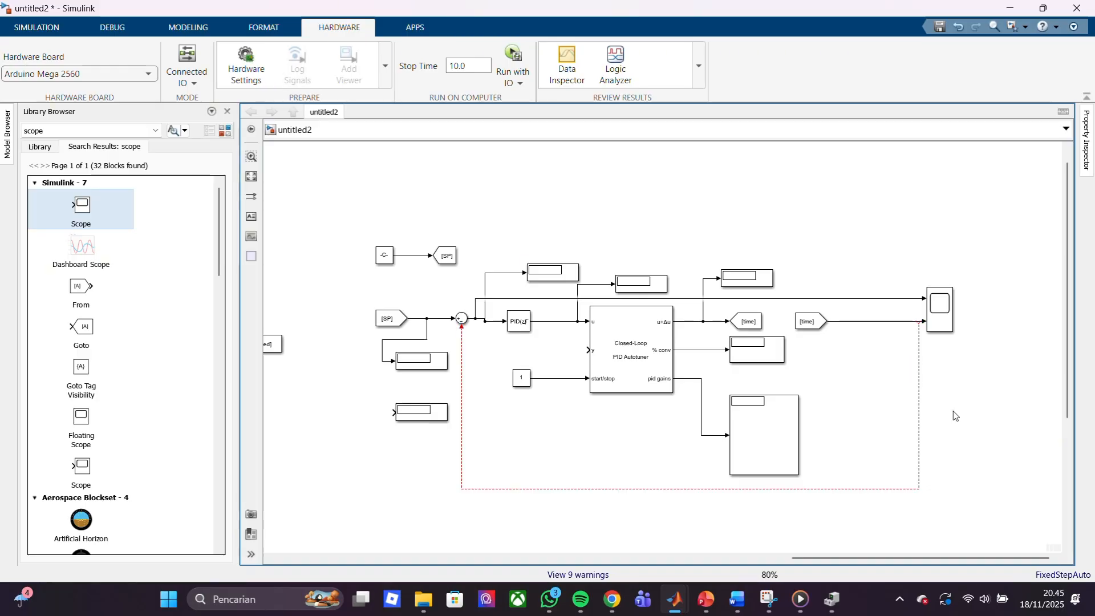
Disconnect the time From block's line from the Scope's second input and move the From block down
drag(923, 321, 878, 395)
click(893, 347)
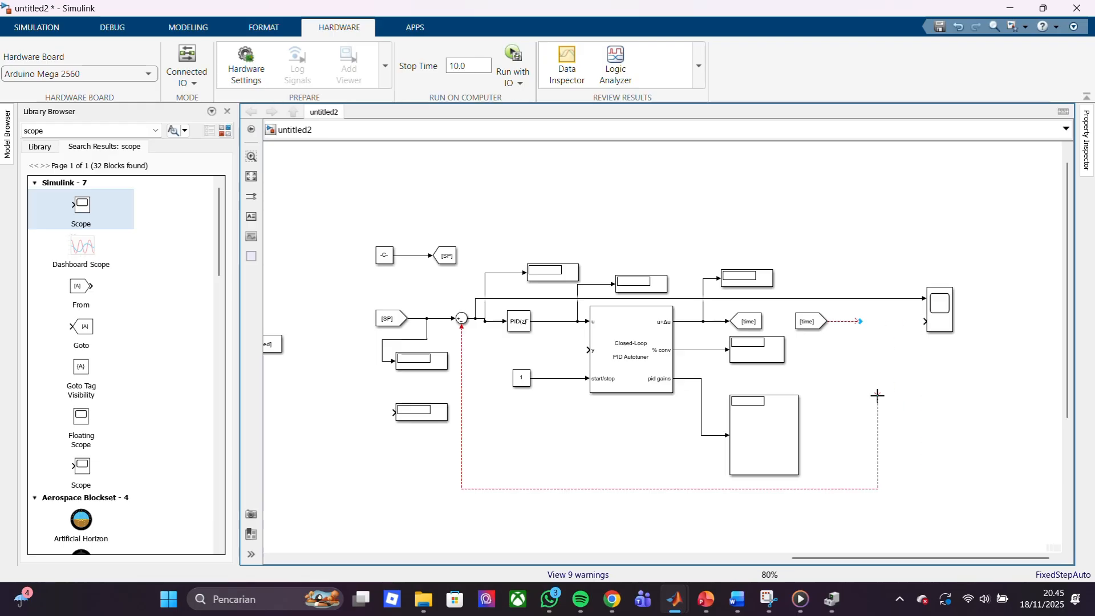
drag(813, 322, 825, 345)
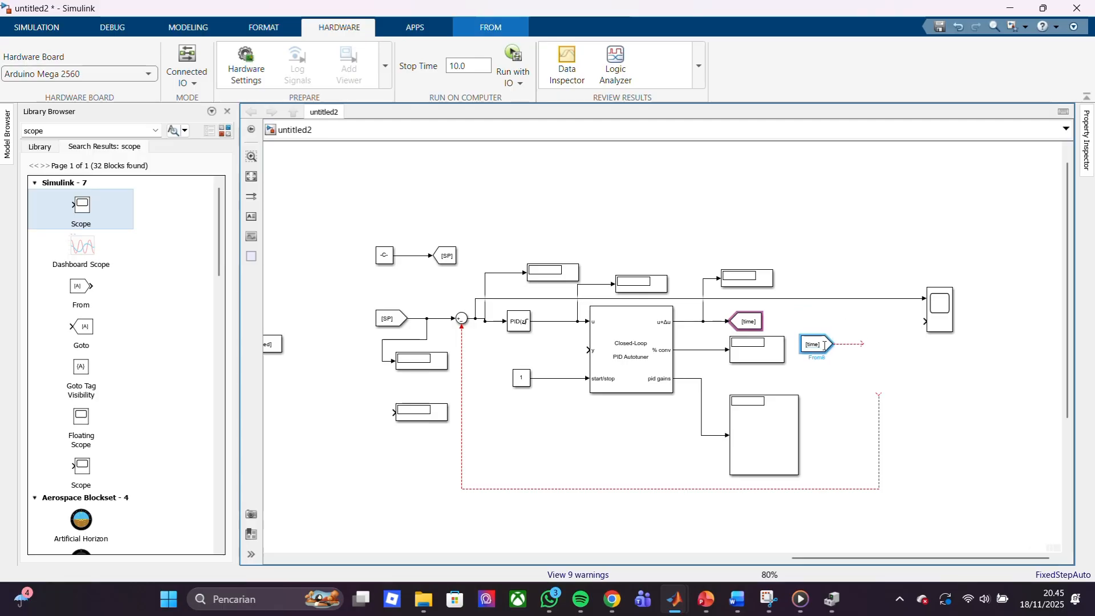
click(880, 392)
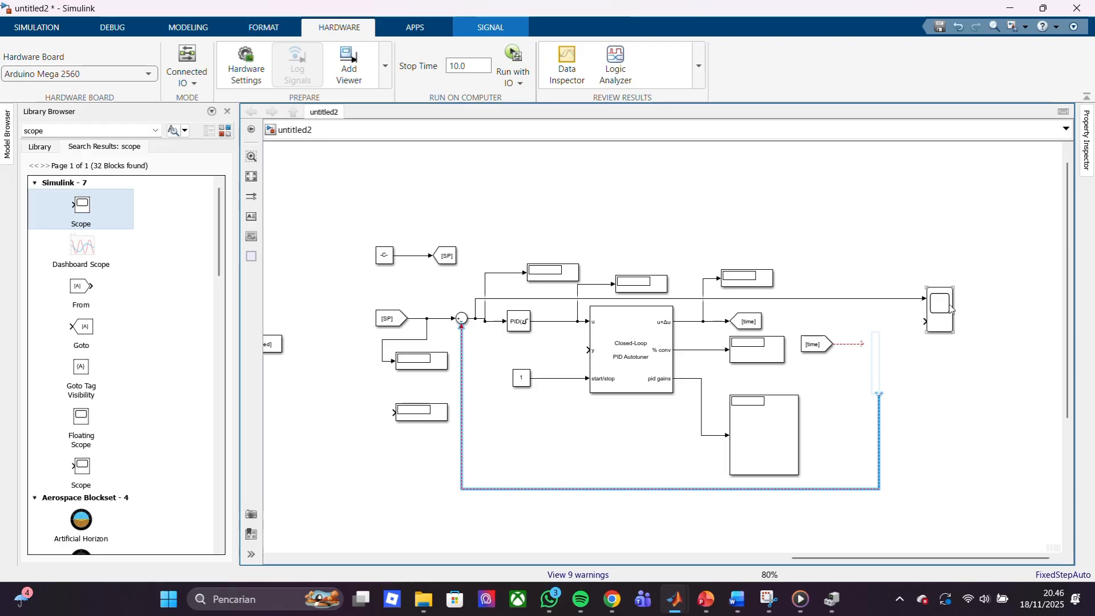
Connect the Scope's second input to the u+Δu signal at its Display branch, routing the line above the Display
mouse_move(925, 321)
mouse_down()
mouse_move(877, 321)
mouse_move(879, 396)
mouse_move(839, 269)
mouse_move(741, 250)
mouse_move(703, 281)
mouse_up()
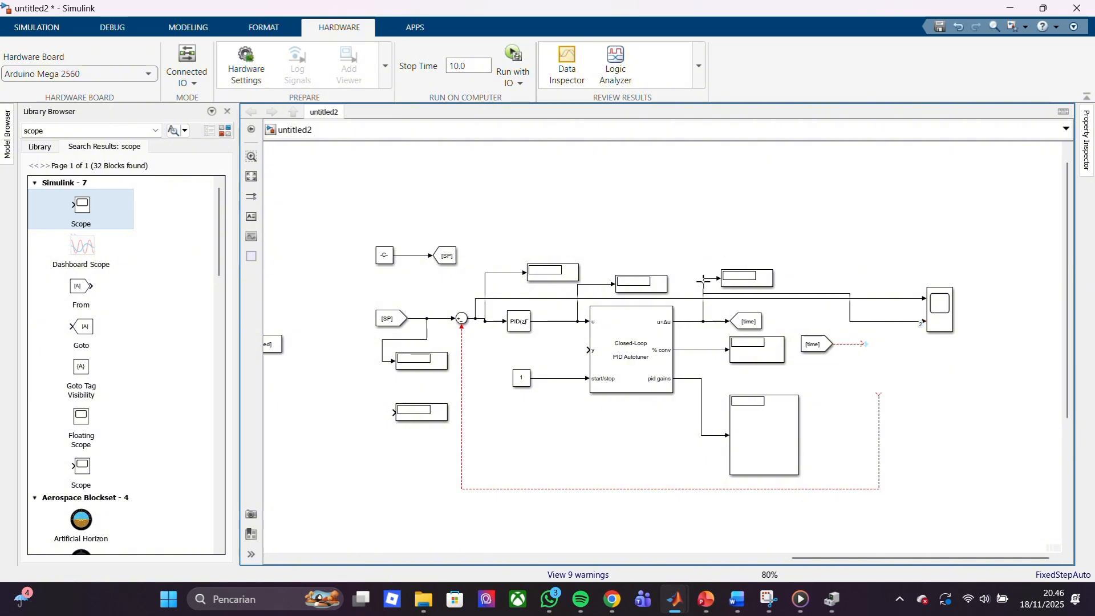
click(766, 294)
drag(767, 295, 772, 252)
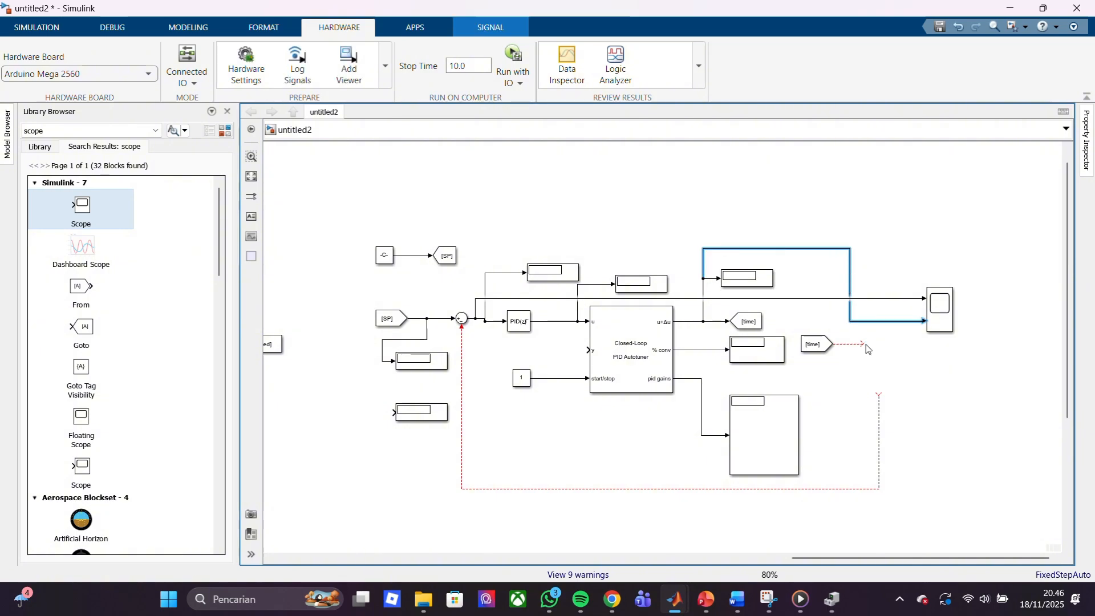
Extend the feedback line's loose end upward past the end of the time From block's line
click(913, 377)
drag(879, 395, 874, 313)
click(874, 314)
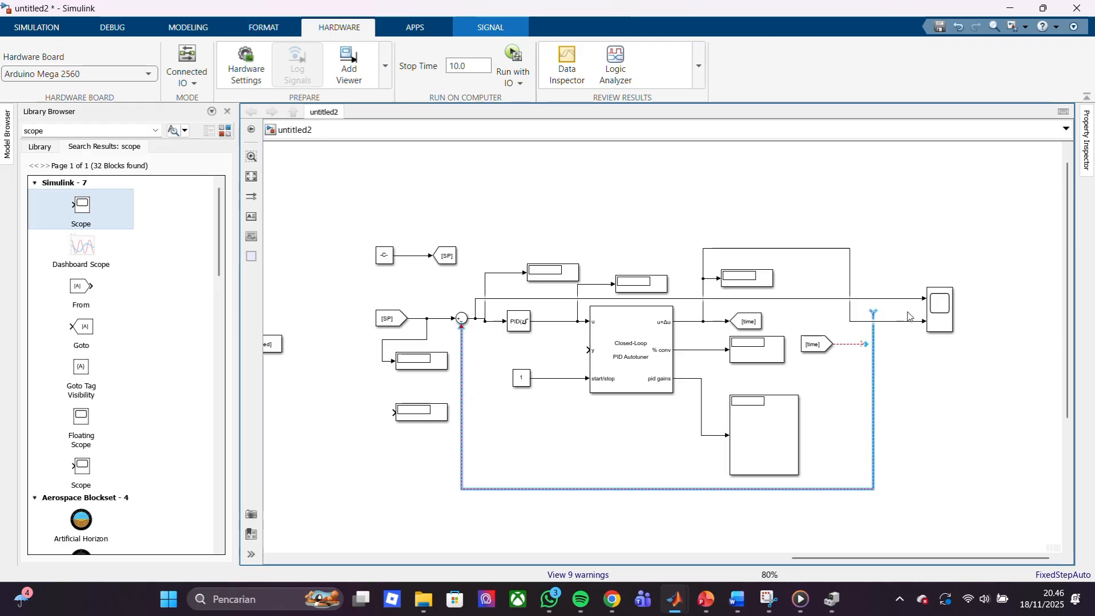
click(863, 344)
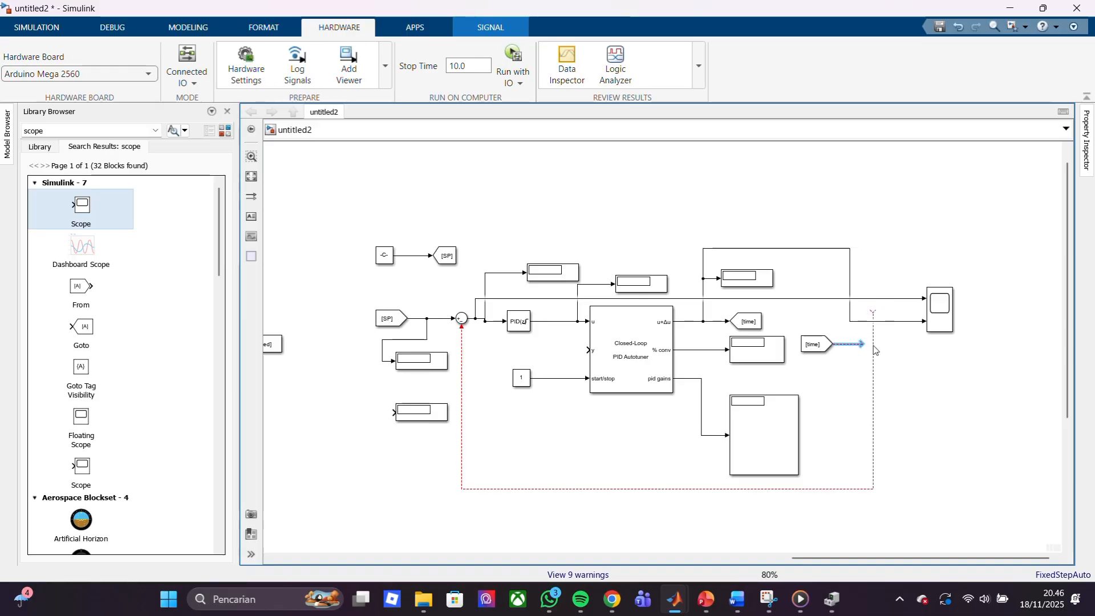
click(873, 345)
click(889, 355)
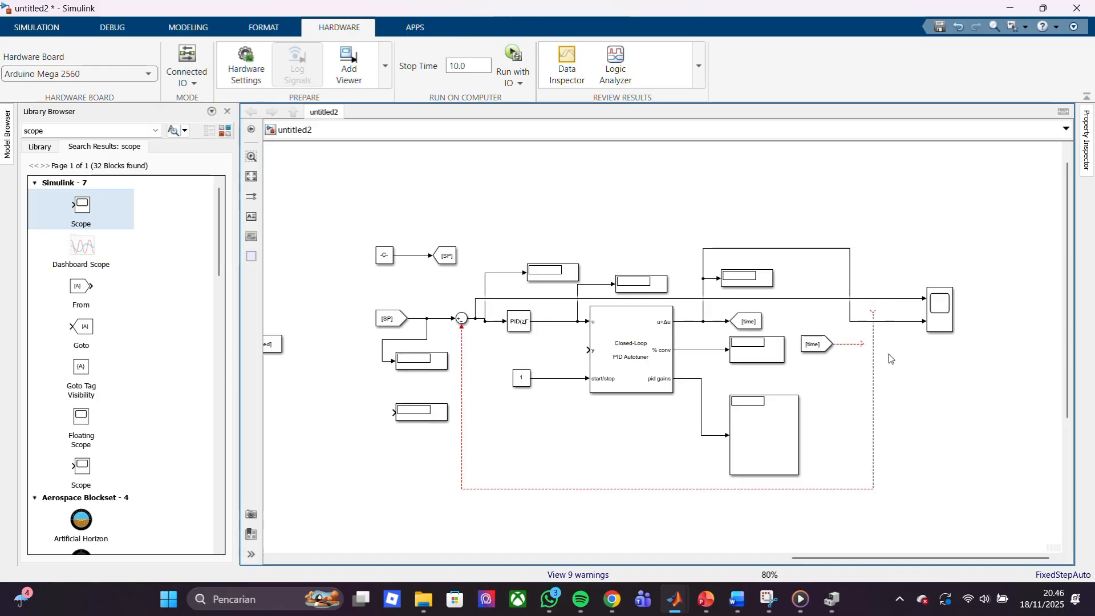
Set the tag of the Goto block on the autotuner's u+Δu output to PID
double_click(748, 322)
double_click(477, 290)
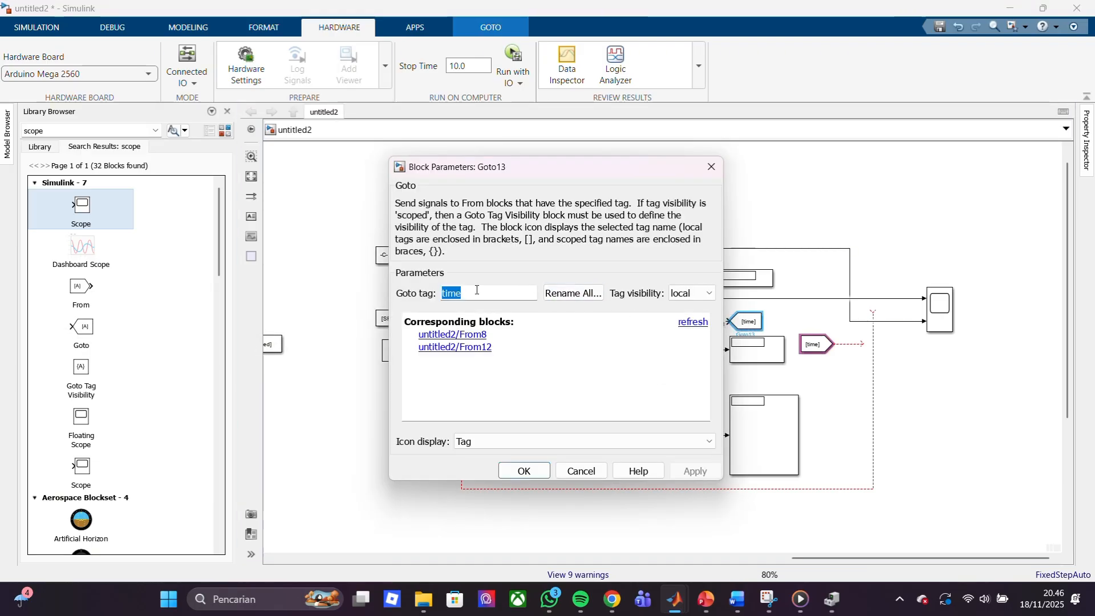
text(PID)
key(Return)
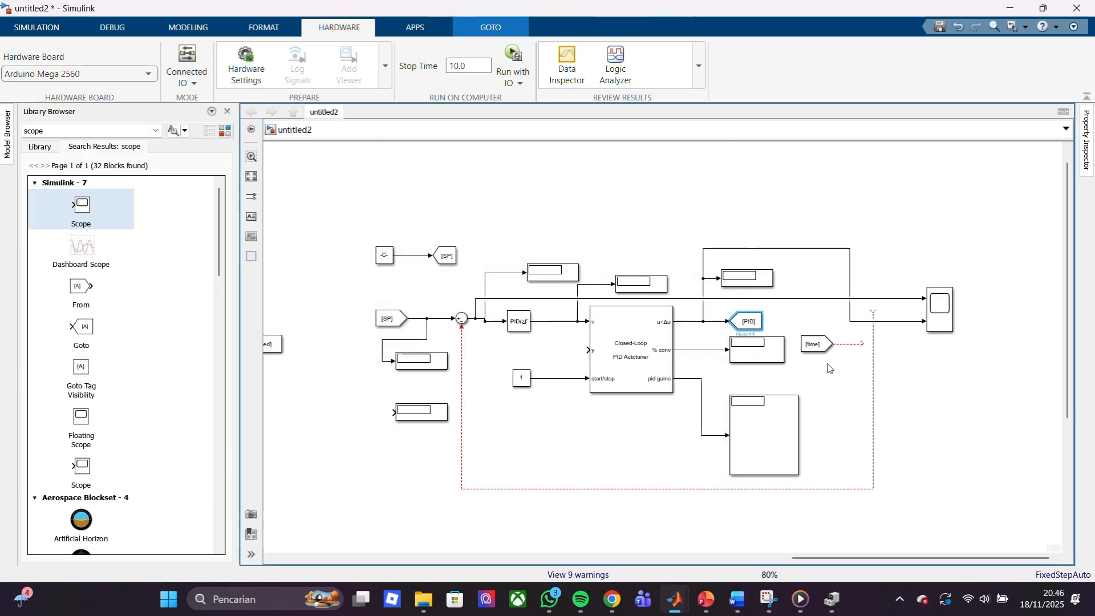
Set the tag of the From block beside the loose feedback line to enc
click(822, 357)
double_click(822, 357)
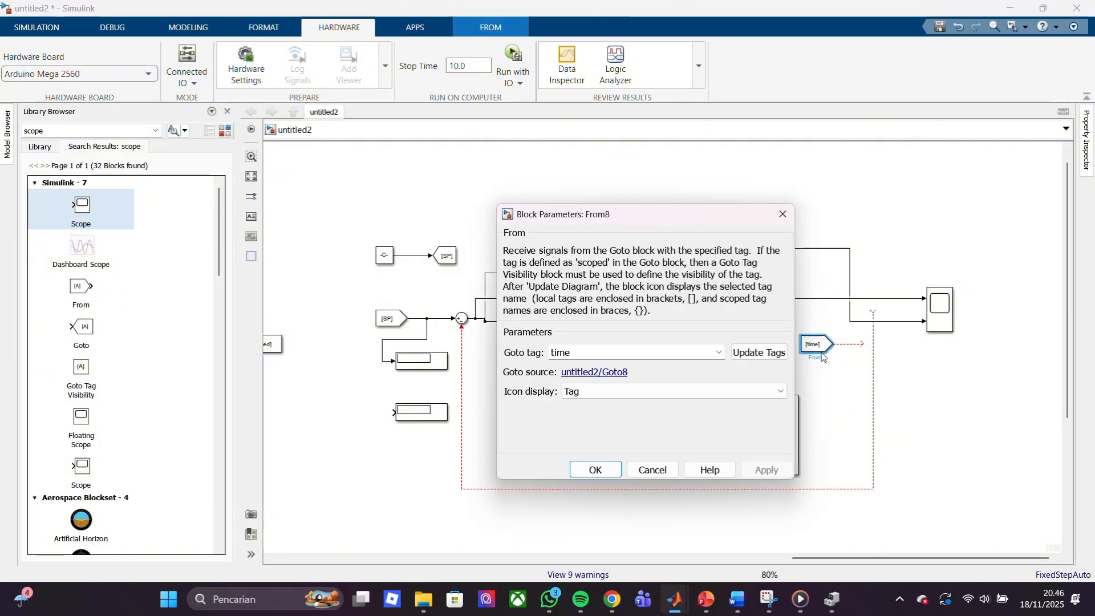
double_click(649, 350)
key(BackSpace)
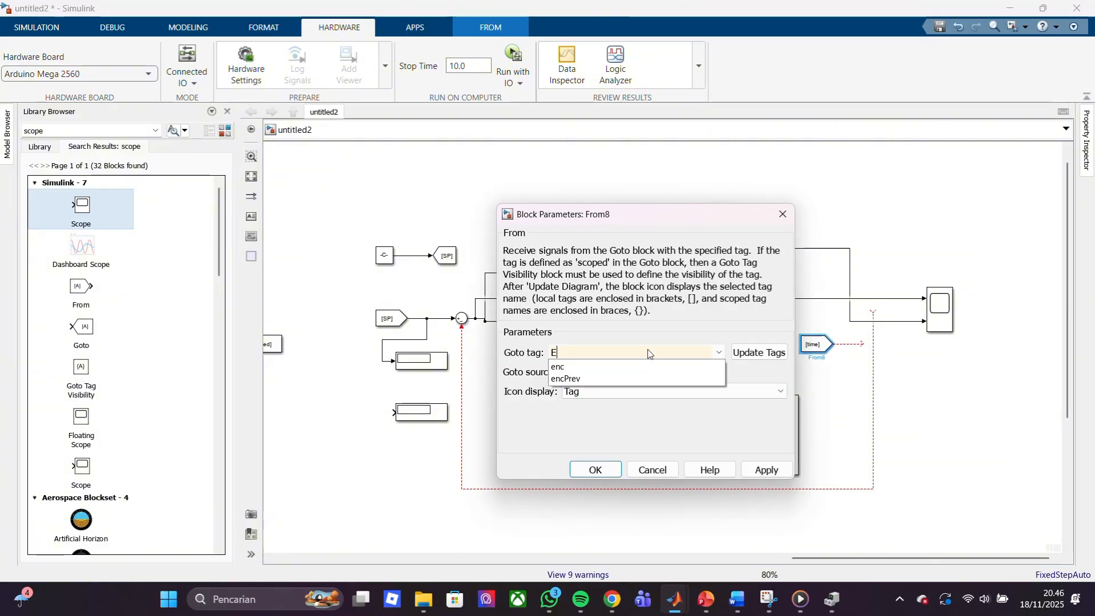
text(enc)
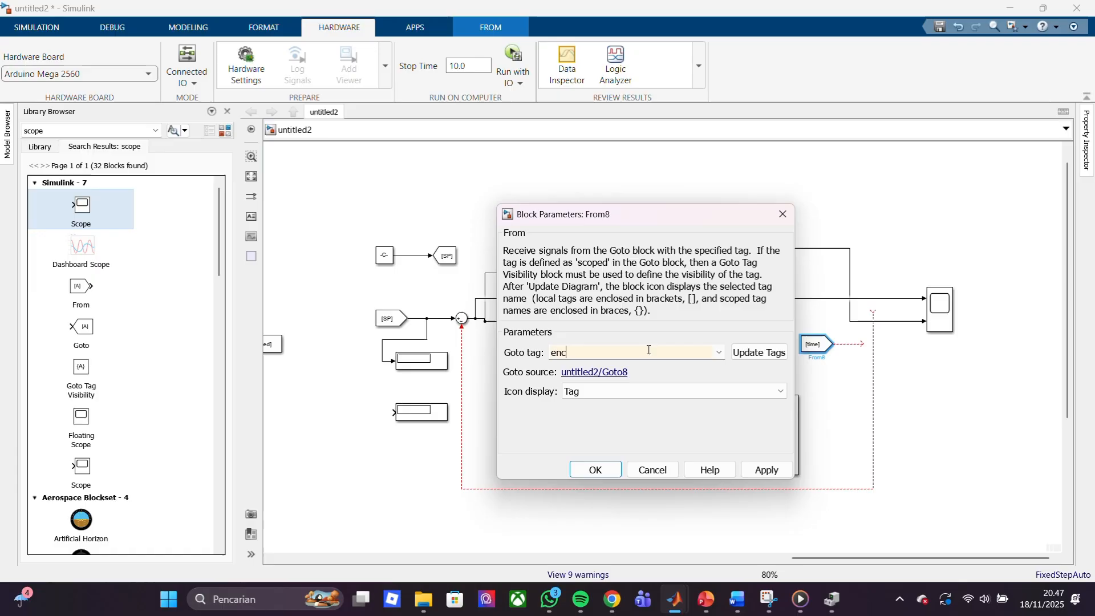
click(596, 470)
Try flipping the Sum block that receives the SP signal and the feedback line
click(463, 322)
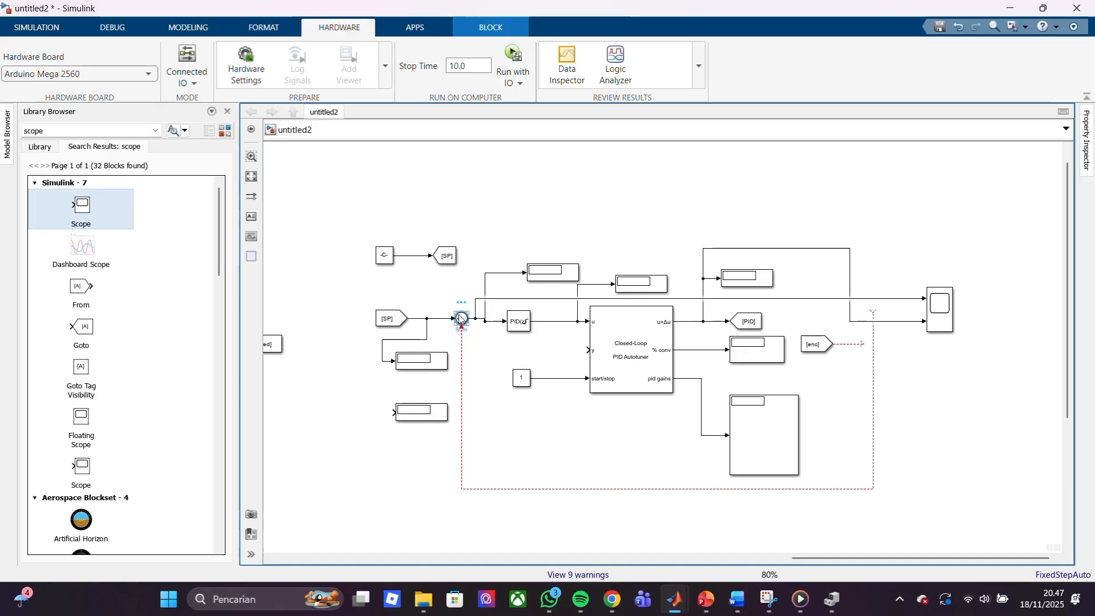
right_click(461, 318)
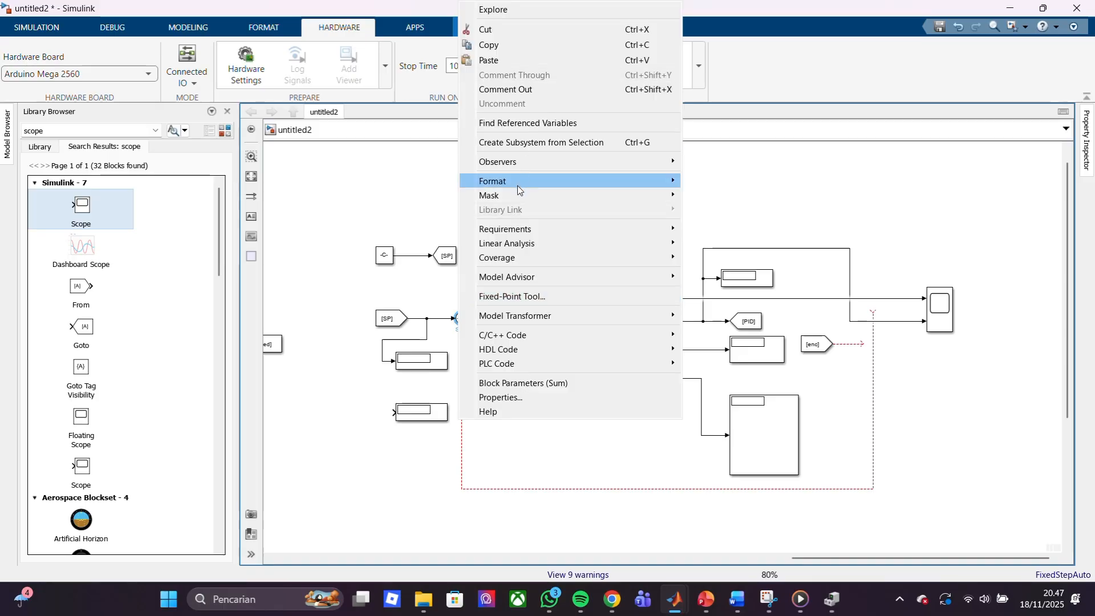
mouse_move(678, 182)
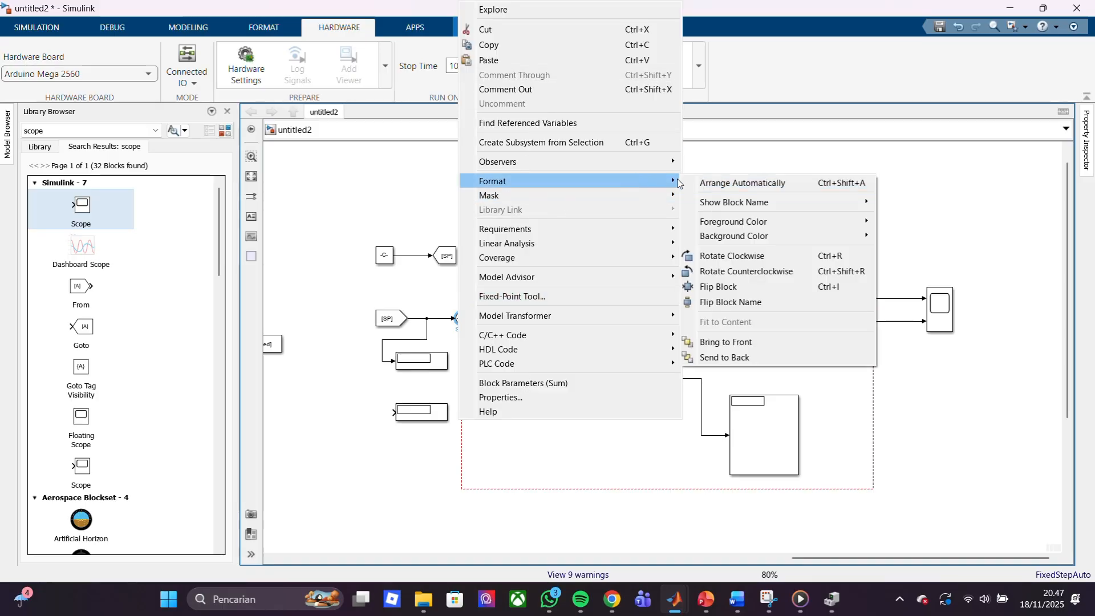
click(708, 288)
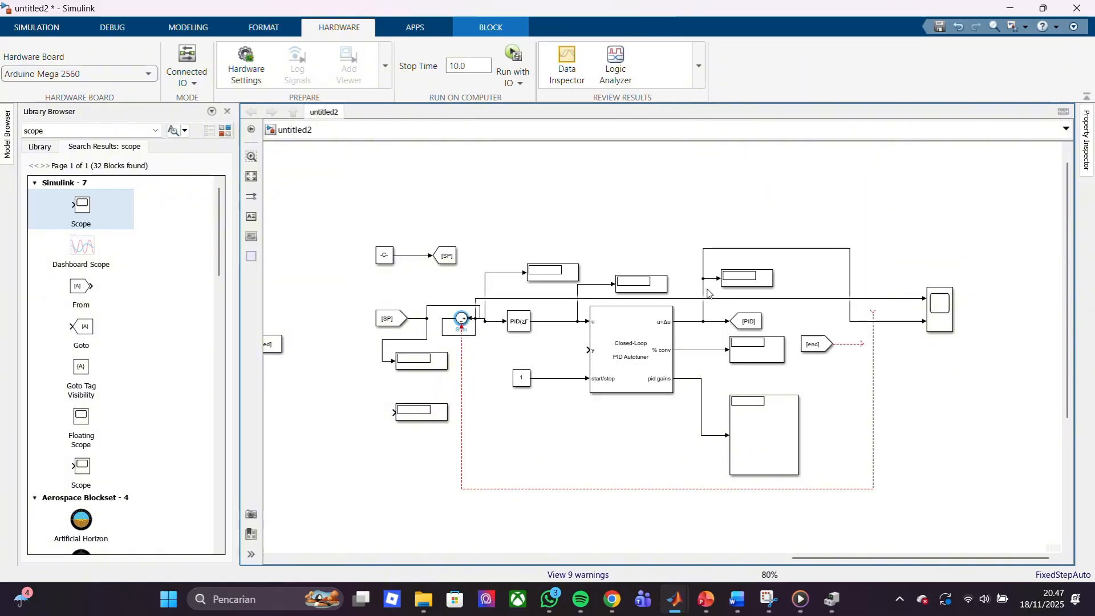
click(753, 193)
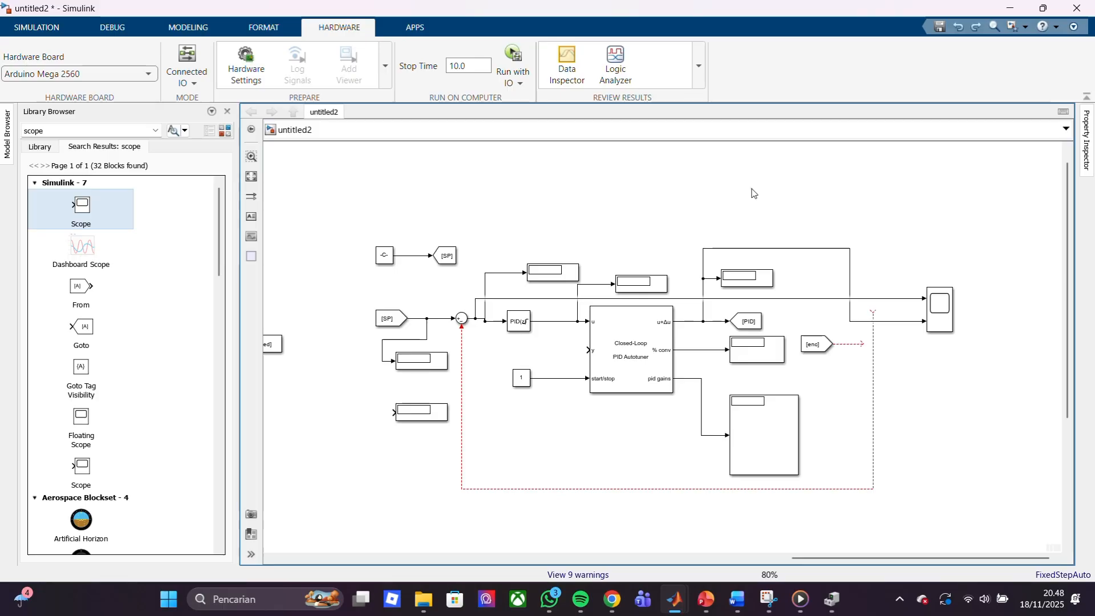
Check the PID Goto block's parameters and bring up the model's debugging tools
double_click(748, 321)
click(711, 167)
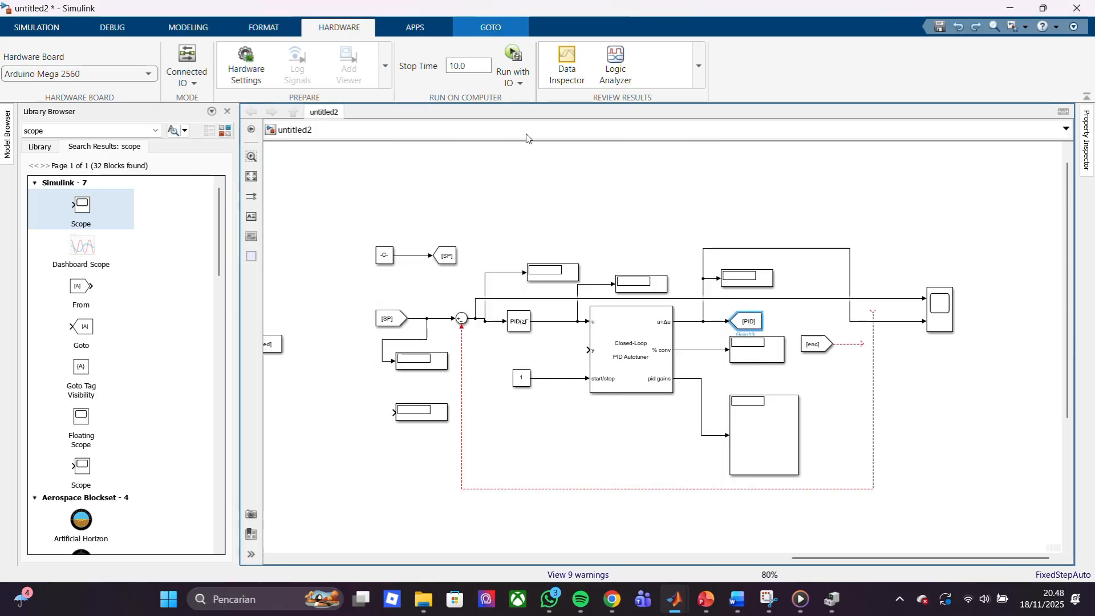
scroll(540, 245, up, 2)
scroll(540, 246, down, 4)
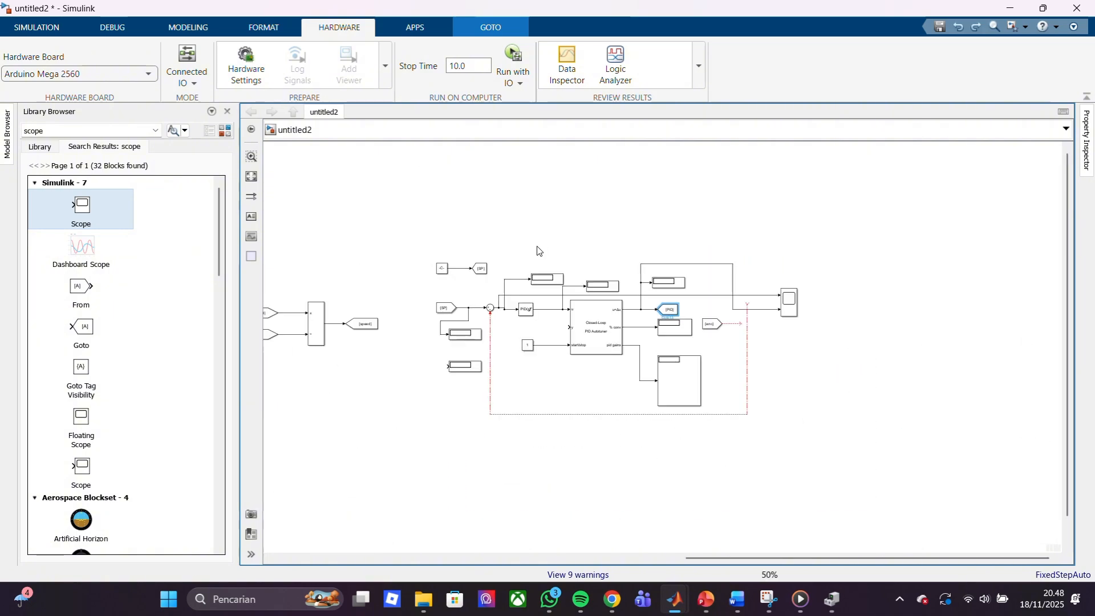
click(113, 27)
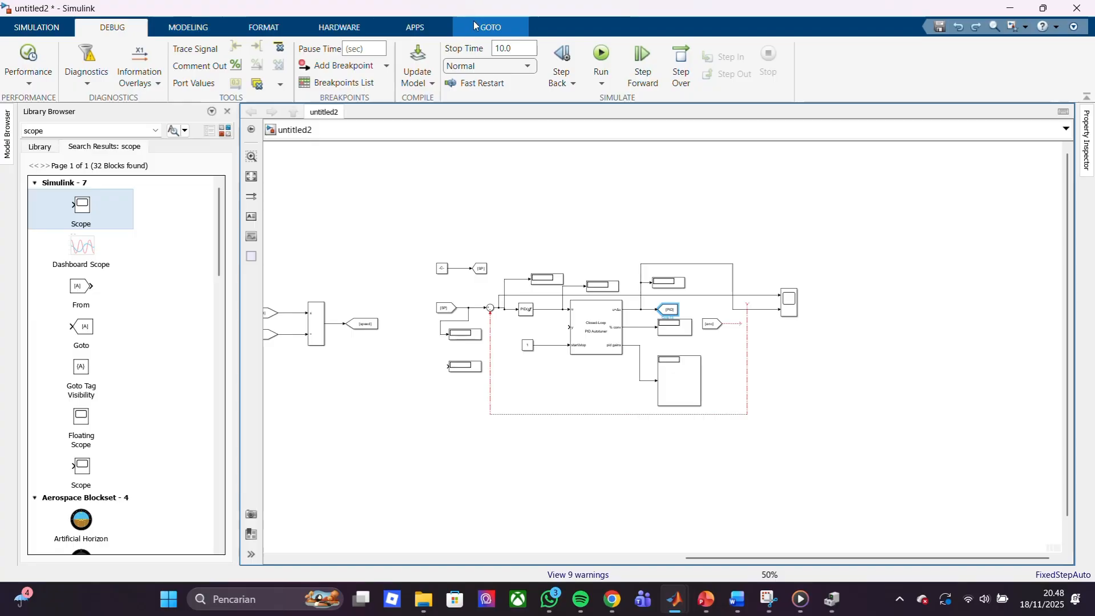